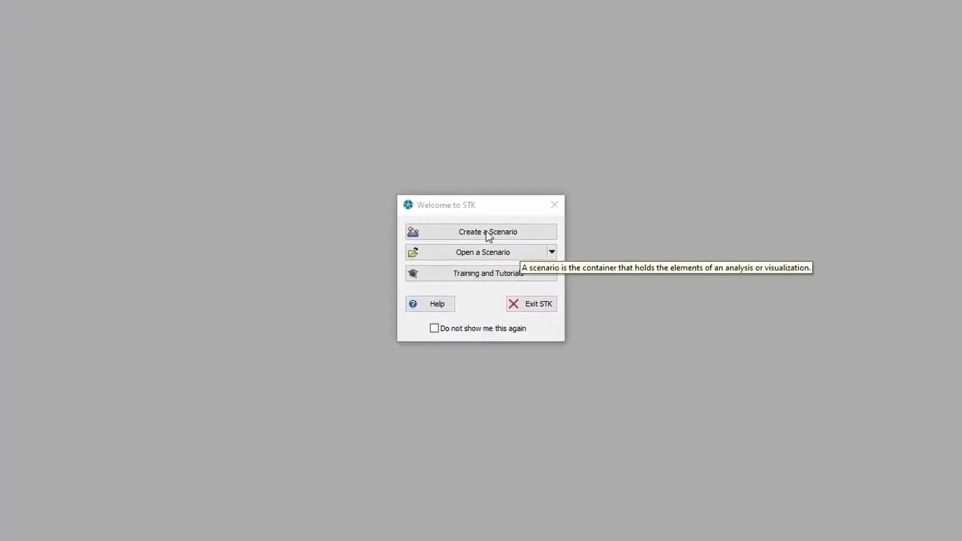
- Create a new scenario named STK_Movies_VDFs and dismiss the object insertion dialog
left_click(506, 223)
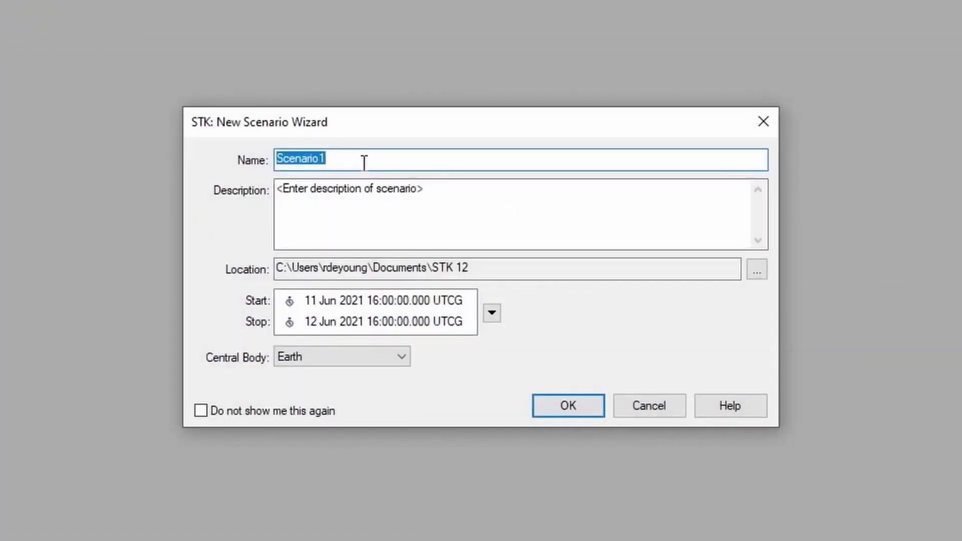
type("S")
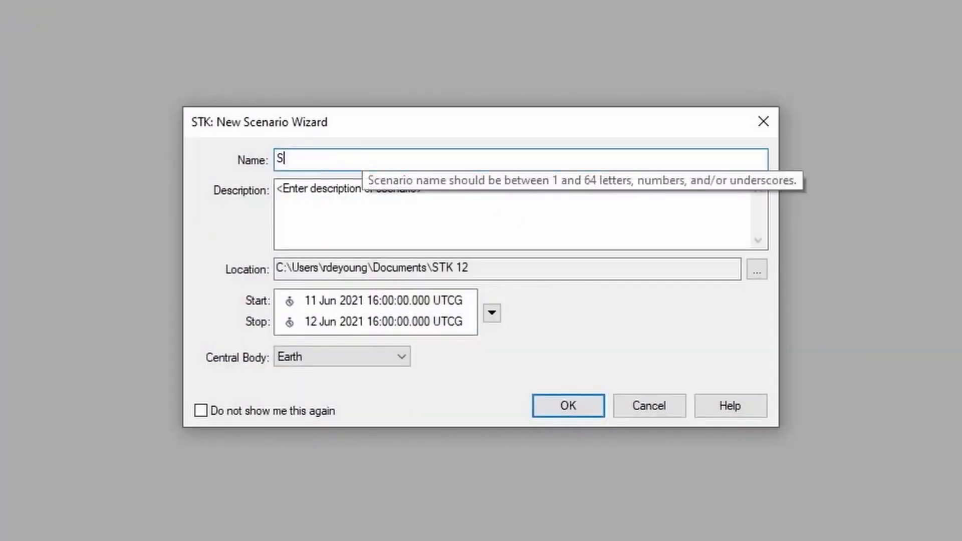
type("TK_Movies_V")
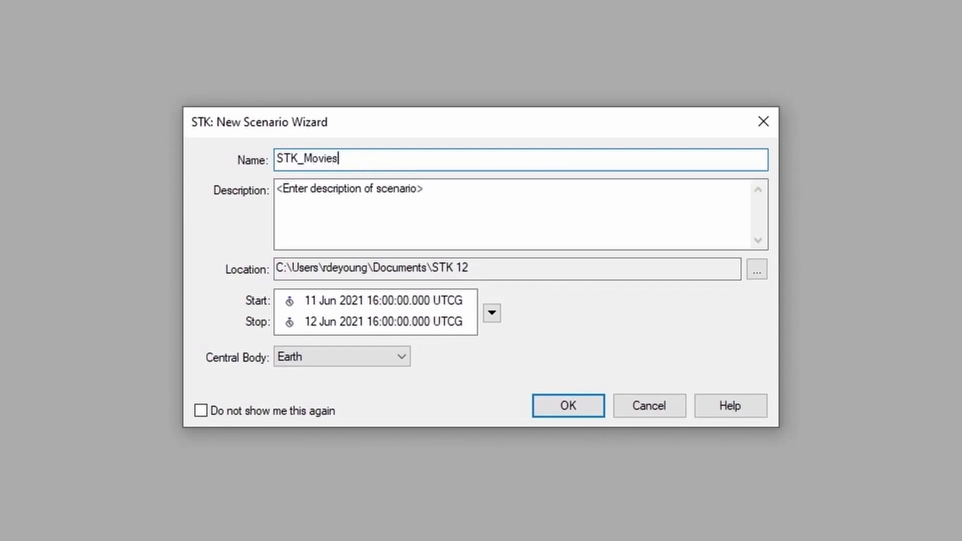
type("DFs")
left_click(560, 406)
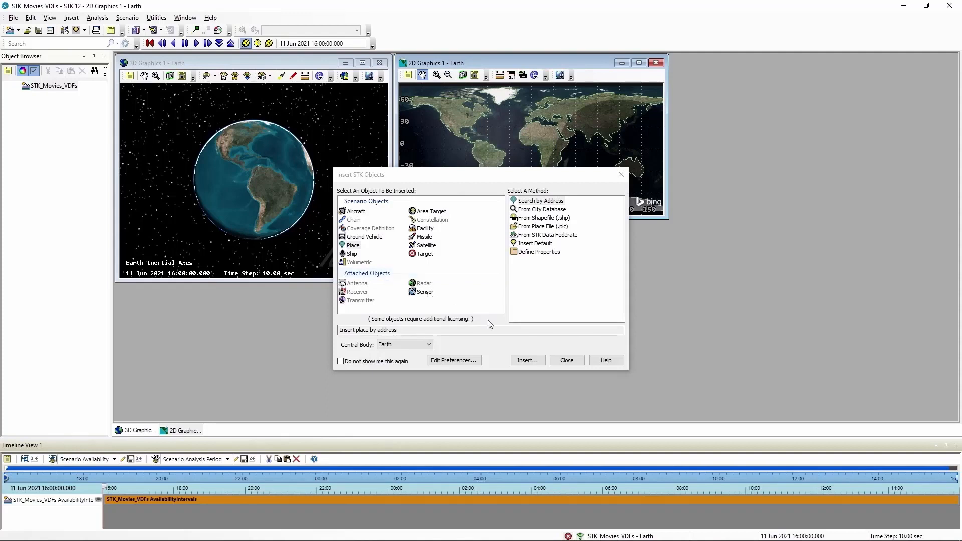
left_click(572, 362)
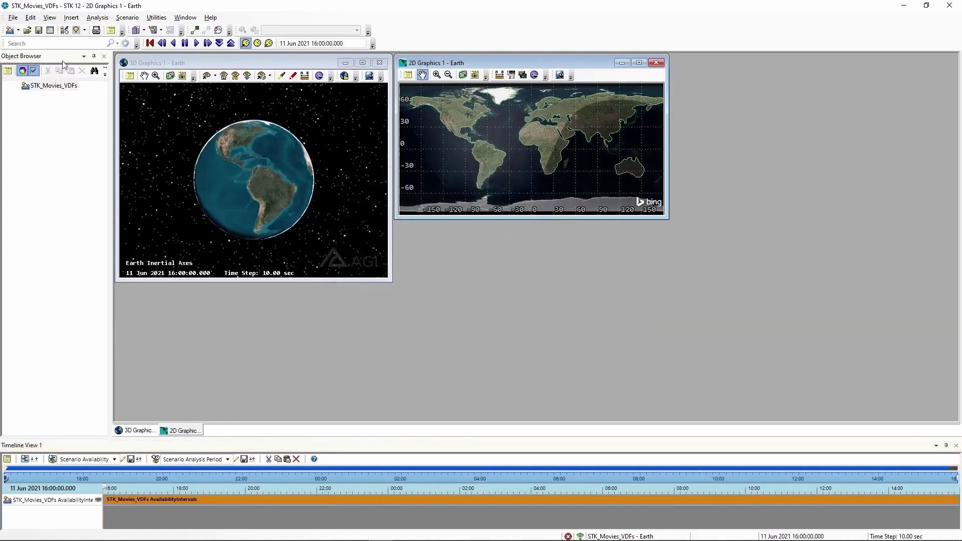
- In the scenario's basic time properties, set the analysis period start to 11 Jun 2021 22:00:00.000 UTCG
right_click(58, 89)
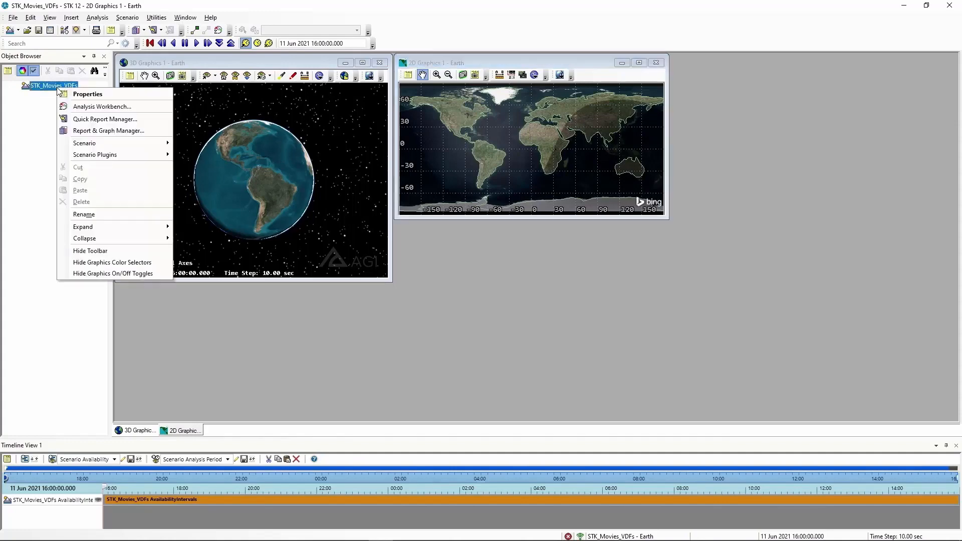
left_click(87, 96)
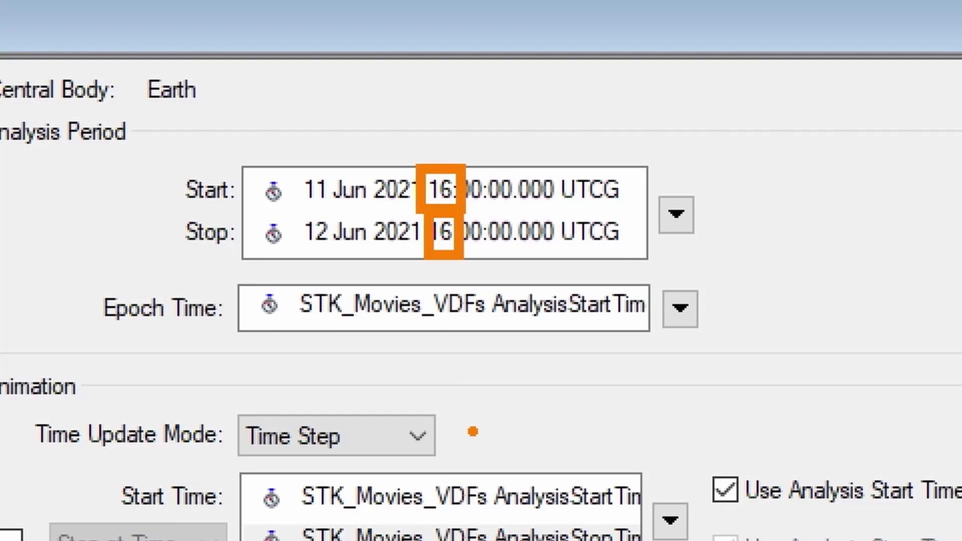
key("Escape")
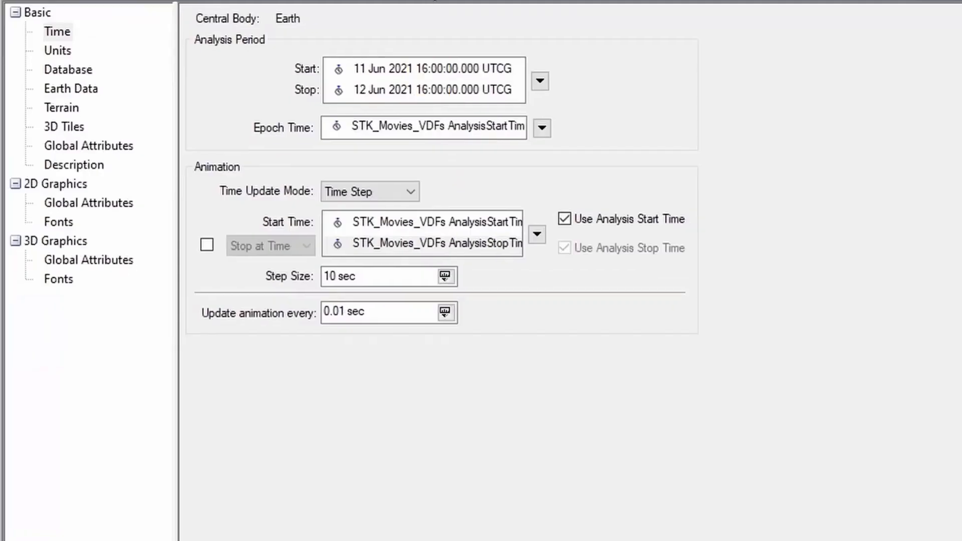
left_click(427, 65)
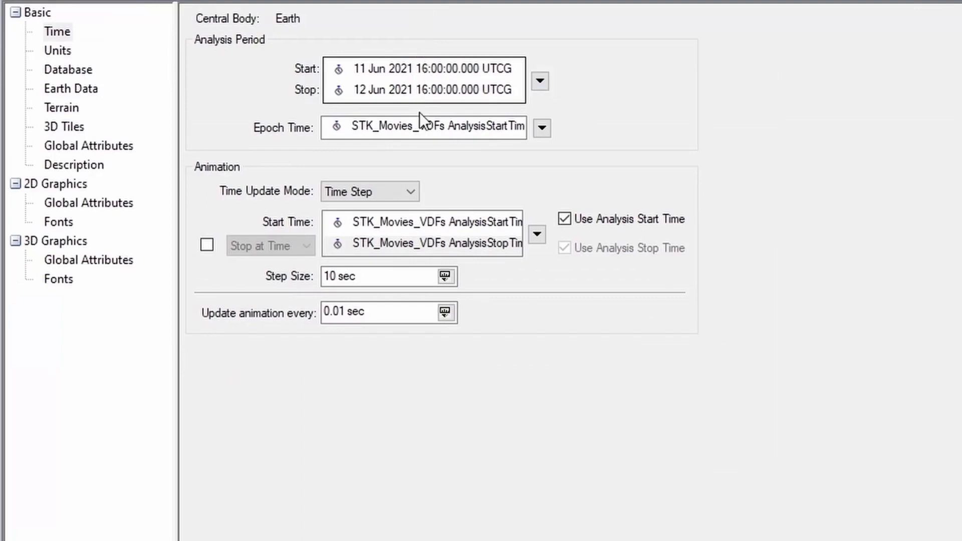
key("BackSpace")
key("BackSpace")
type("22")
- Set the analysis period stop to 12 Jun 2021 22:00:00.000 UTCG, accept the properties and reset the animation to its start time
mouse_move(427, 117)
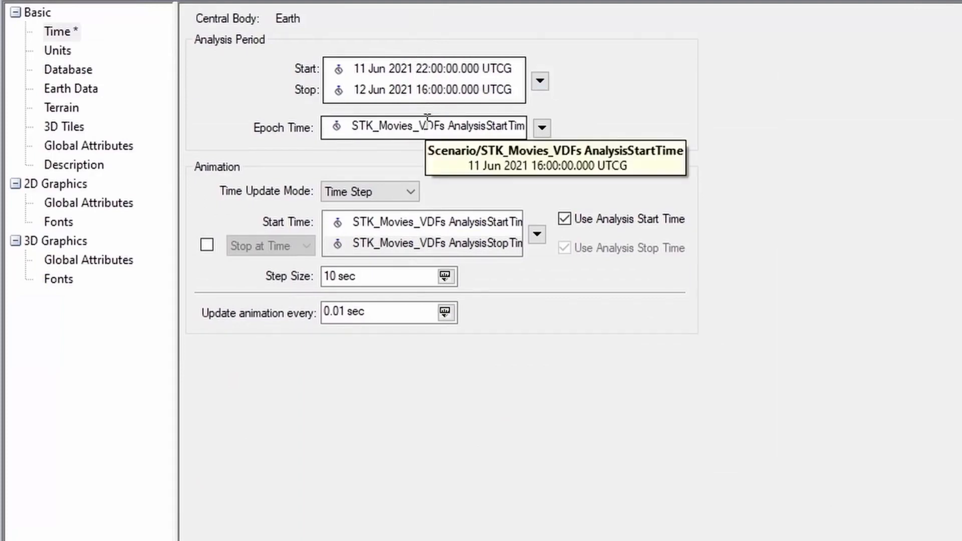
left_click(428, 89)
key("BackSpace")
key("BackSpace")
type("22")
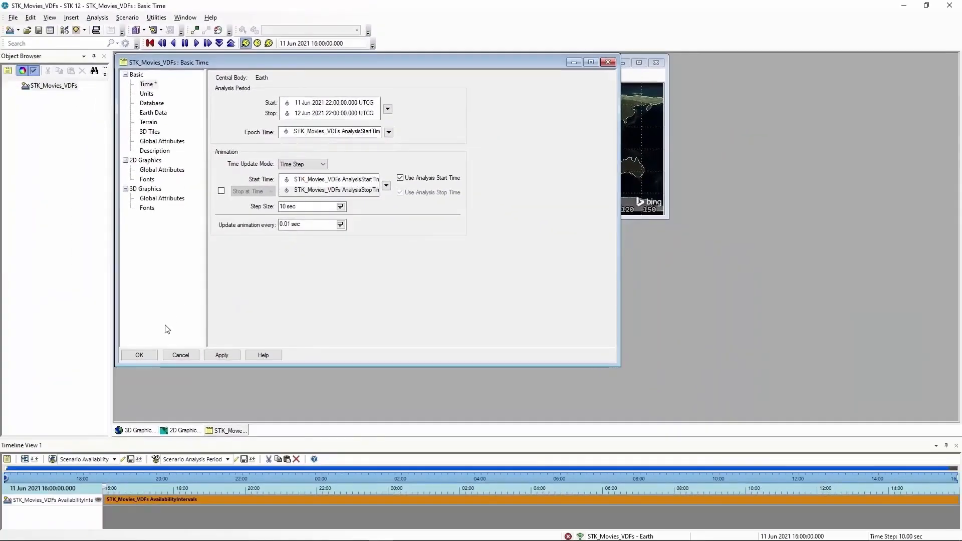
left_click(152, 354)
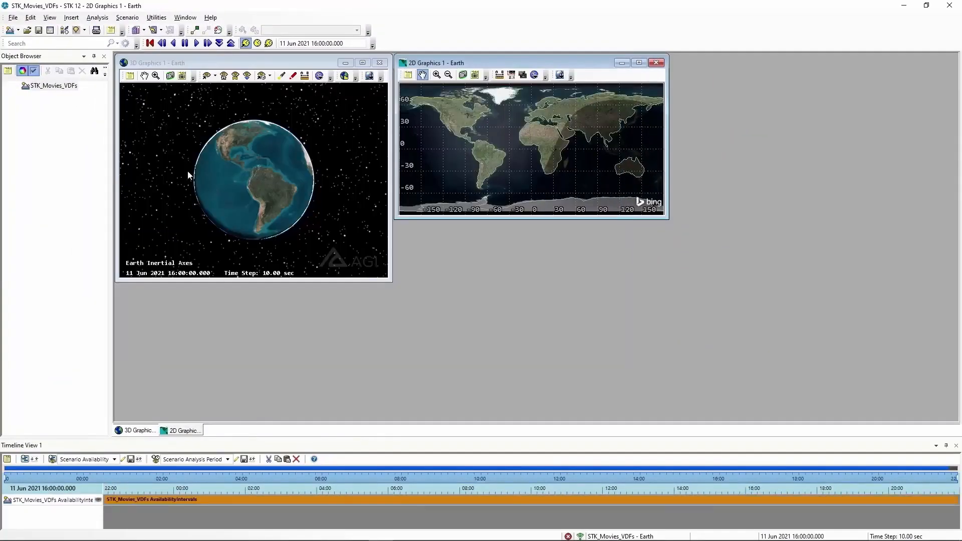
left_click(149, 44)
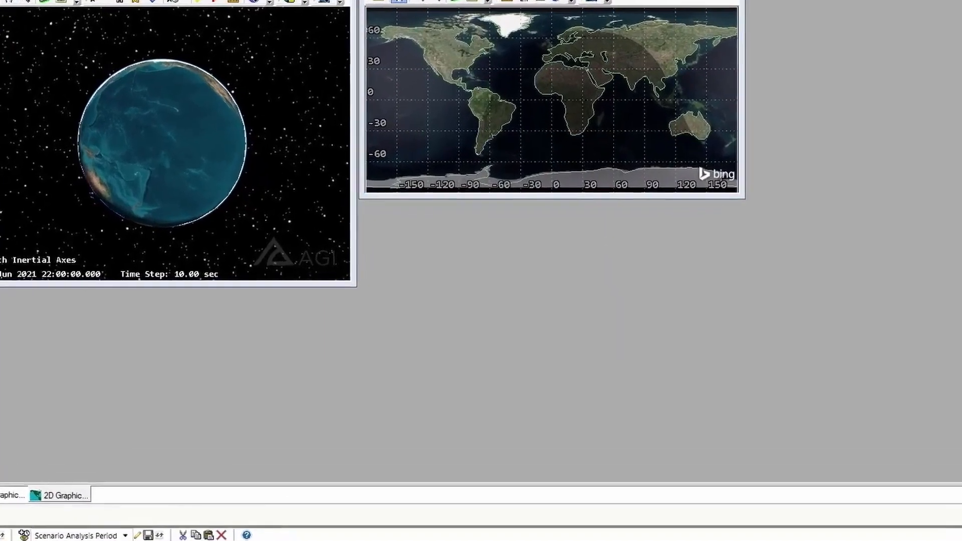
- Start inserting a Place object by address and search for "naha"
left_click(28, 10)
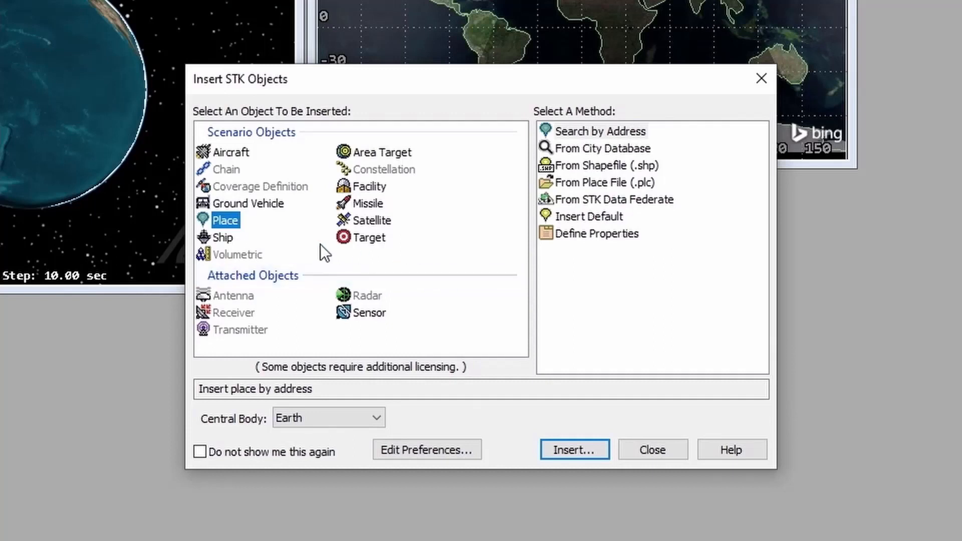
left_click(589, 138)
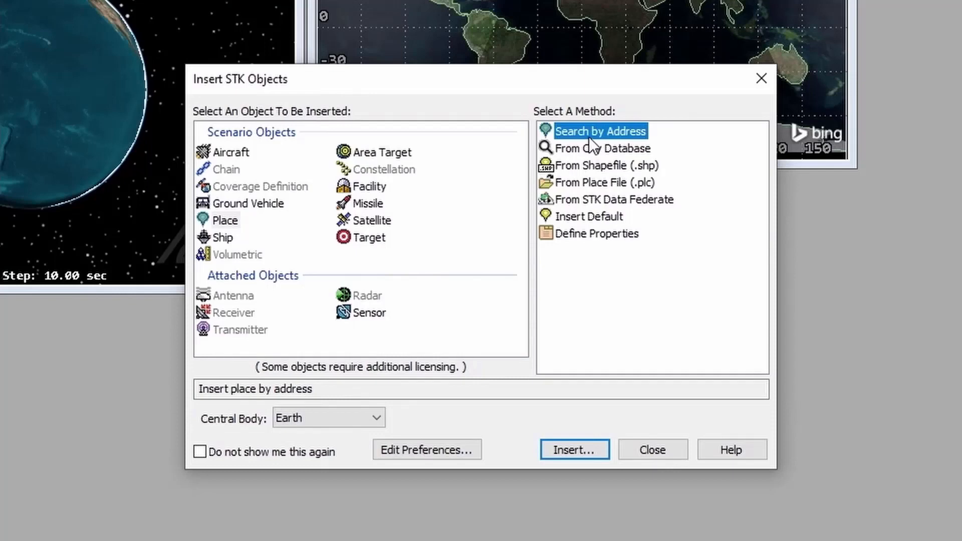
left_click(569, 446)
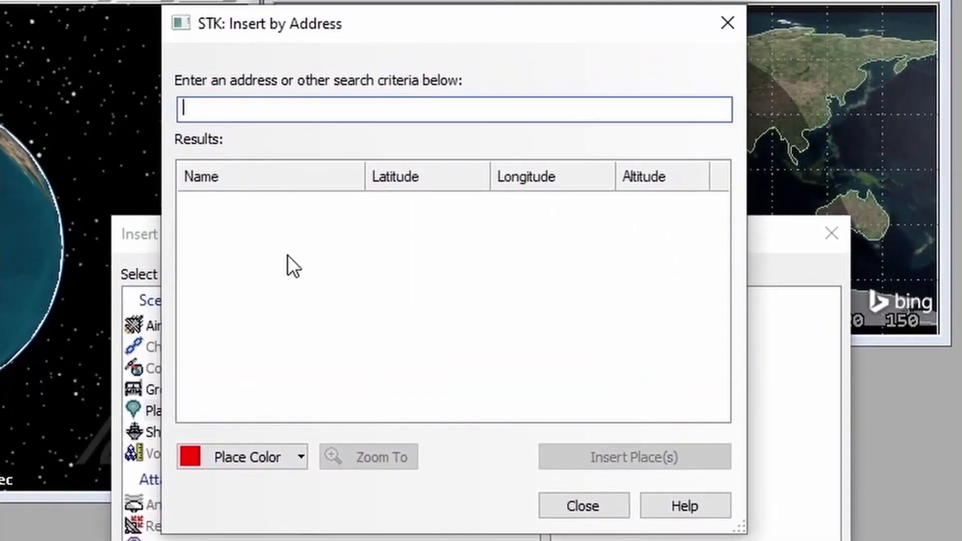
type("naha")
key("Return")
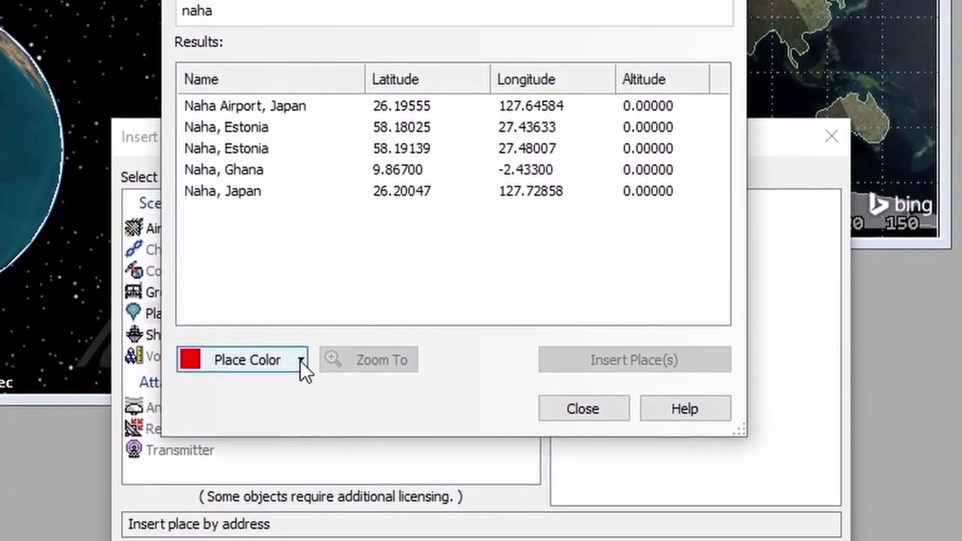
- Set the place color to yellow and insert Naha Airport, Japan from the search results
left_click(300, 458)
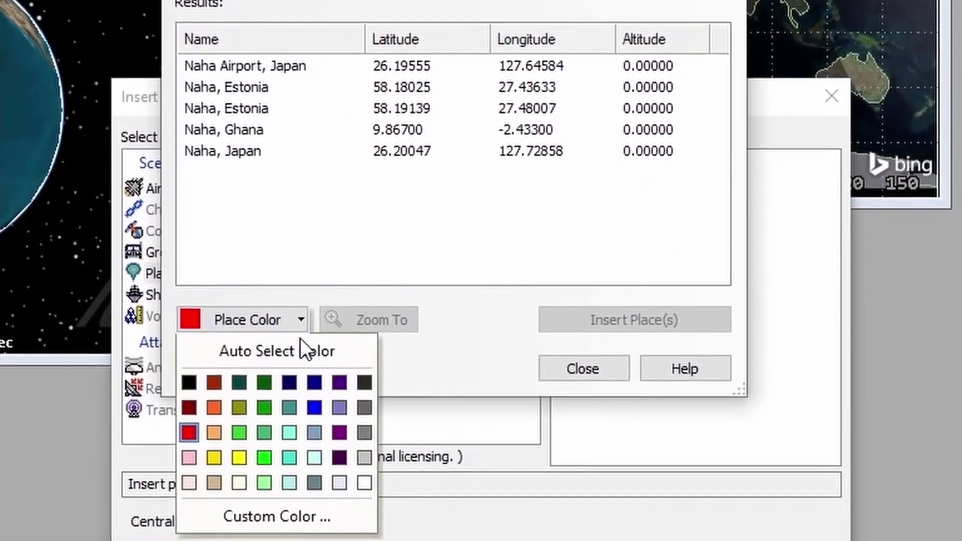
left_click(240, 458)
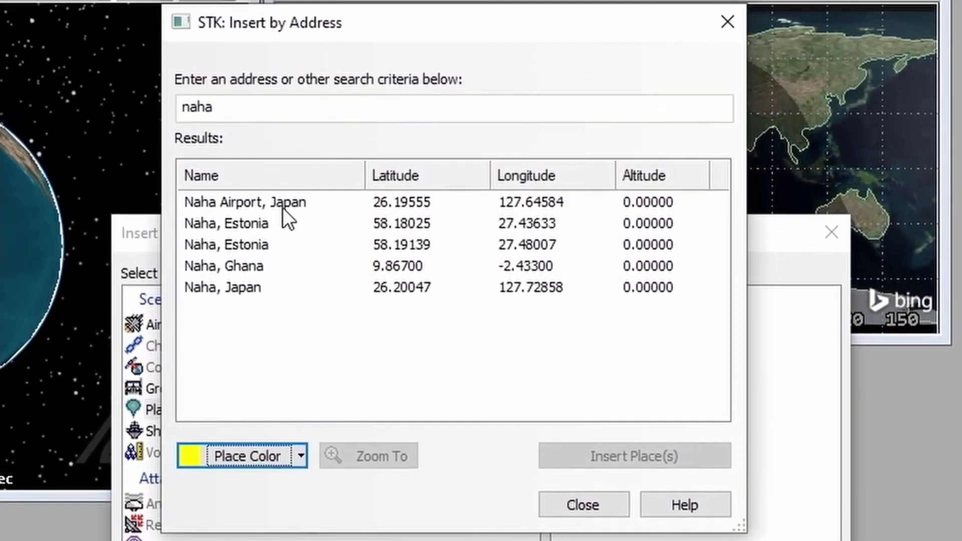
left_click(281, 204)
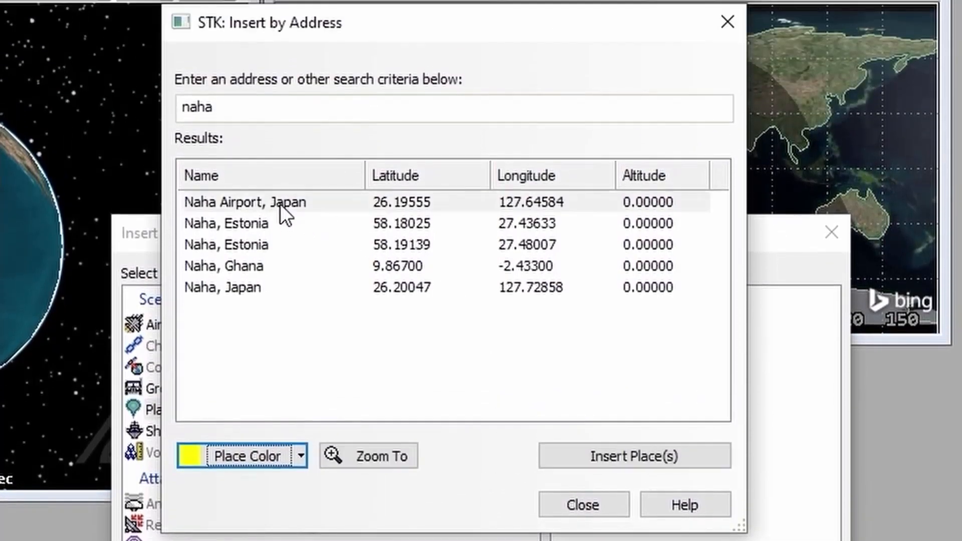
left_click(638, 452)
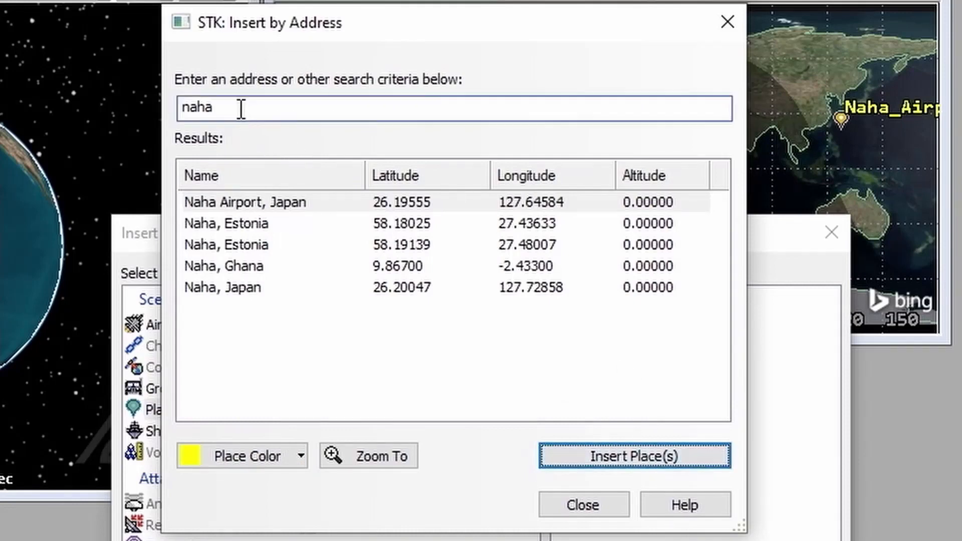
- Search by address for "Amami", insert Amami, Japan as a place and close the insertion dialogs
left_click(216, 108)
left_click_drag(215, 108, 150, 107)
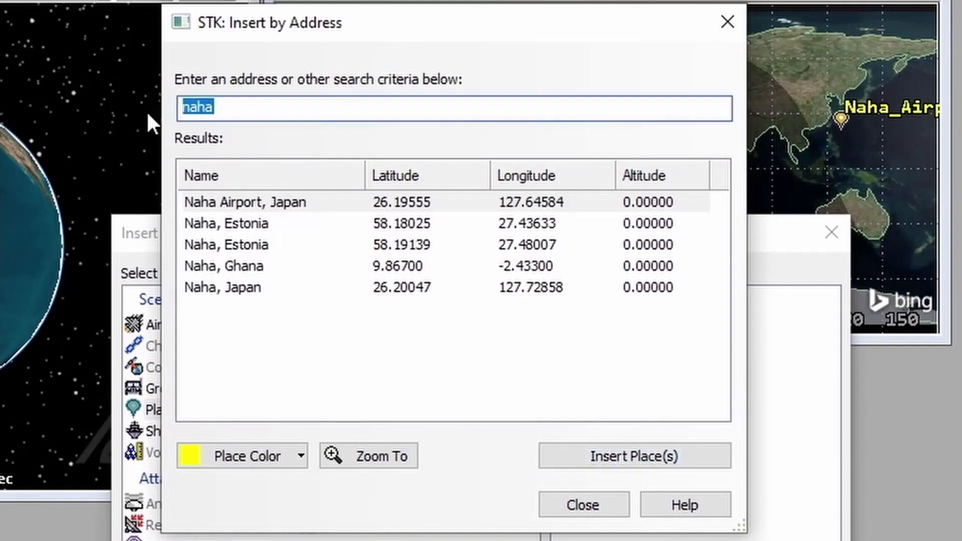
type("A")
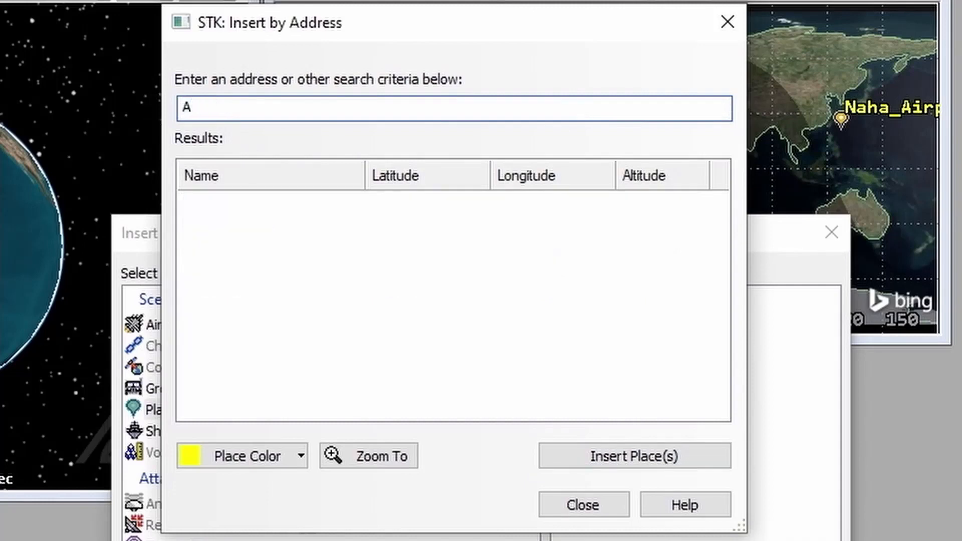
type("mami")
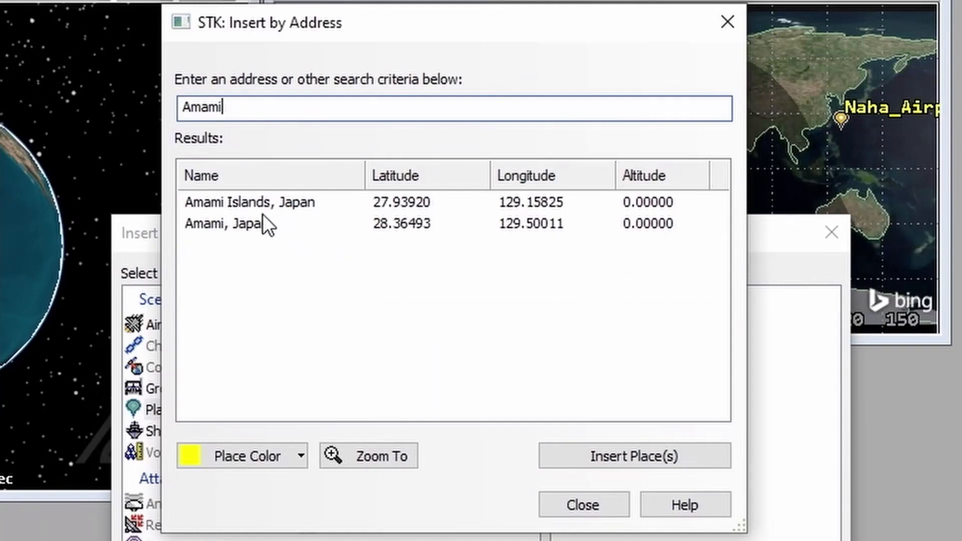
left_click(208, 223)
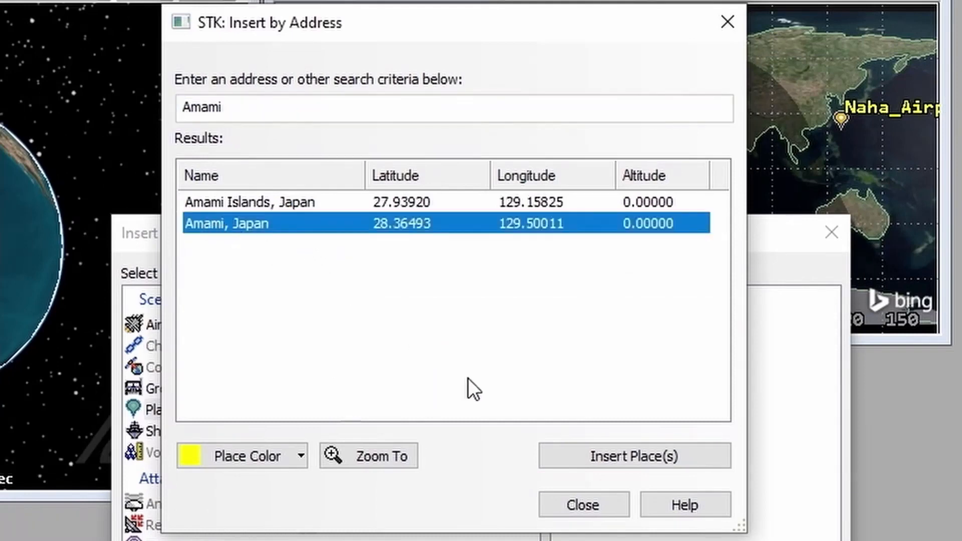
left_click(611, 455)
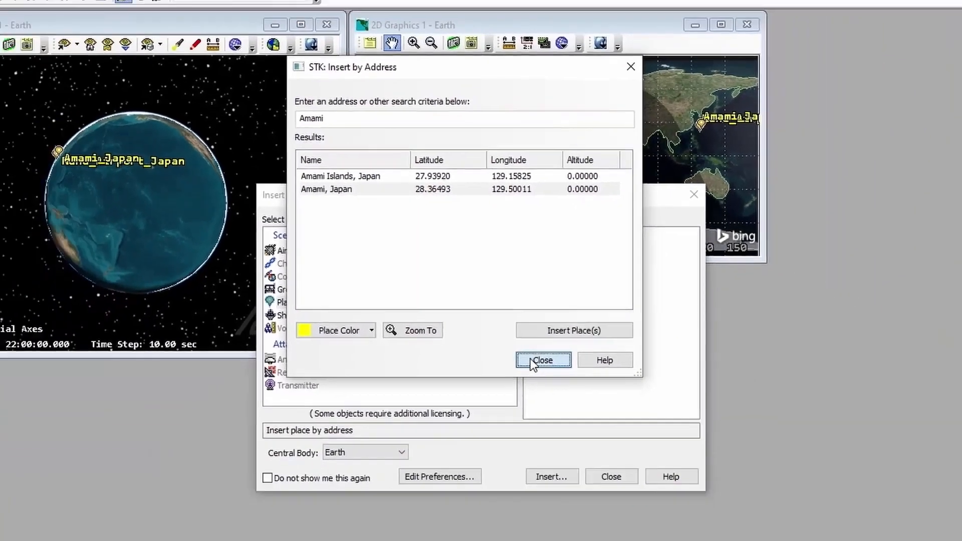
left_click(576, 506)
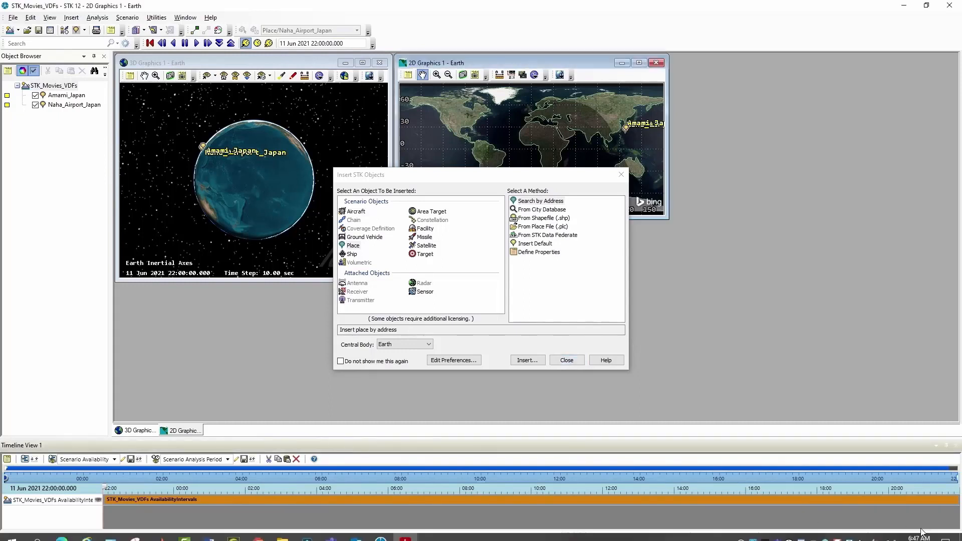
left_click(570, 361)
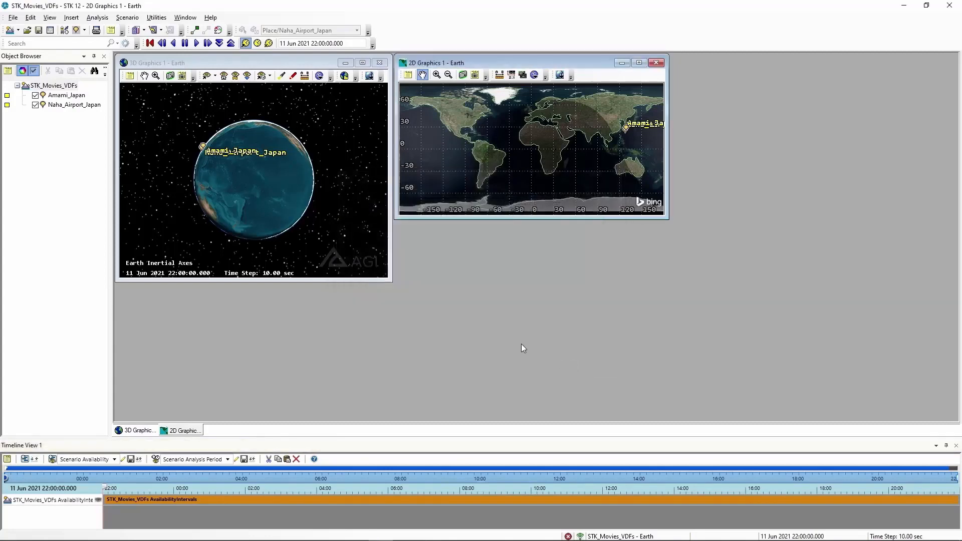
- Save the scenario as STK_Movies_VDFs.sc in the STK_Movies_VDFs folder
left_click(38, 31)
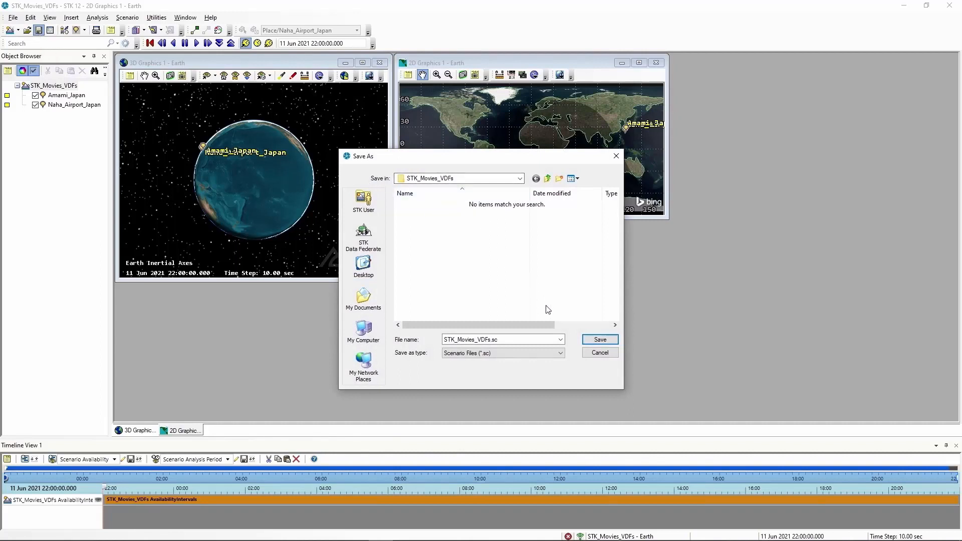
left_click(607, 339)
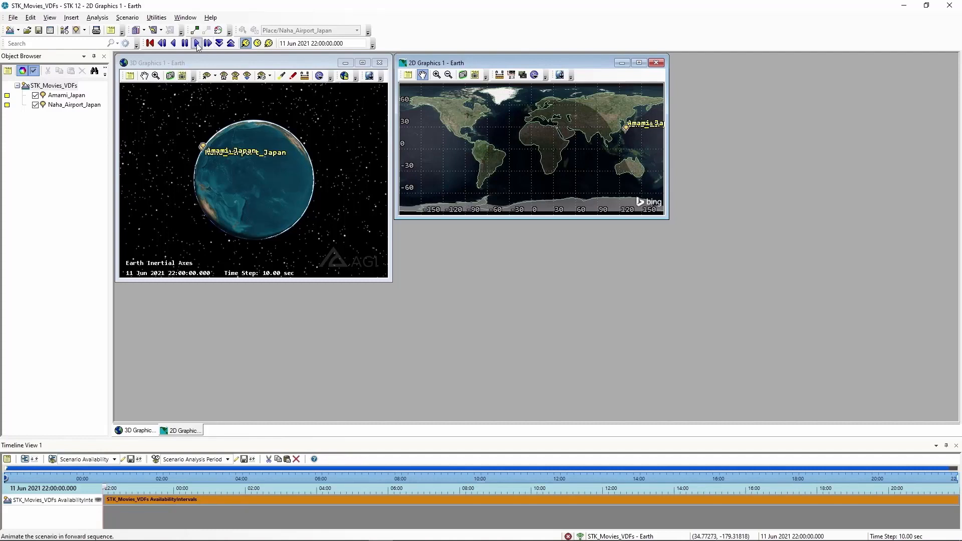
- Enable Label Declutter in the 3D Graphics window's detail properties and accept the change
left_click(129, 76)
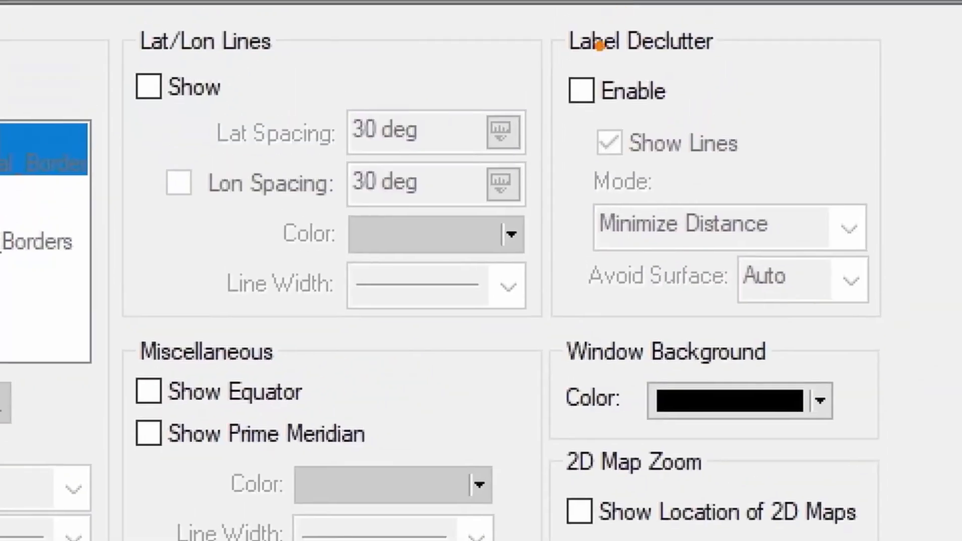
mouse_move(503, 16)
left_mouse_down("ctrl")
mouse_move(915, 311)
mouse_move(917, 345)
left_mouse_up("ctrl")
mouse_move(545, 61)
left_mouse_down("ctrl")
mouse_move(601, 108)
mouse_move(691, 126)
left_mouse_up("ctrl")
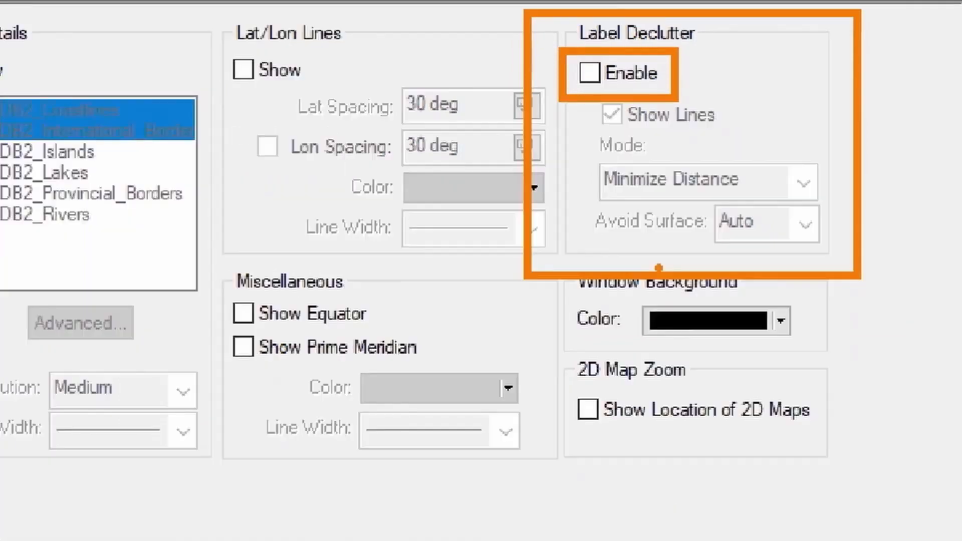
key("Escape")
left_click(608, 47)
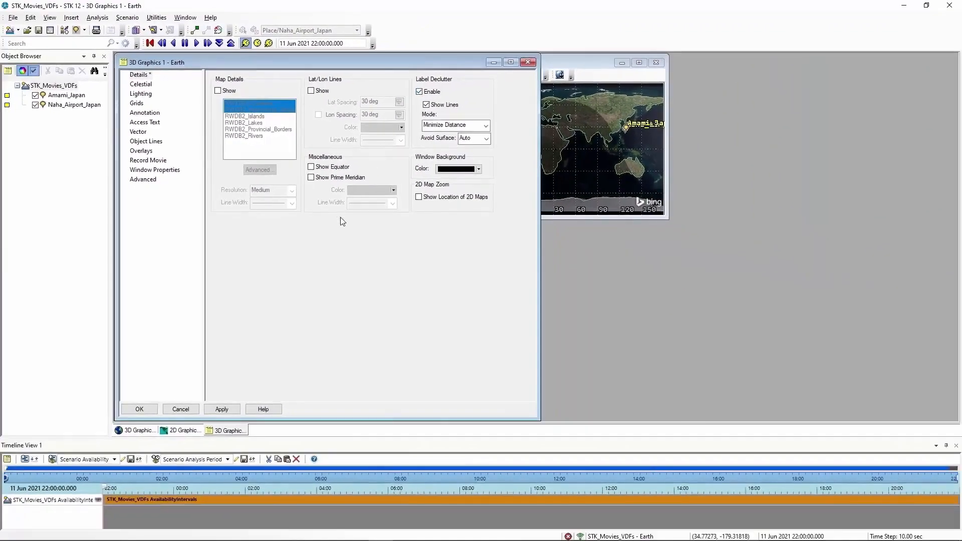
left_click(140, 409)
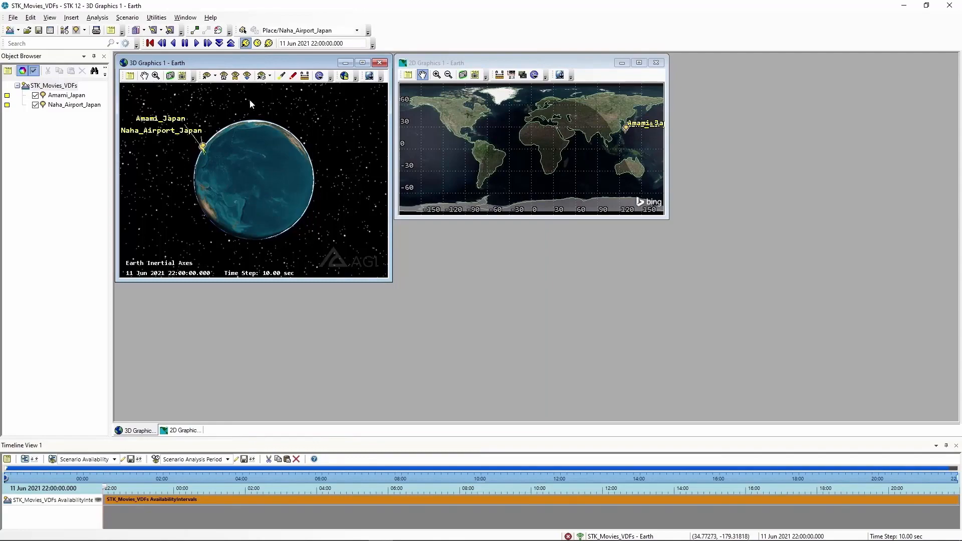
- Insert an aircraft into the scenario with the Insert Default method and close the object insertion dialog
left_click(65, 30)
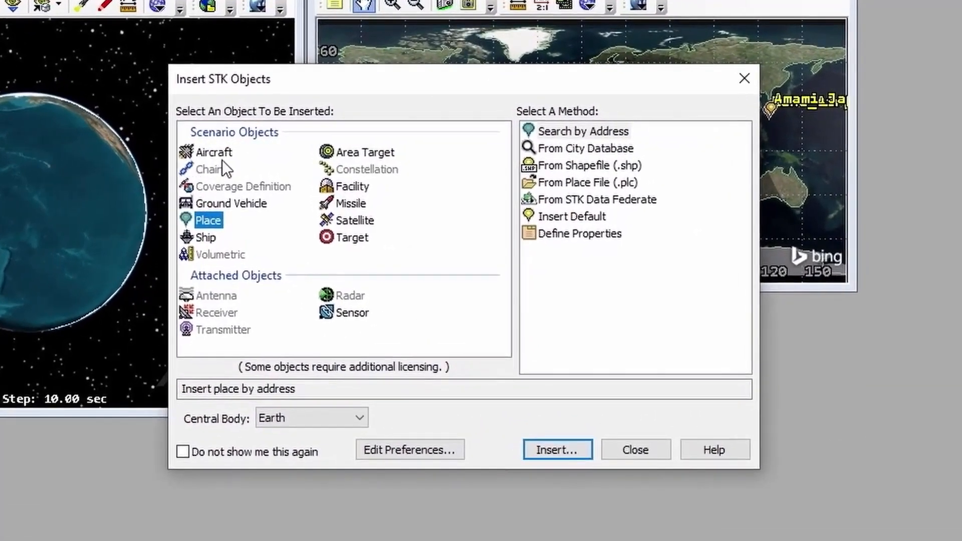
left_click(228, 153)
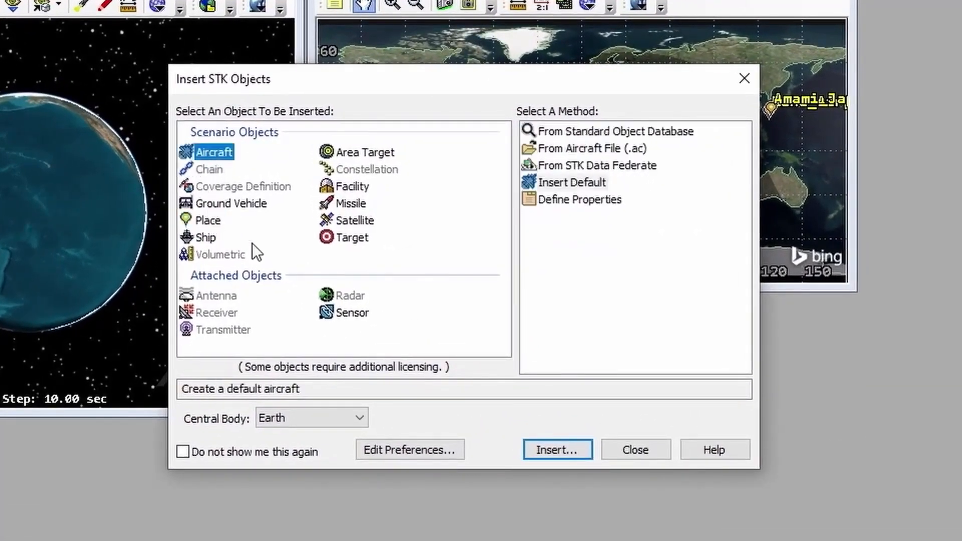
left_click(594, 189)
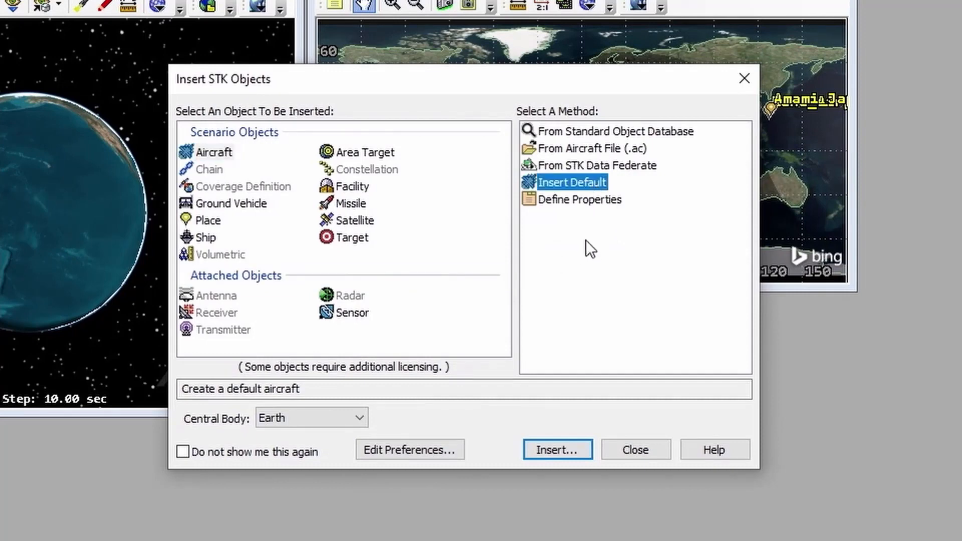
left_click(554, 450)
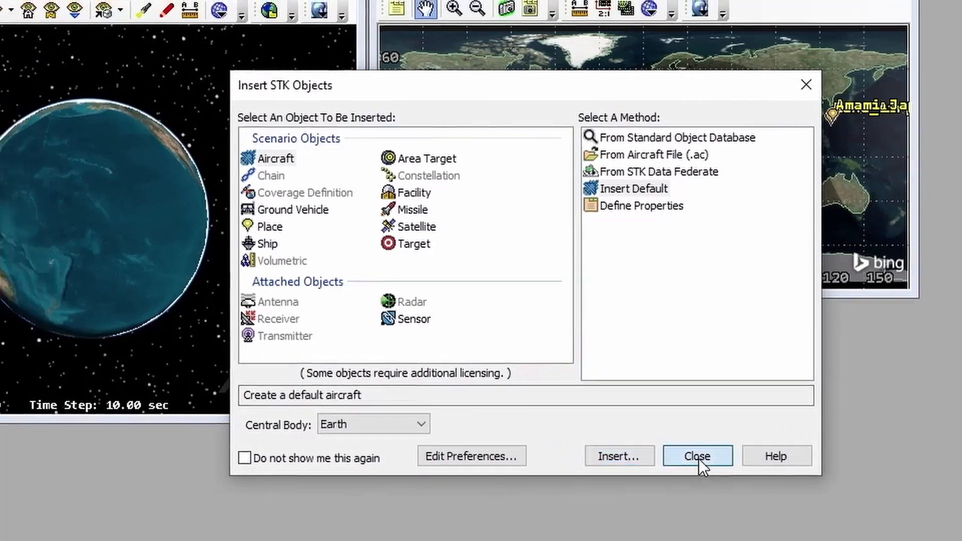
left_click(698, 456)
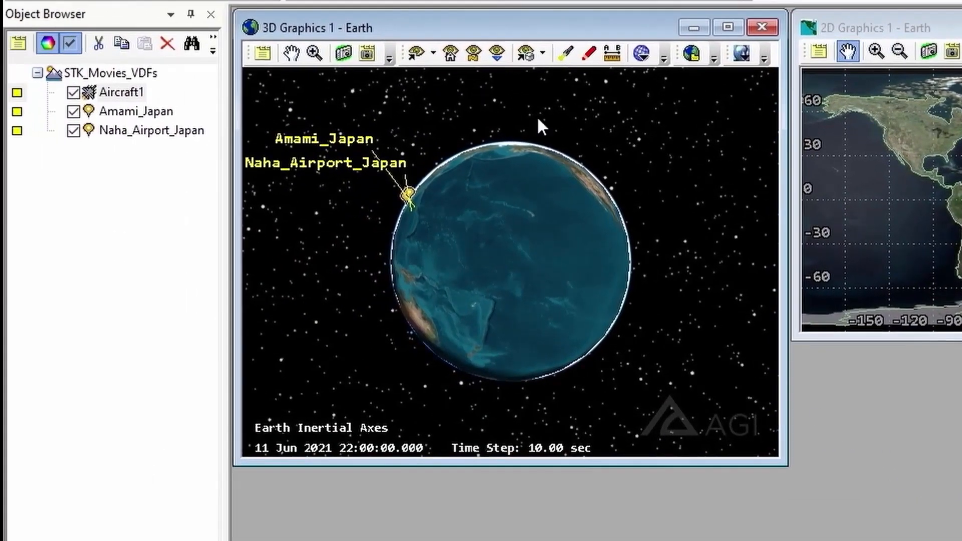
- Rename the newly inserted aircraft to PhotoMission
right_click(113, 90)
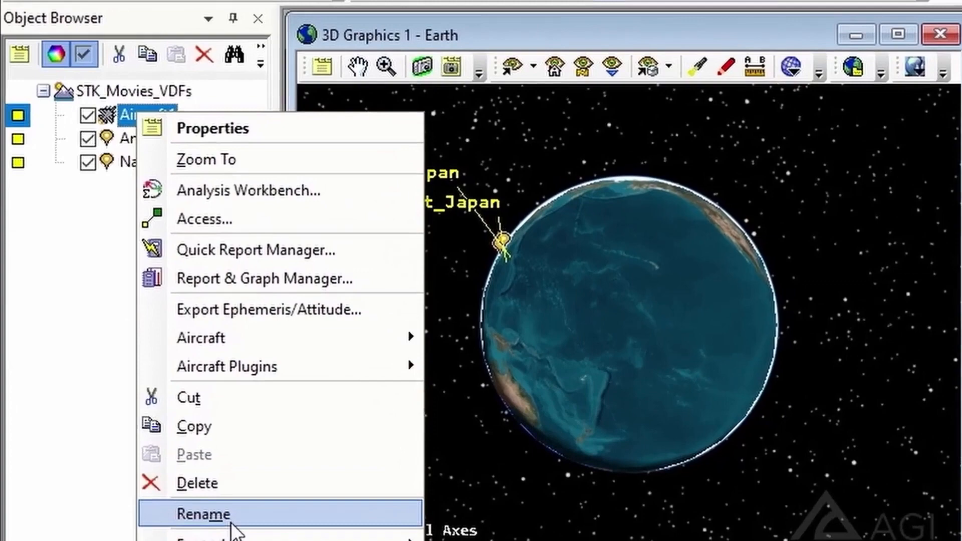
left_click(167, 415)
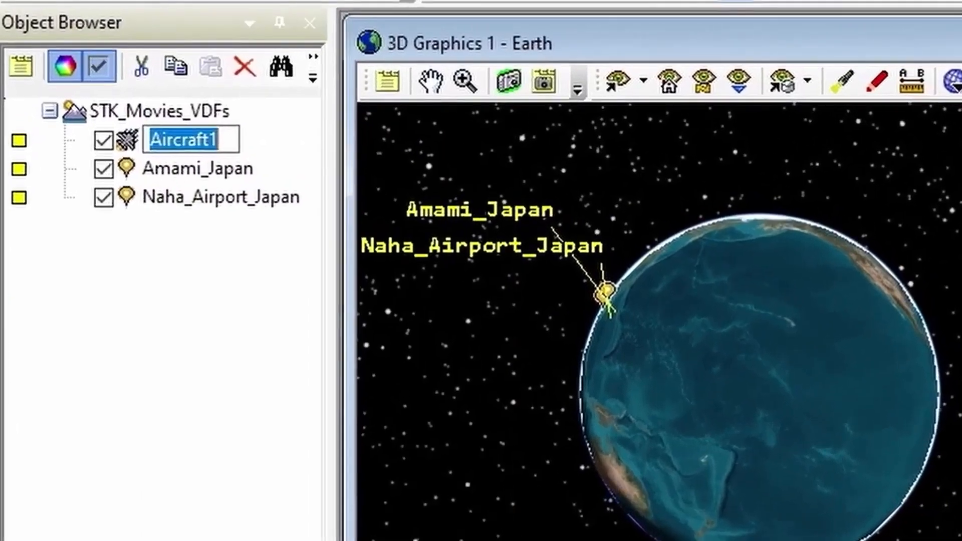
type("Photo")
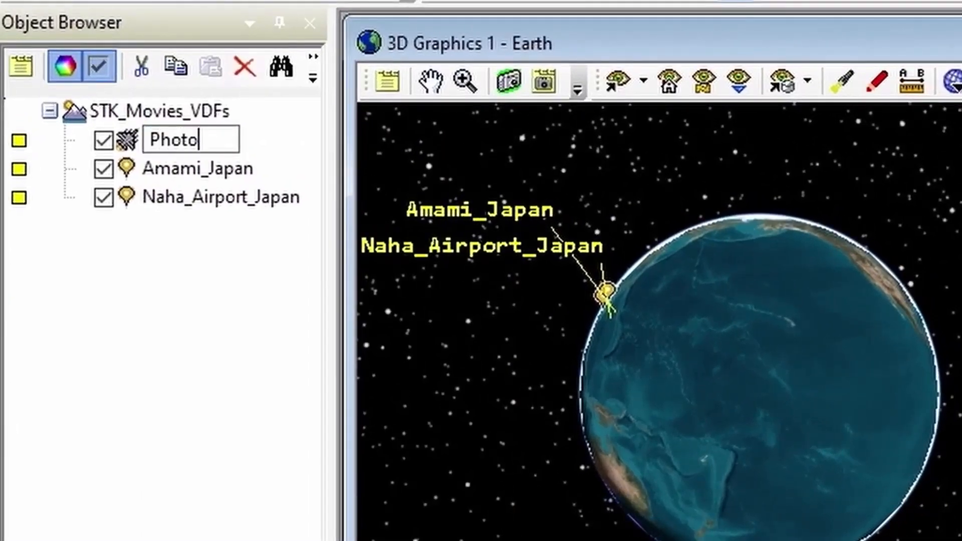
type("Mission")
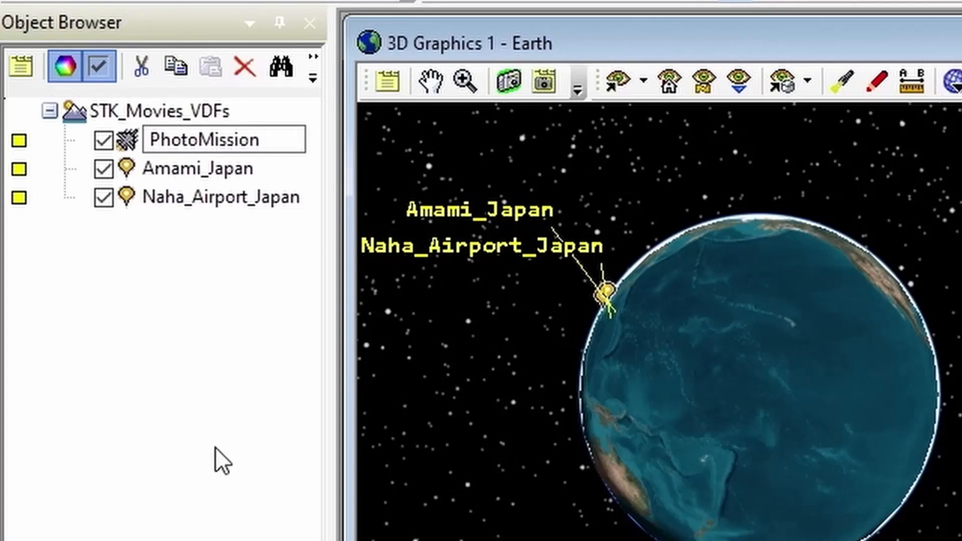
key("Return")
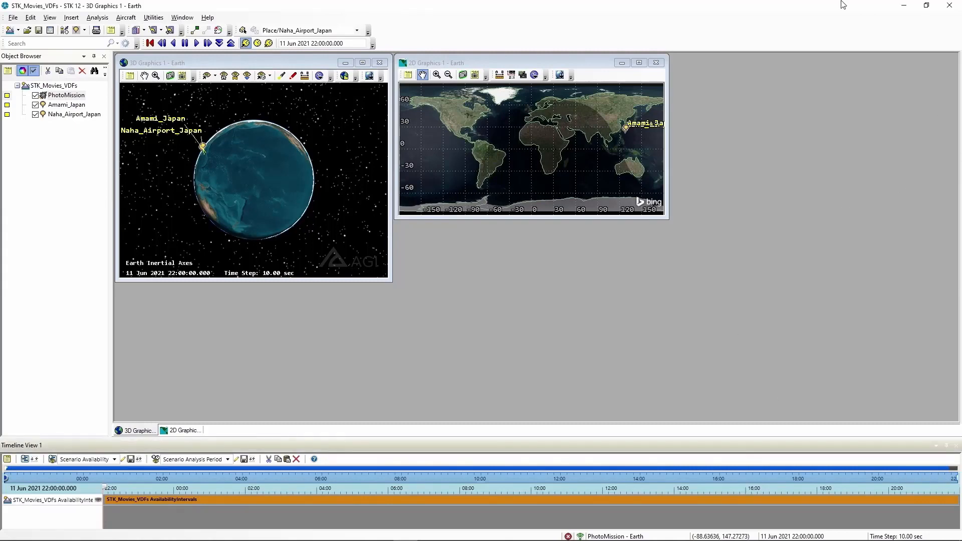
- Maximize the 2D Graphics window and frame the map closely on the islands around Amami_Japan and Naha_Airport_Japan
left_click(638, 63)
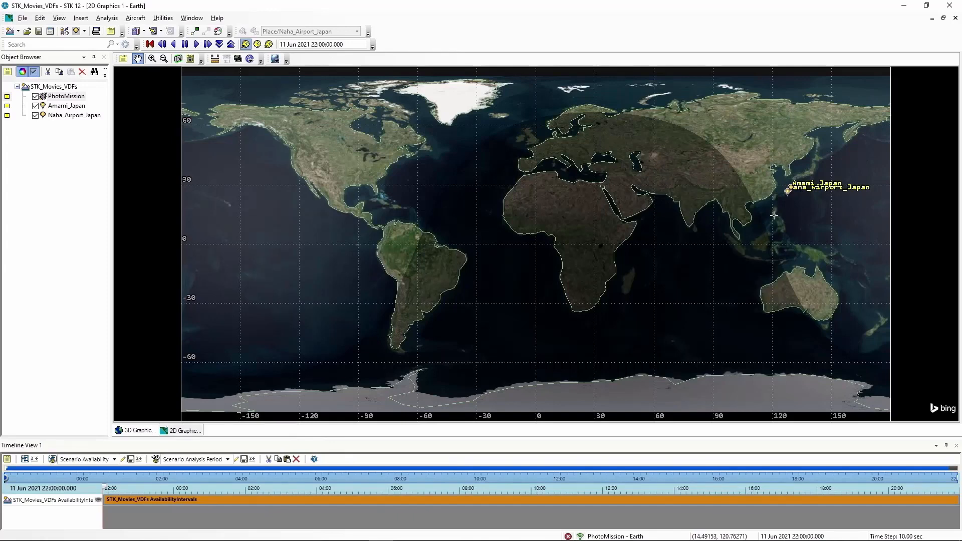
left_click_drag(772, 216, 401, 208)
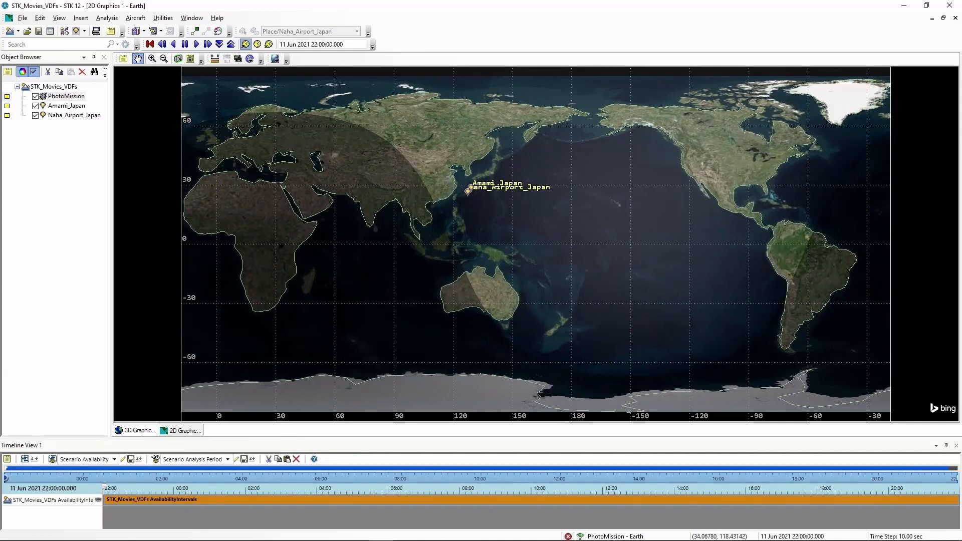
left_click_drag(447, 174, 484, 204)
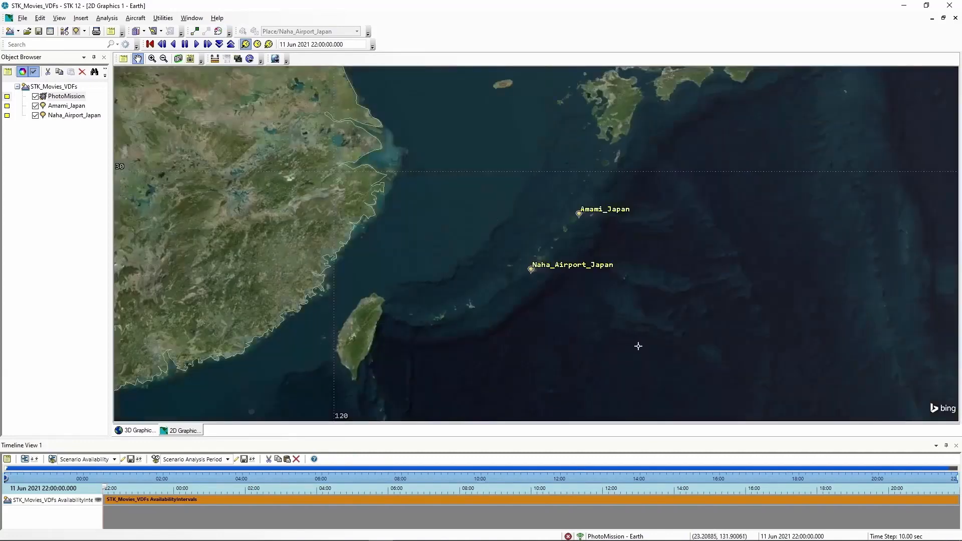
scroll(639, 325, "up", 7)
left_click_drag(681, 274, 478, 266)
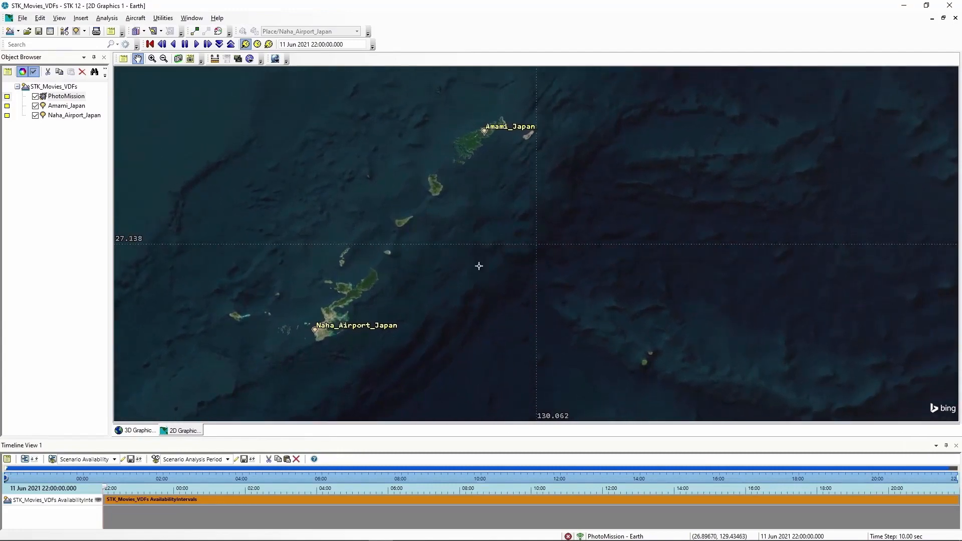
scroll(479, 266, "up", 1)
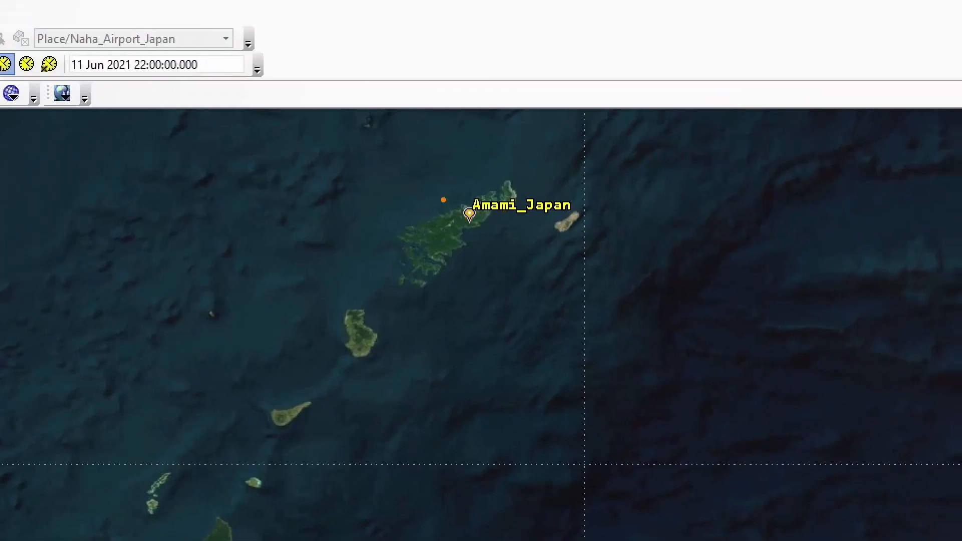
left_click_drag(439, 195, 512, 247)
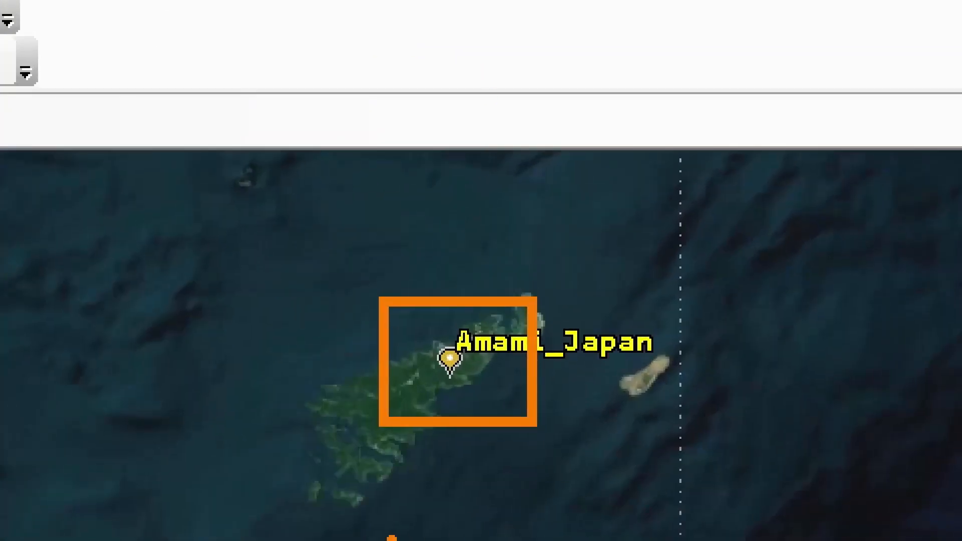
left_click_drag(401, 405, 442, 385)
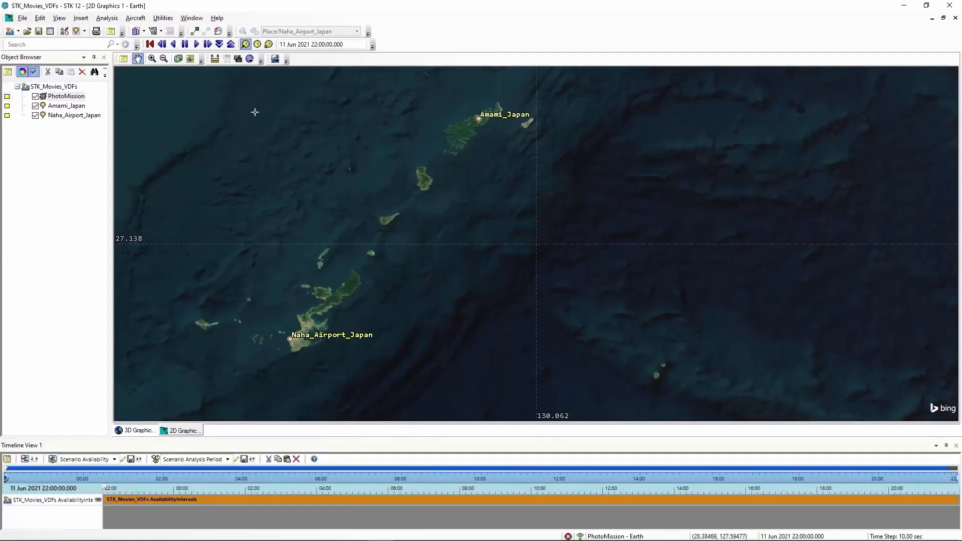
- Open the properties of PhotoMission and set the route's altitude reference to MSL
right_click(64, 98)
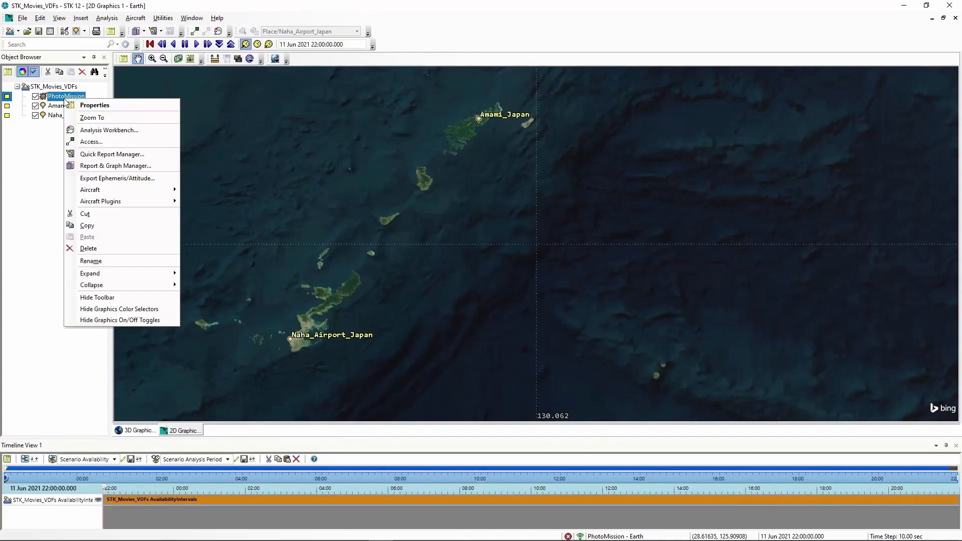
left_click(92, 106)
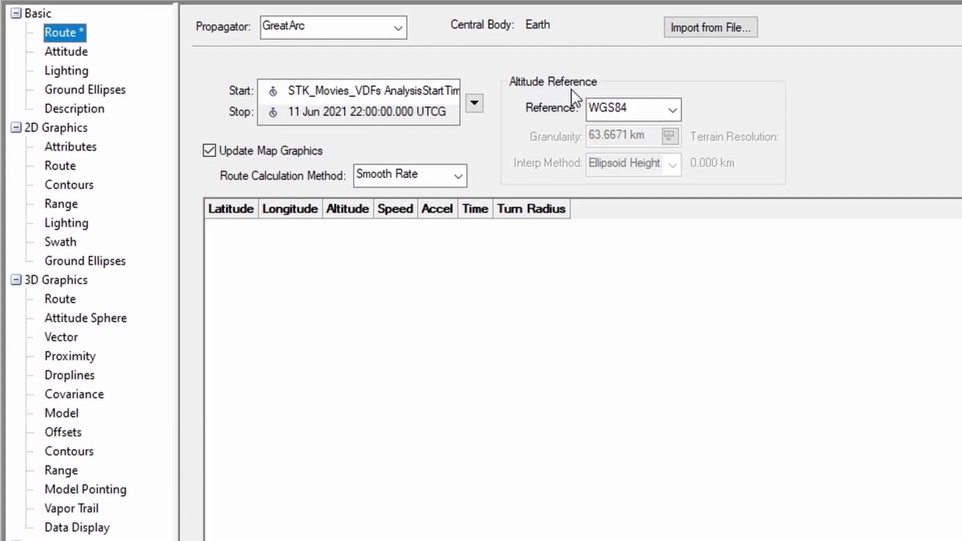
left_click(672, 109)
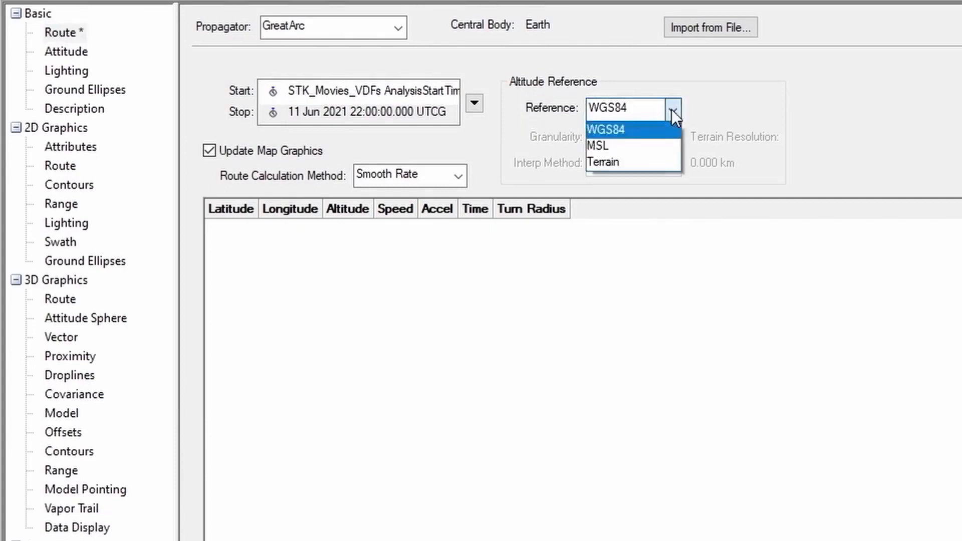
left_click(599, 144)
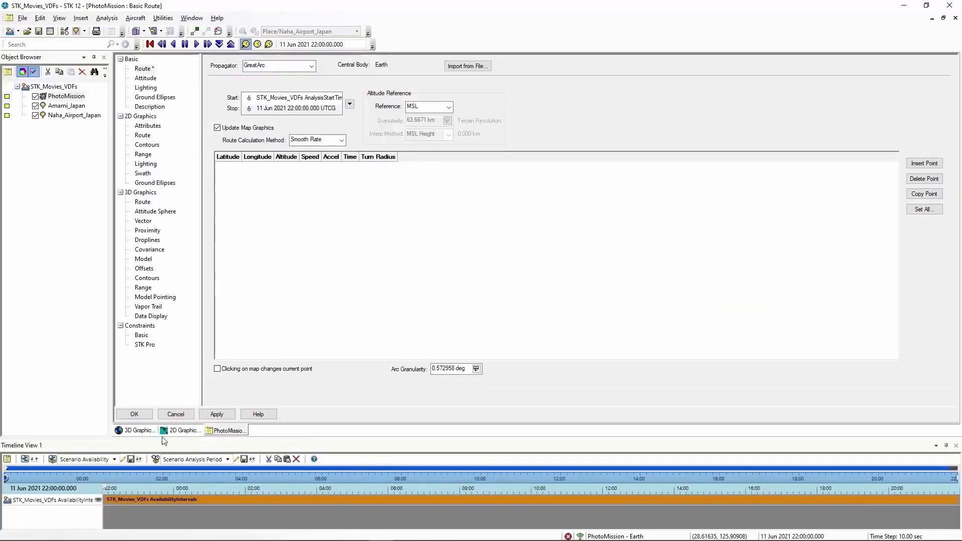
- Add three PhotoMission route waypoints on the 2D map: at Naha_Airport_Japan, just below Amami_Japan, and at the small islands to the southeast
left_click(181, 431)
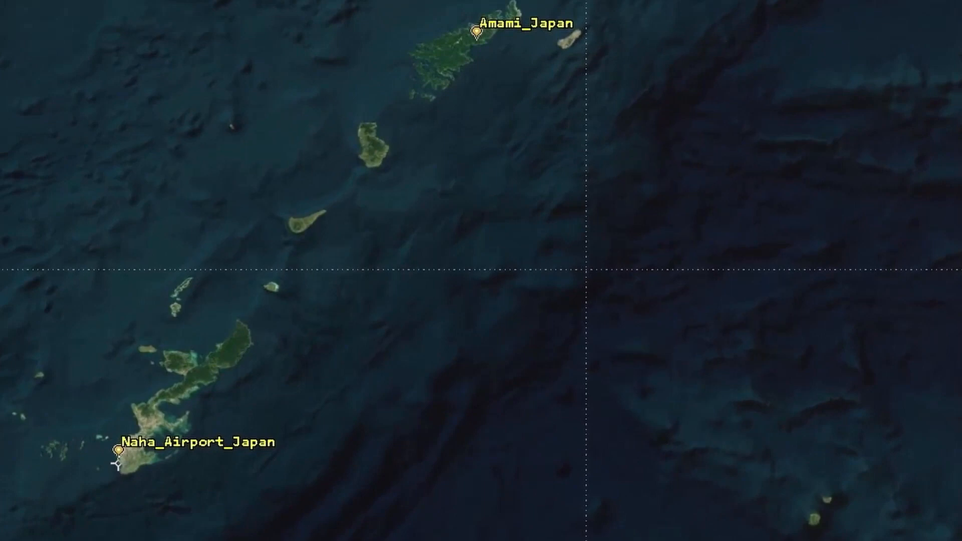
left_click(118, 455)
left_click(476, 36)
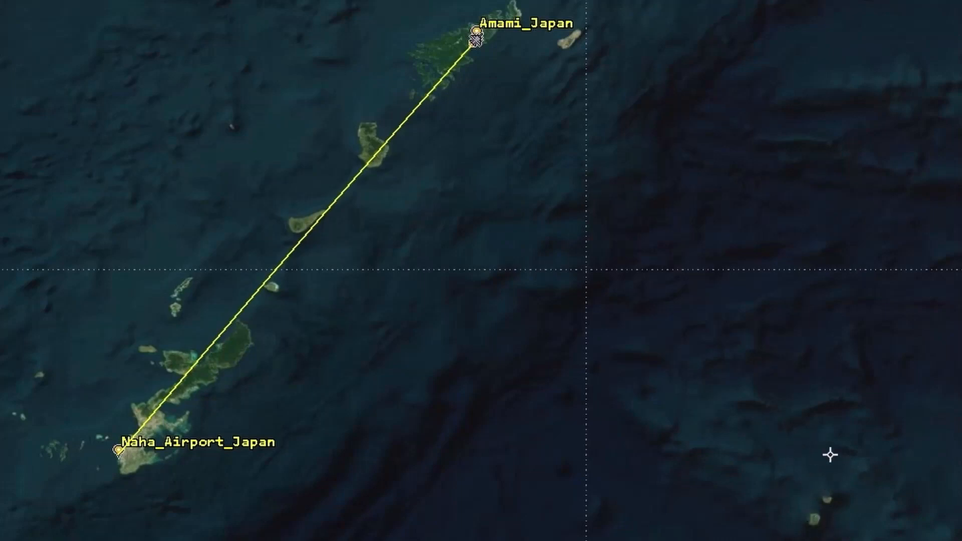
left_click(817, 505)
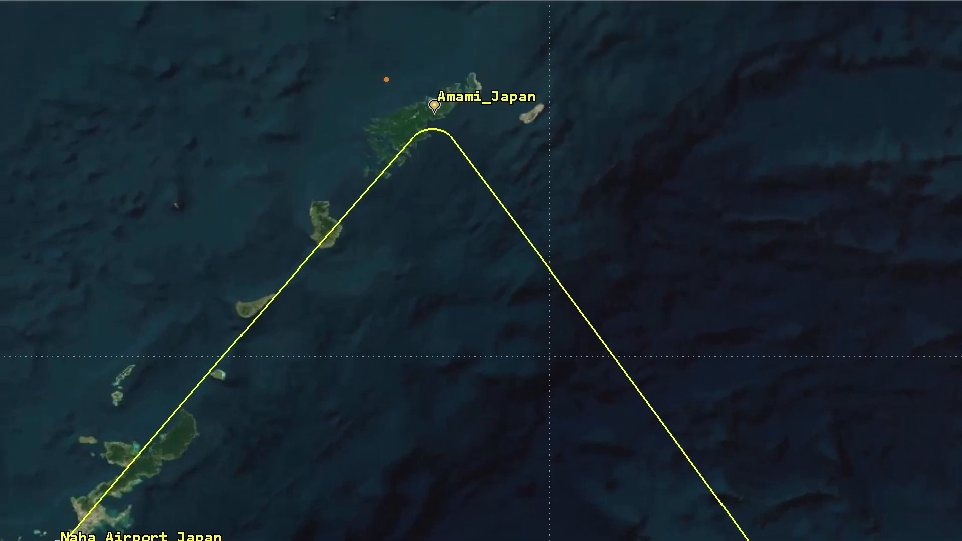
left_click_drag(386, 79, 486, 161)
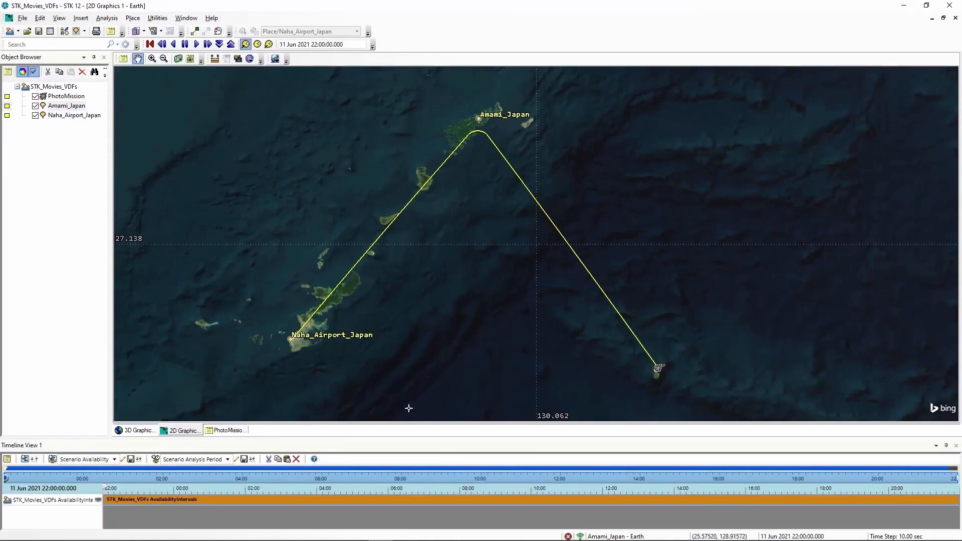
- Enable altitude, speed and turn radius in the Set All Grid Values options for PhotoMission's waypoints
left_click(238, 433)
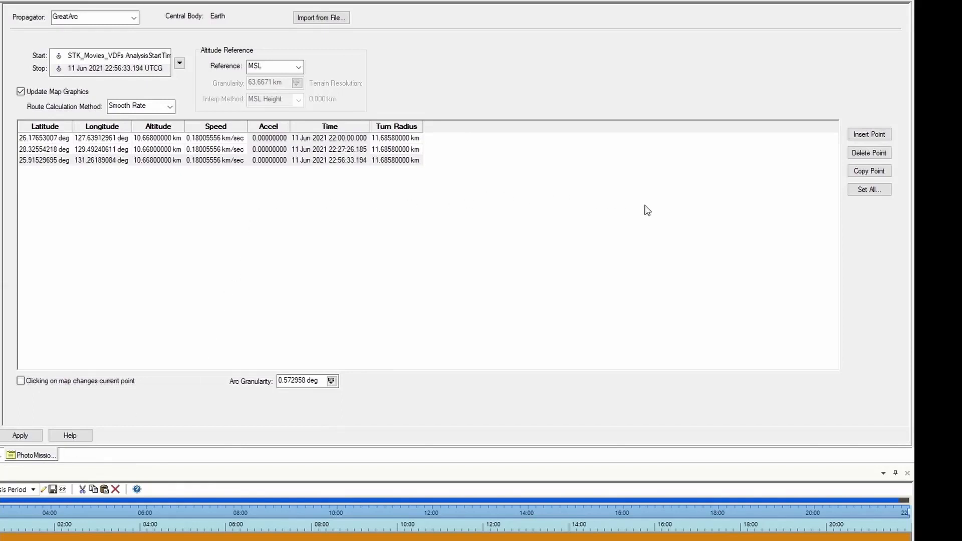
left_click(871, 191)
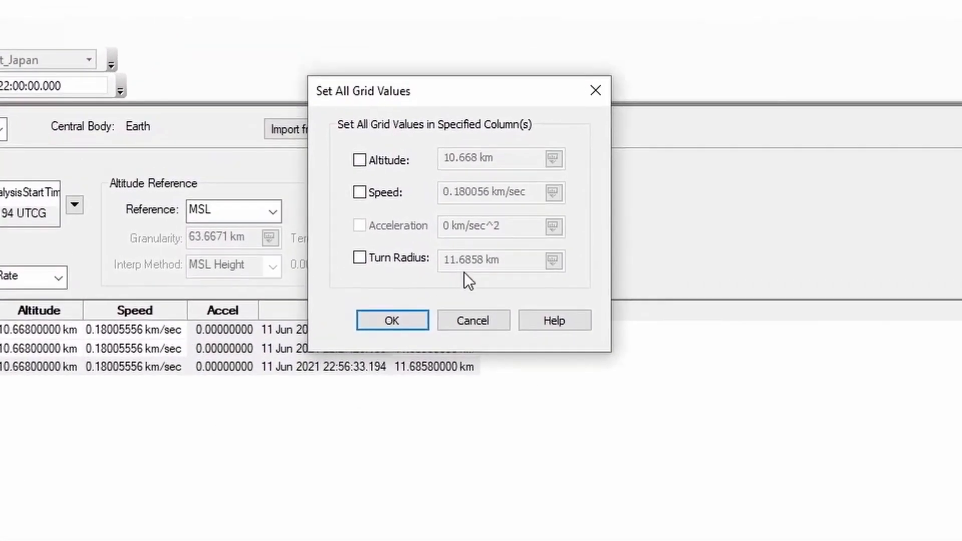
left_click(358, 160)
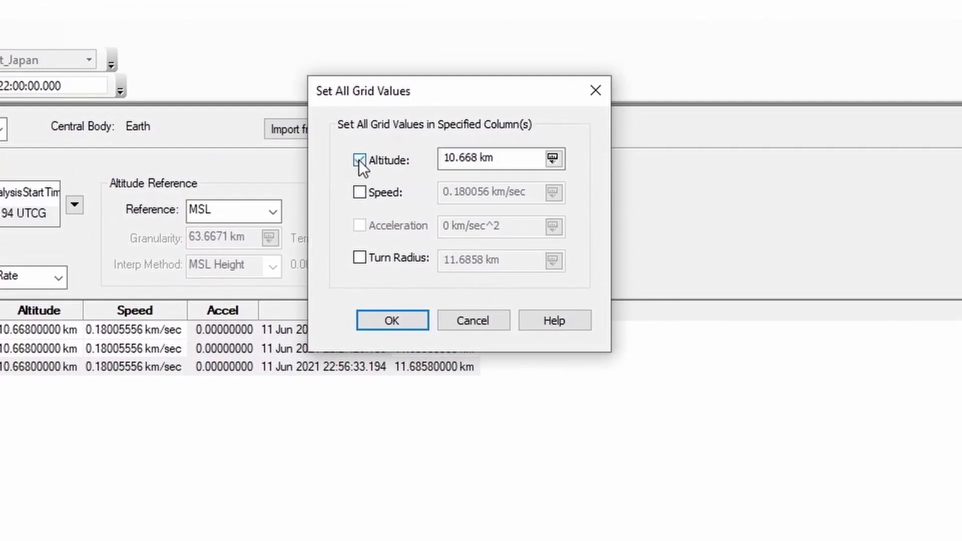
left_click(361, 192)
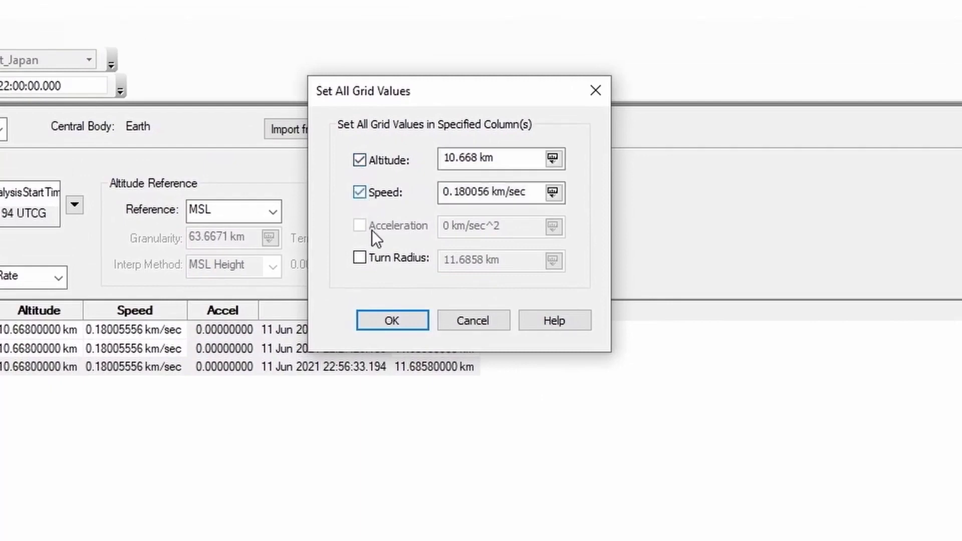
left_click(361, 257)
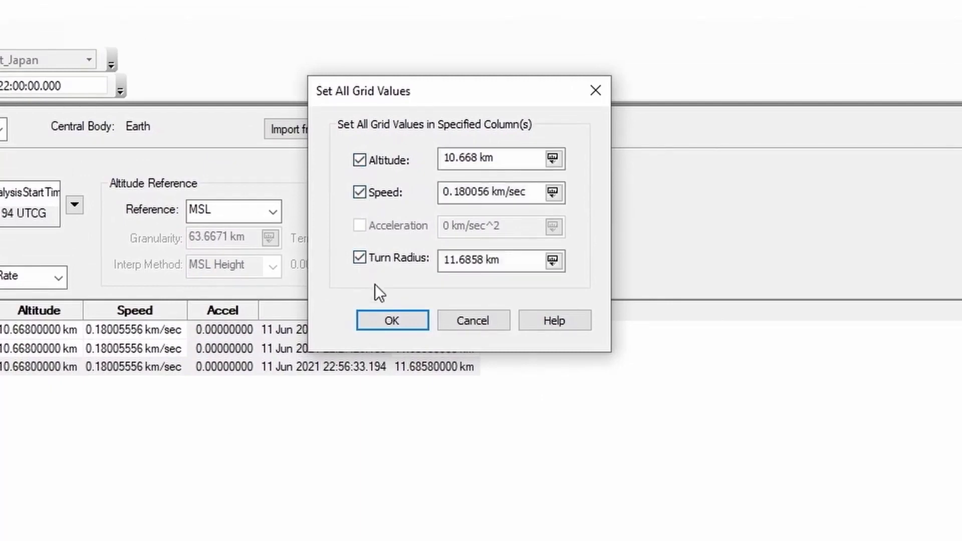
- Set the altitude for all waypoints to 10000 ft and the speed to 200 mi/hr
left_click(518, 159)
left_click_drag(495, 158, 414, 156)
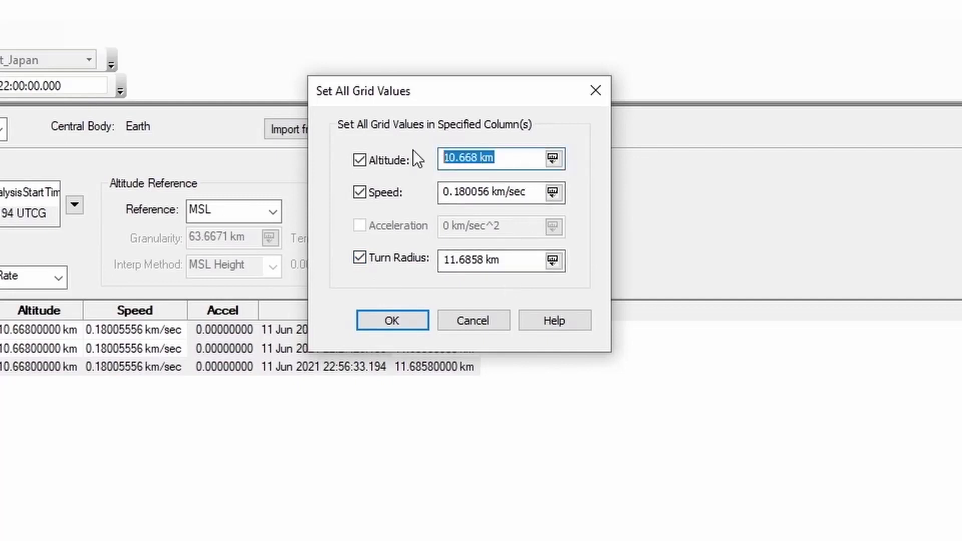
type("10000")
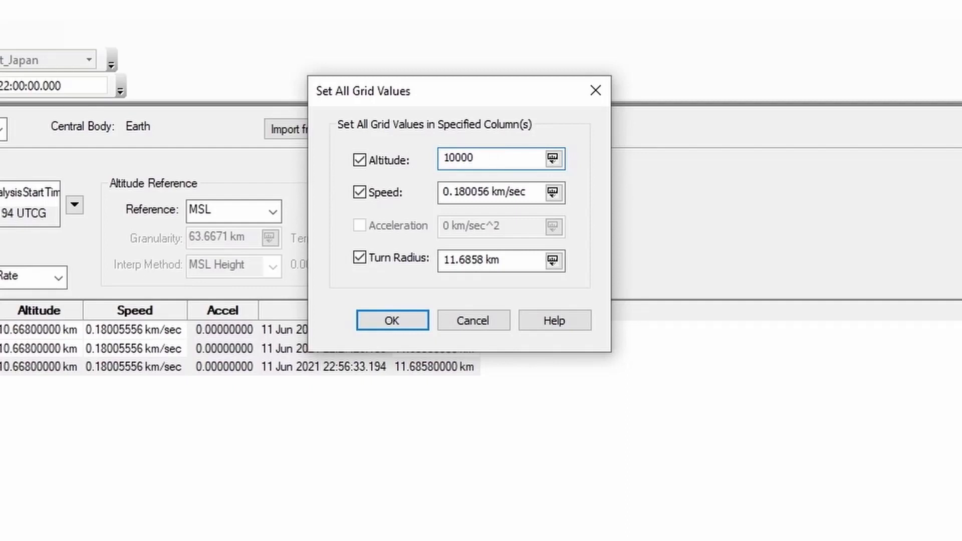
type(" ft")
left_click_drag(530, 192, 416, 187)
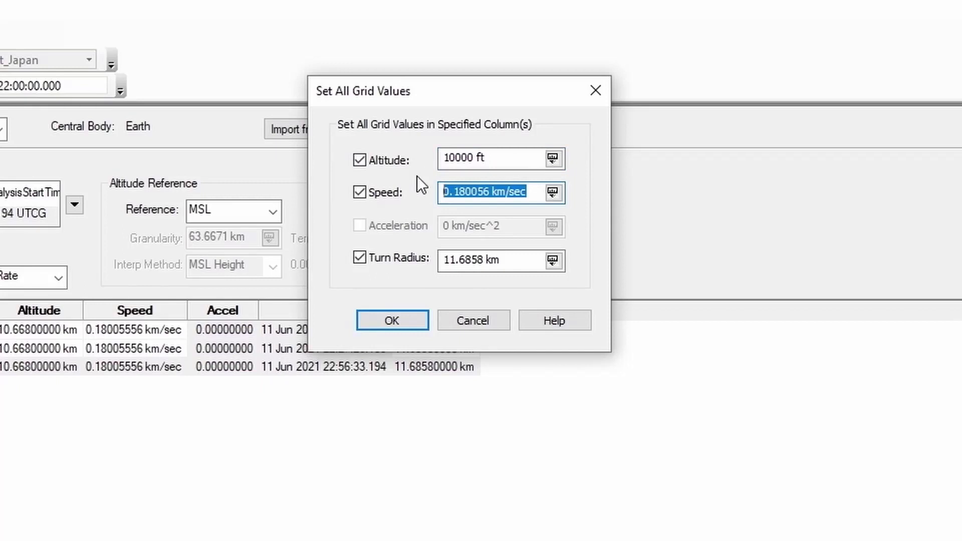
type("200 ")
type("im")
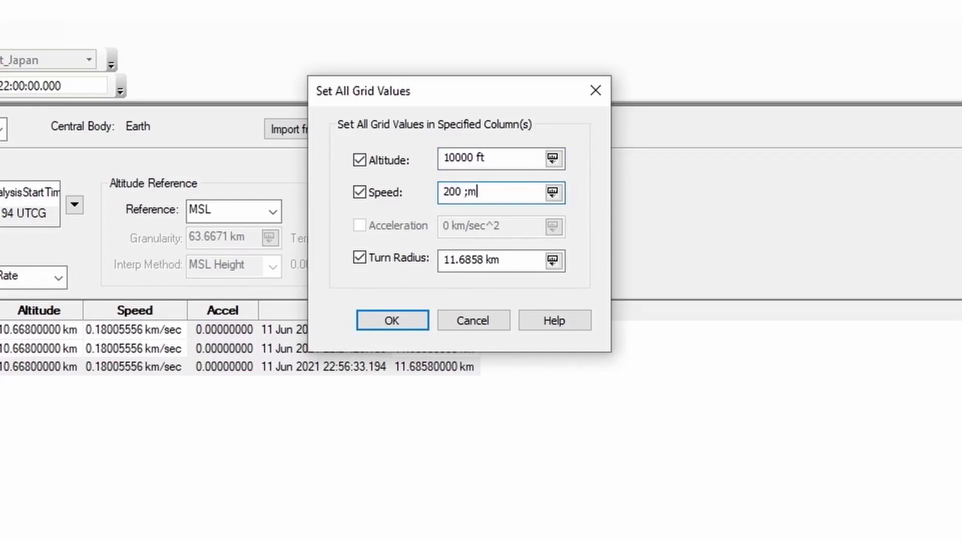
key("BackSpace")
key("BackSpace")
type("mi/hr")
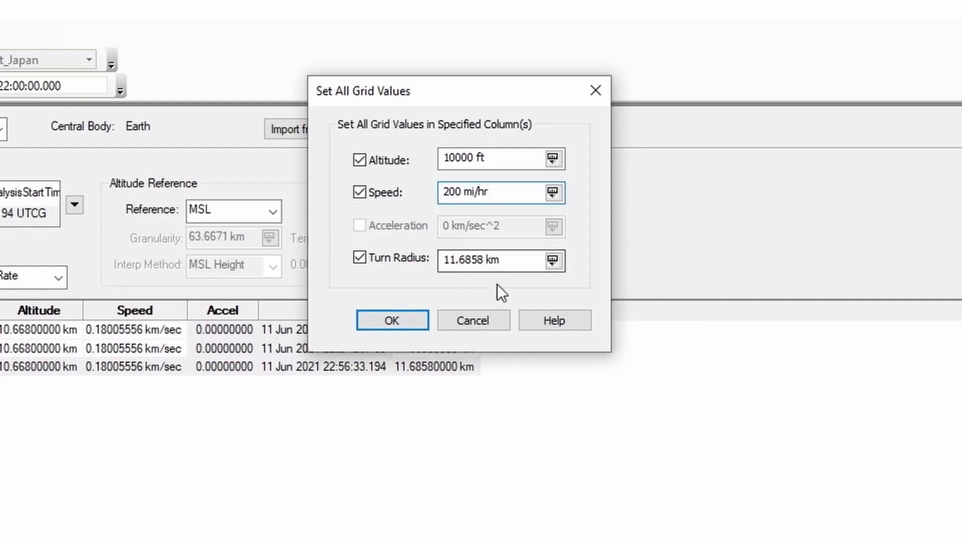
- Set the turn radius for all waypoints to 2 km, apply the route changes and show the route on the 2D map
left_click(501, 257)
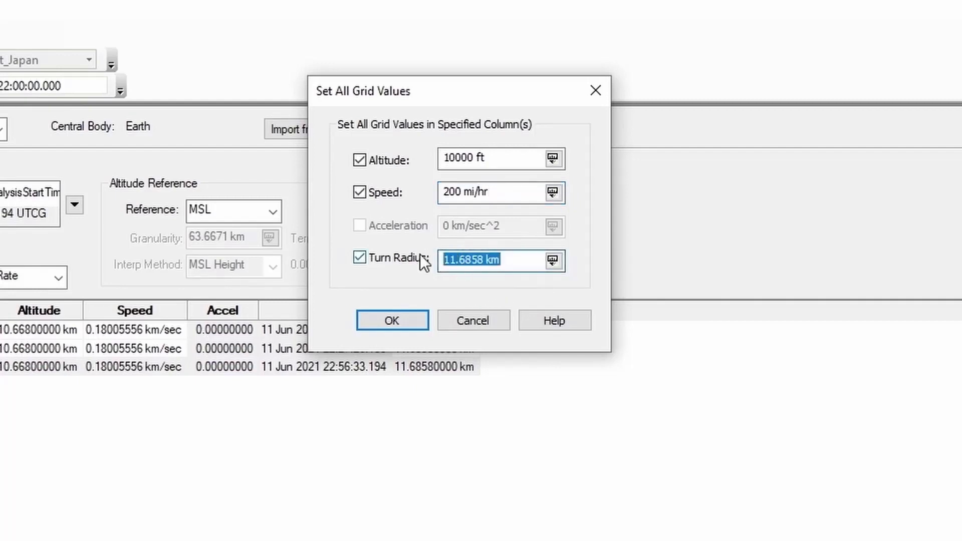
type("2")
key("Tab")
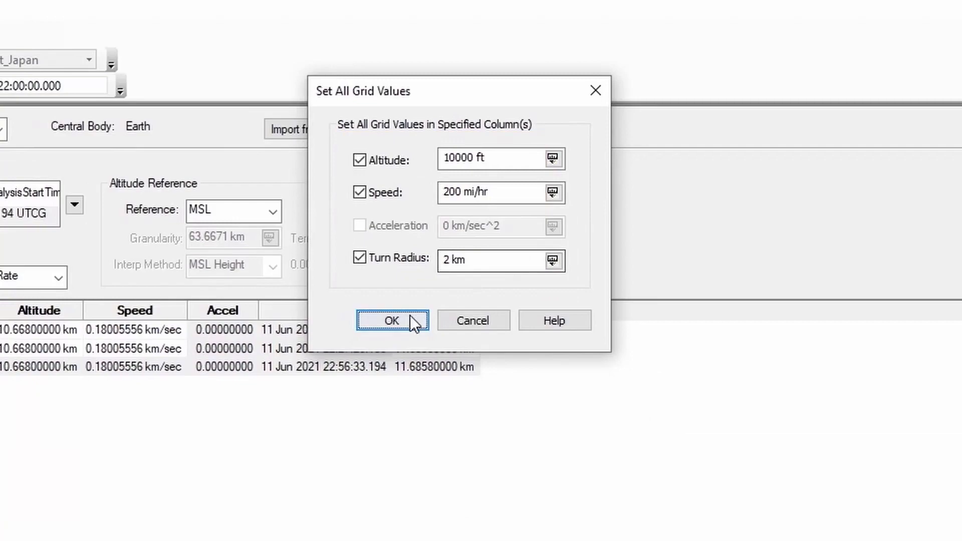
left_click(270, 496)
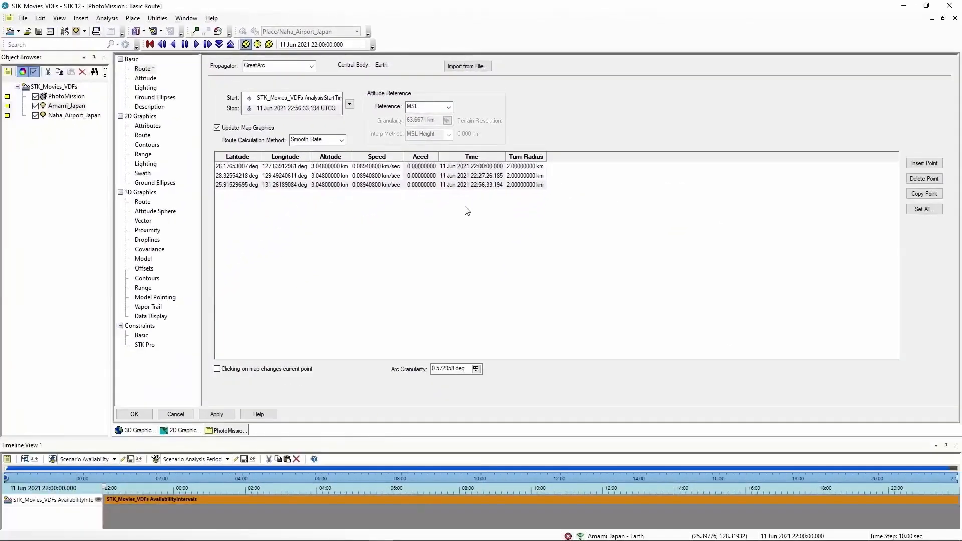
left_click(231, 412)
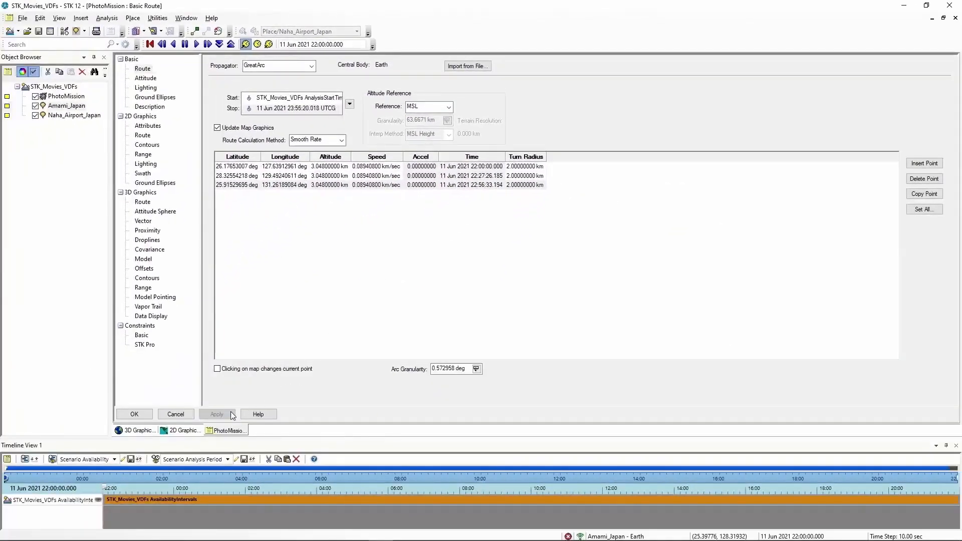
left_click(183, 431)
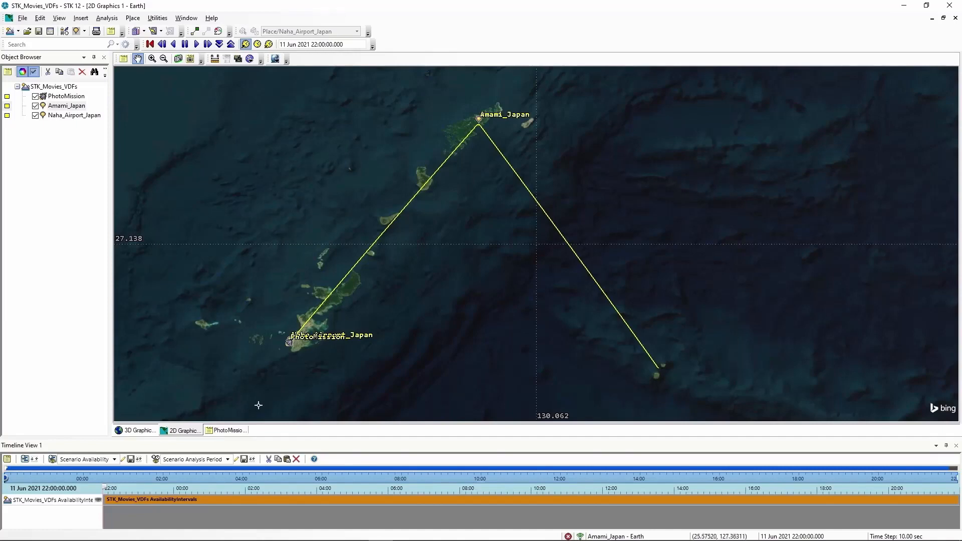
- Set PhotoMission's basic attitude type to Coordinated Turn and apply the change
left_click(233, 432)
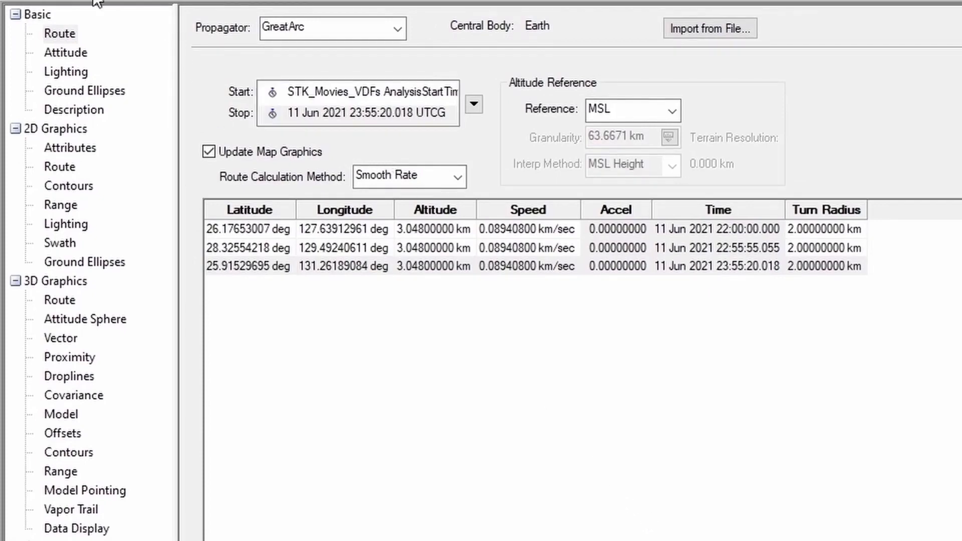
left_click(68, 55)
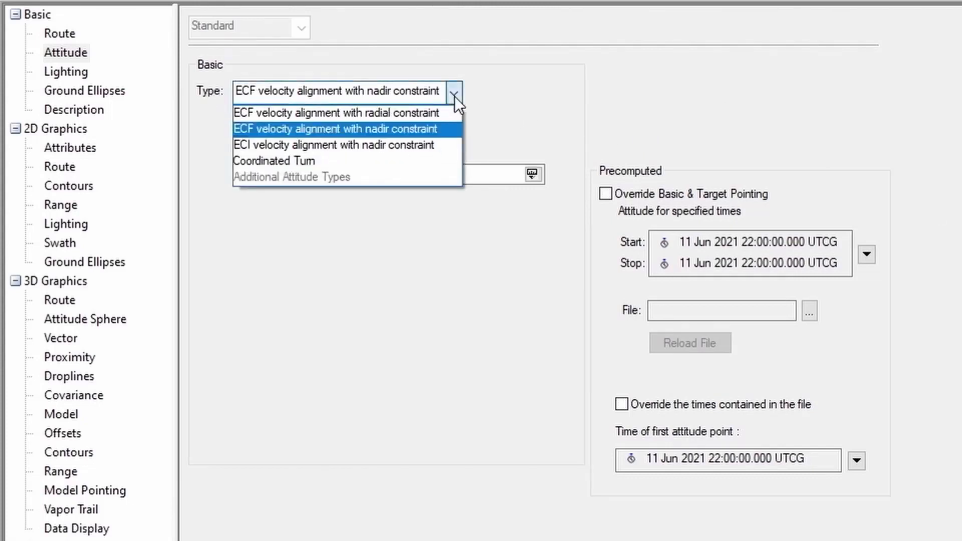
left_click(310, 160)
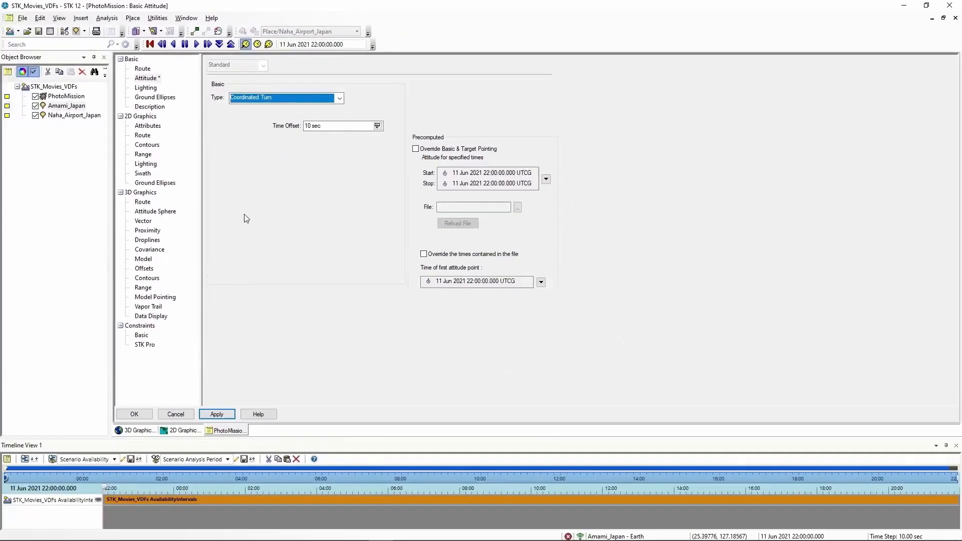
left_click(224, 415)
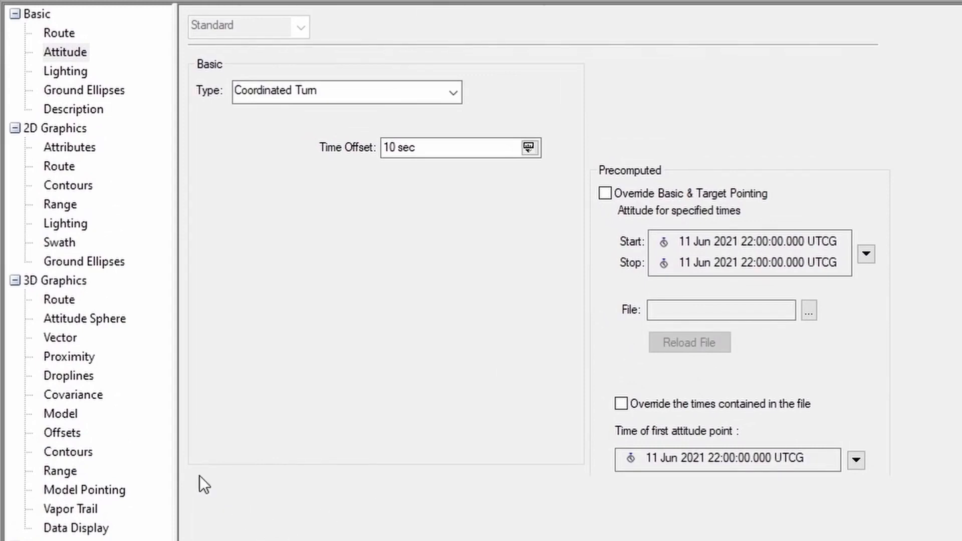
- Replace PhotoMission's 3D model file with commuter.mdl from the Air folder and apply the change
left_click(61, 413)
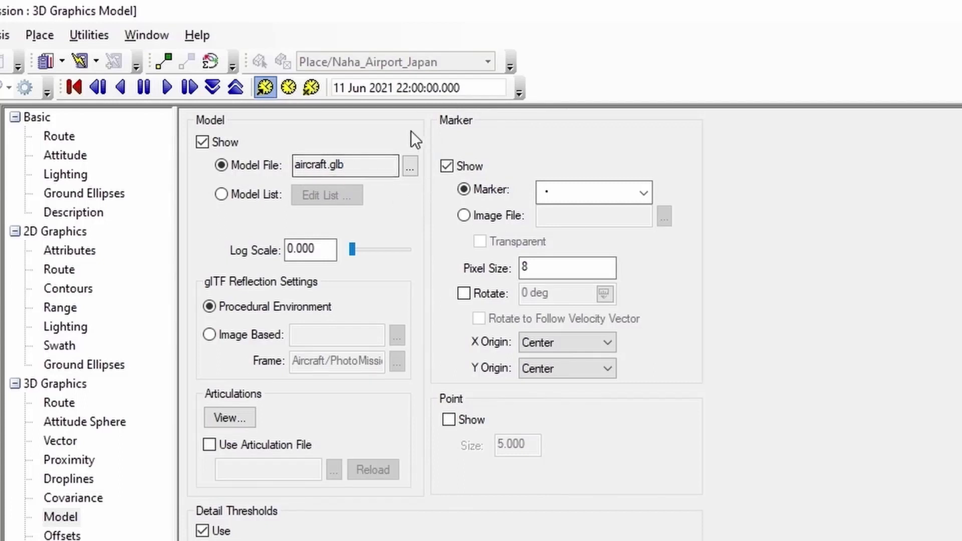
left_click(410, 167)
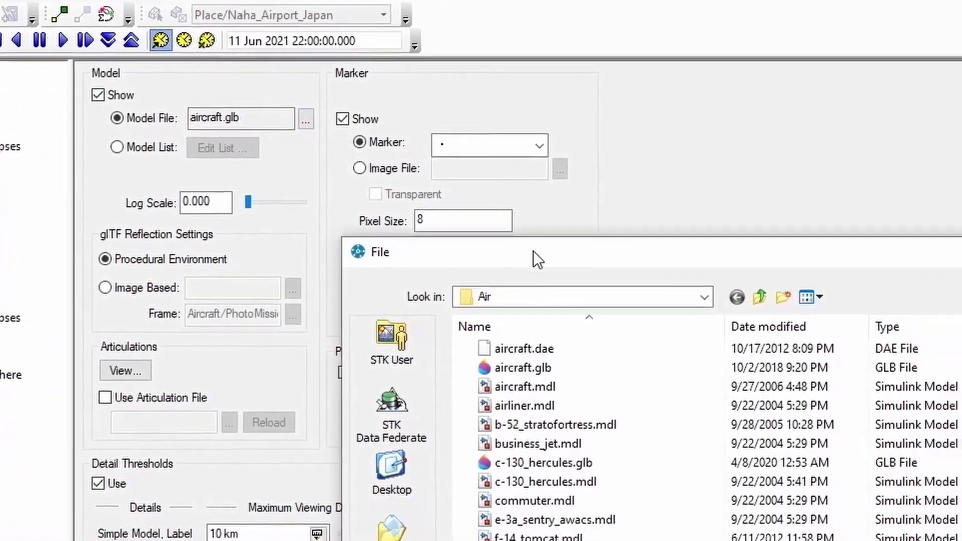
left_click_drag(618, 303, 470, 113)
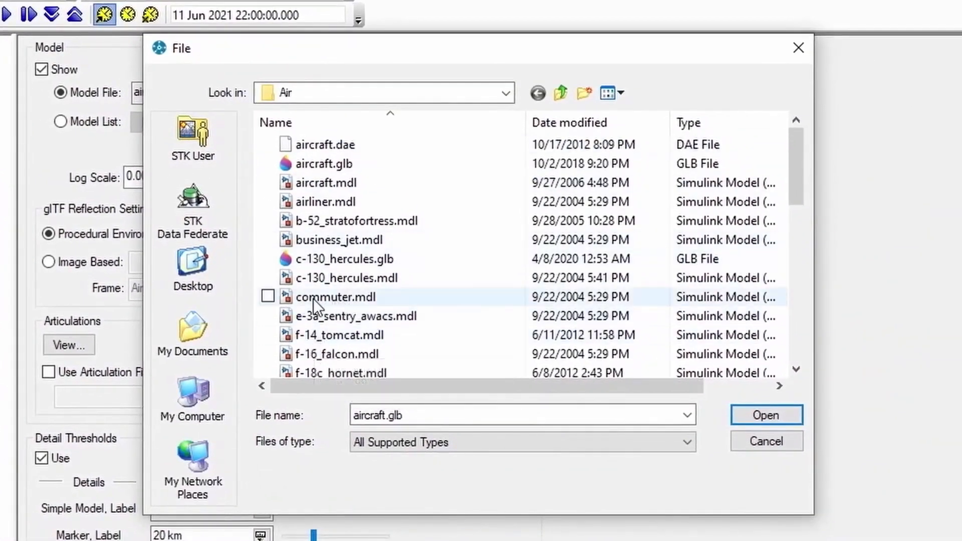
left_click(331, 297)
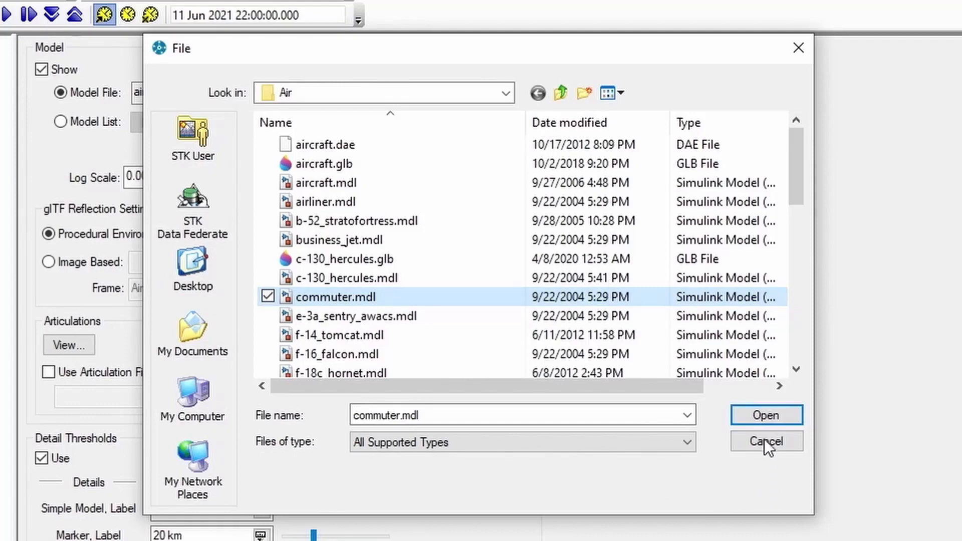
left_click(757, 415)
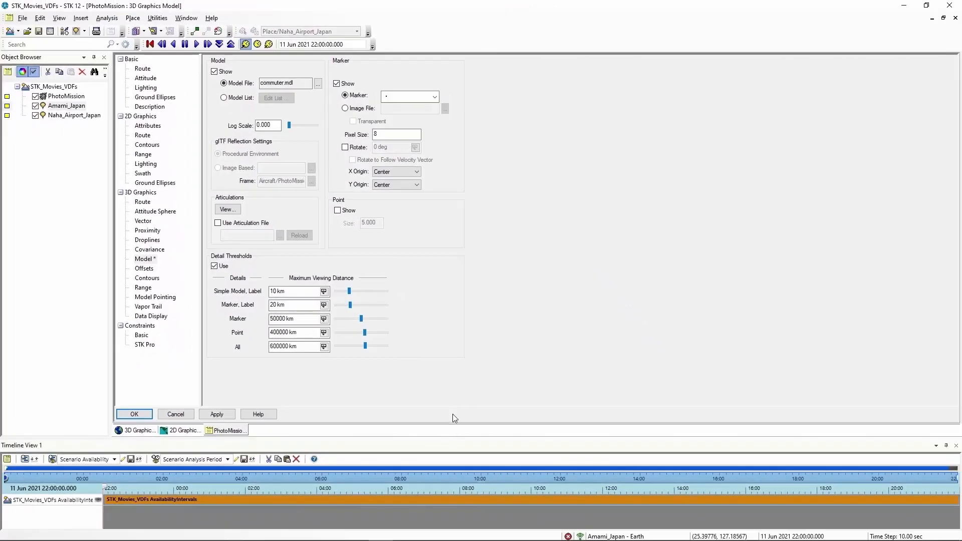
left_click(223, 416)
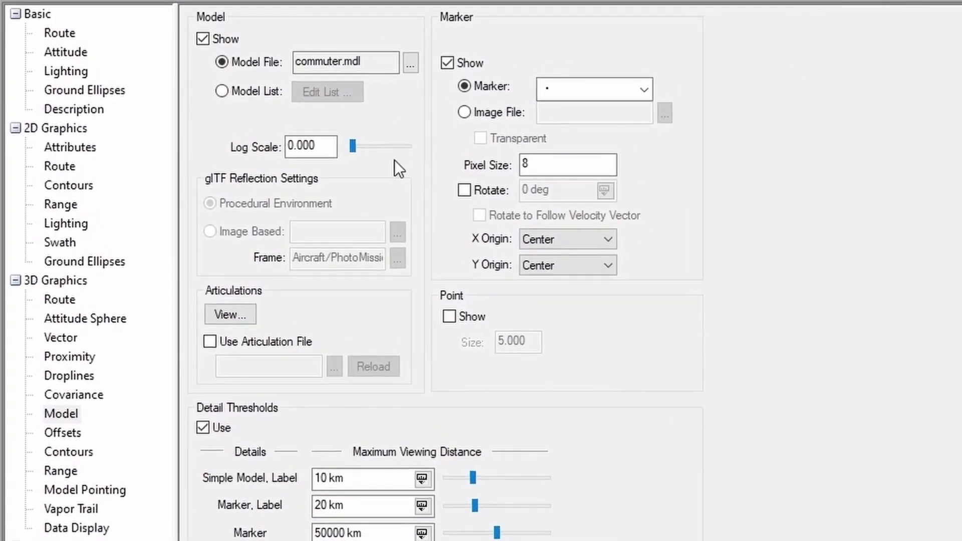
- Stop PhotoMission's 2D graphics inheriting from the scenario, turn off Show Label, Show Route and Show Route Marker, and apply
left_click(76, 149)
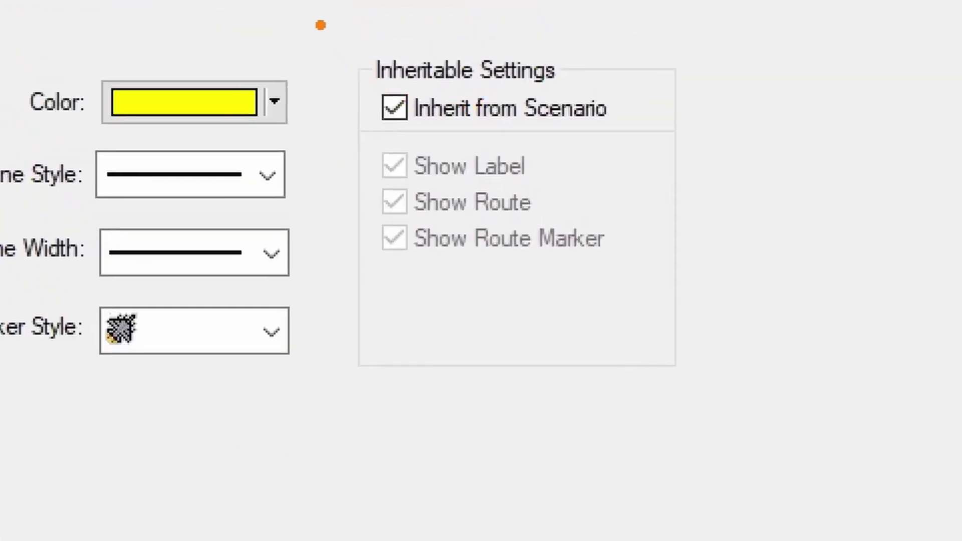
left_click_drag(321, 25, 737, 399, "ctrl")
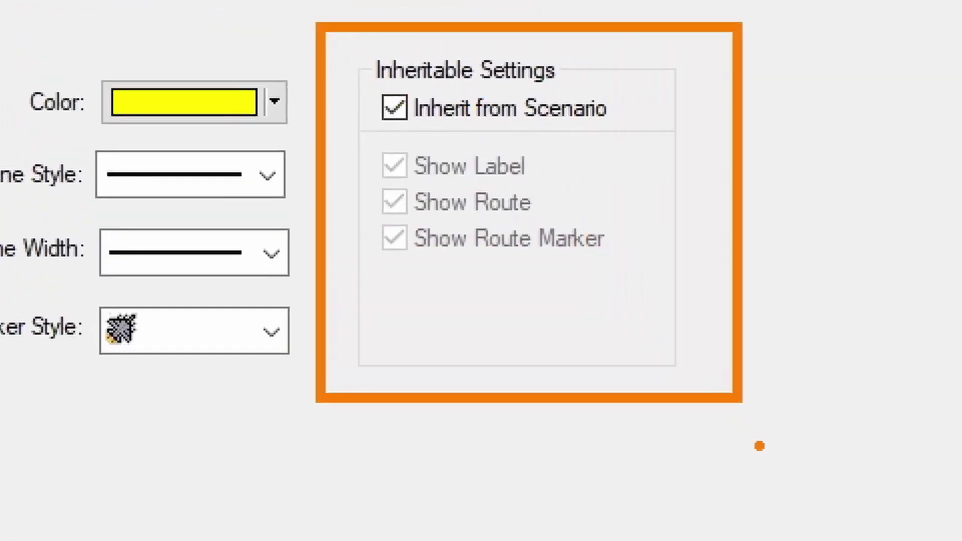
mouse_move(350, 87)
left_mouse_down("ctrl")
mouse_move(366, 99)
mouse_move(520, 131)
mouse_move(656, 136)
left_mouse_up("ctrl")
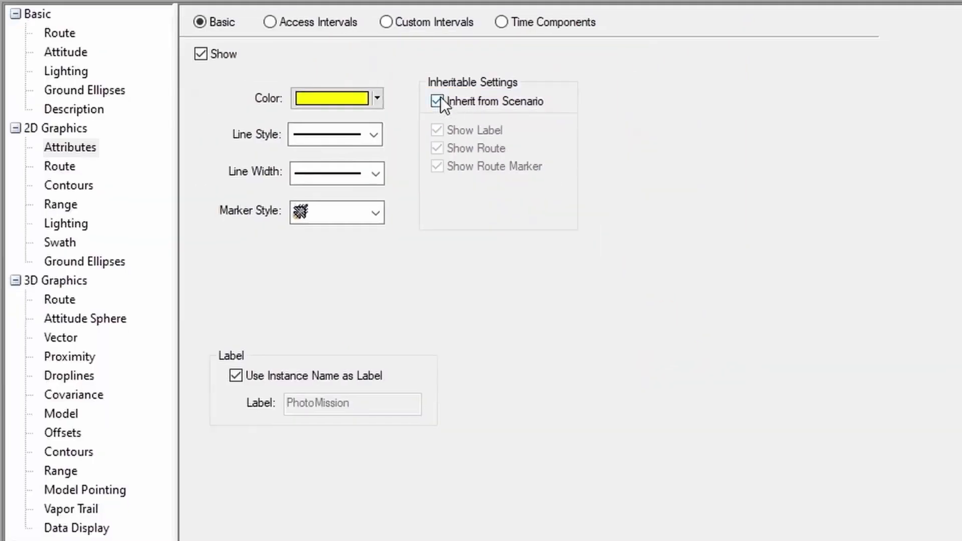
left_click(441, 99)
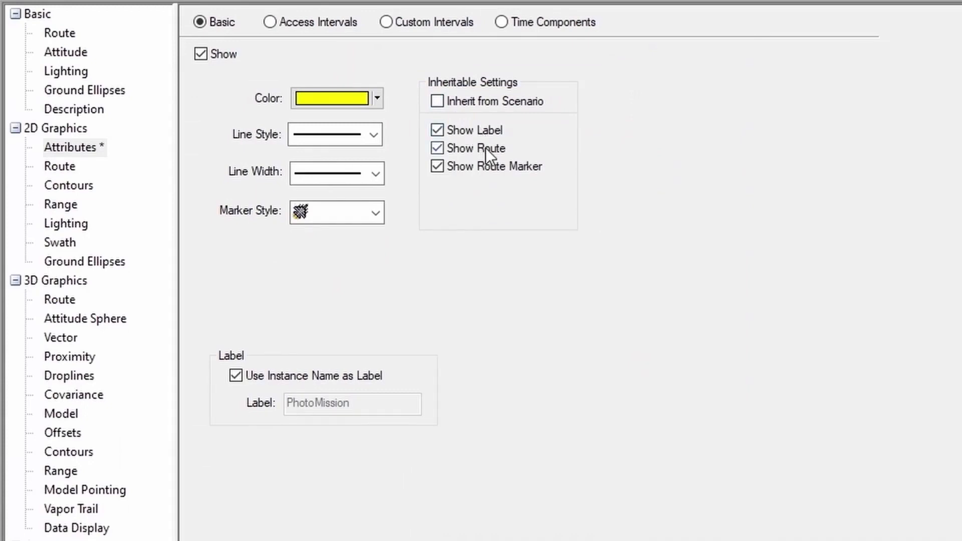
left_click(437, 131)
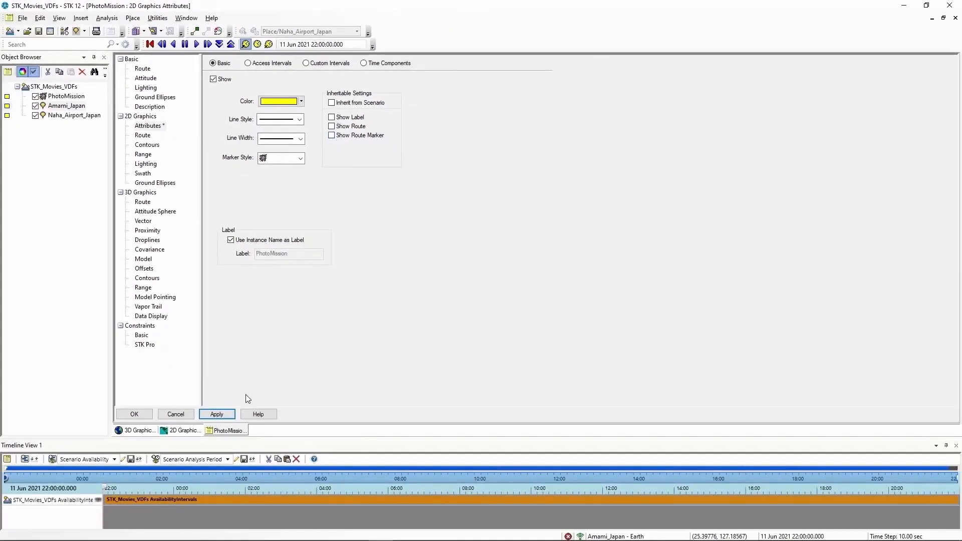
left_click(229, 415)
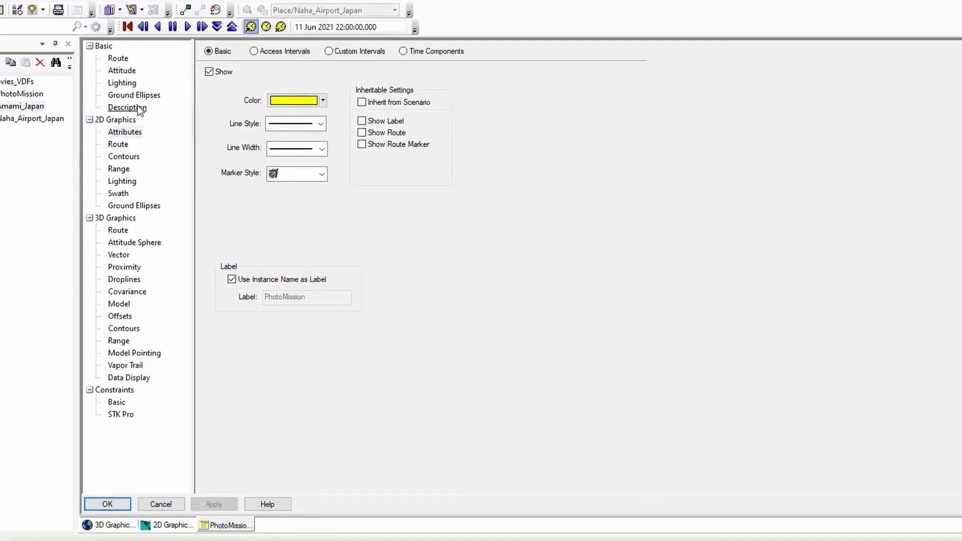
- Copy the second waypoint's time, 11 Jun 2021 22:55:55.055, into the current scenario time and switch to X Real-time animation mode, closing PhotoMission's properties
left_click(87, 47)
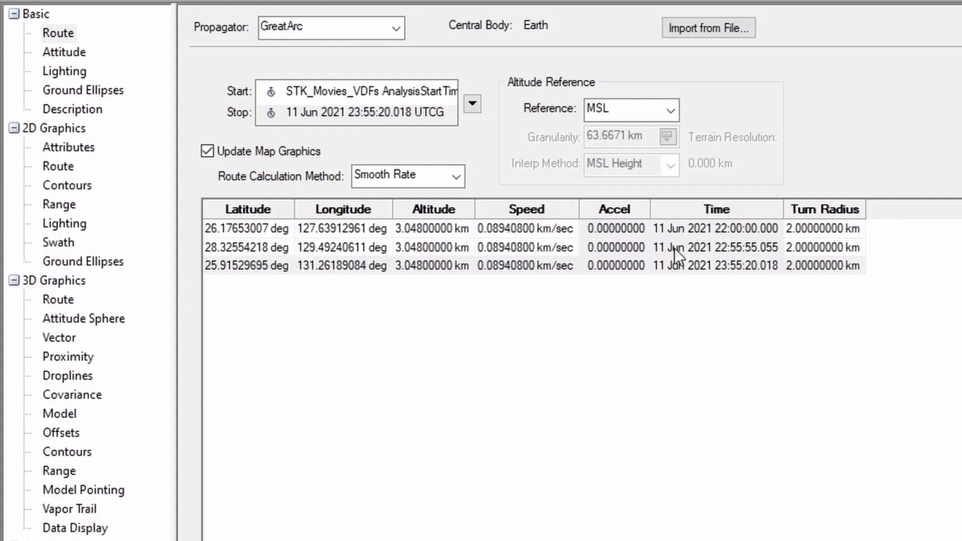
left_click(707, 247)
left_click(707, 247)
key("ctrl+c")
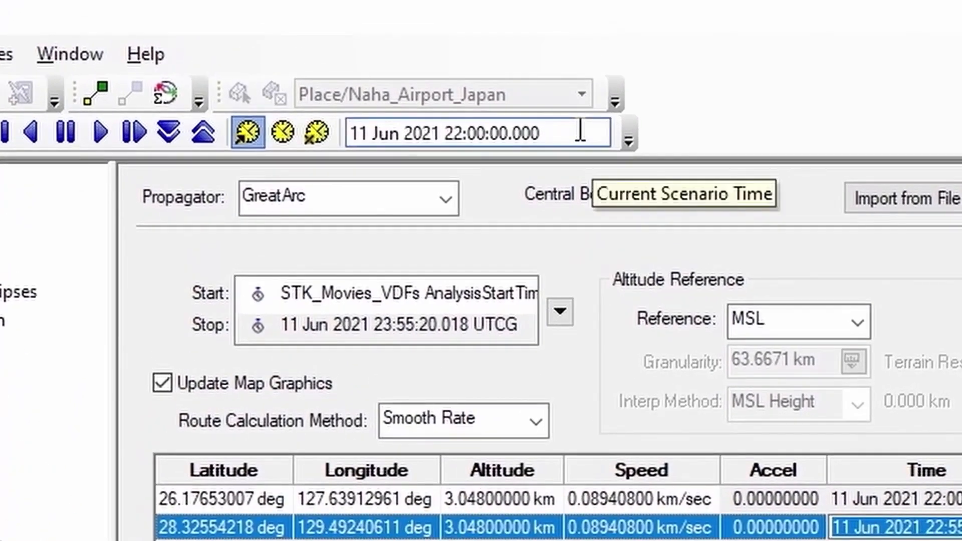
left_click(580, 131)
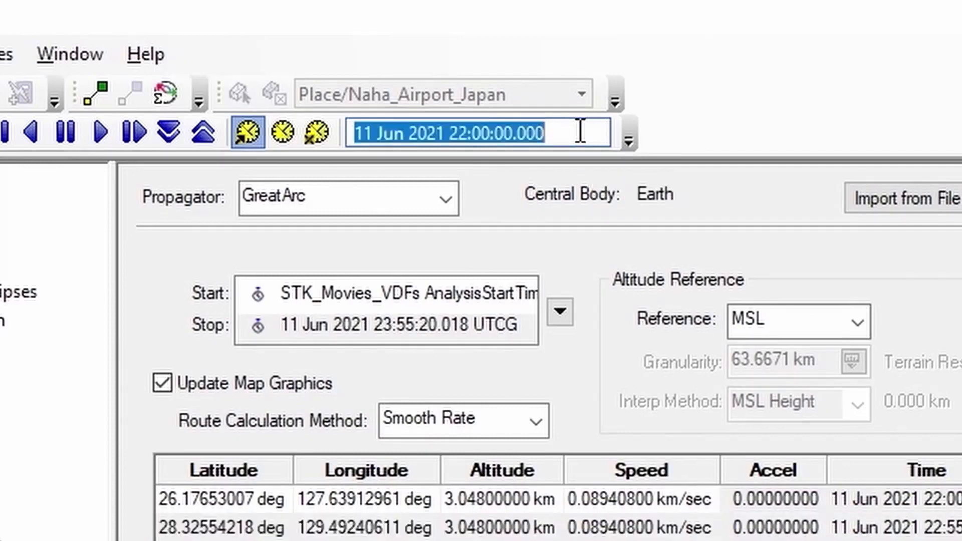
key("ctrl+v")
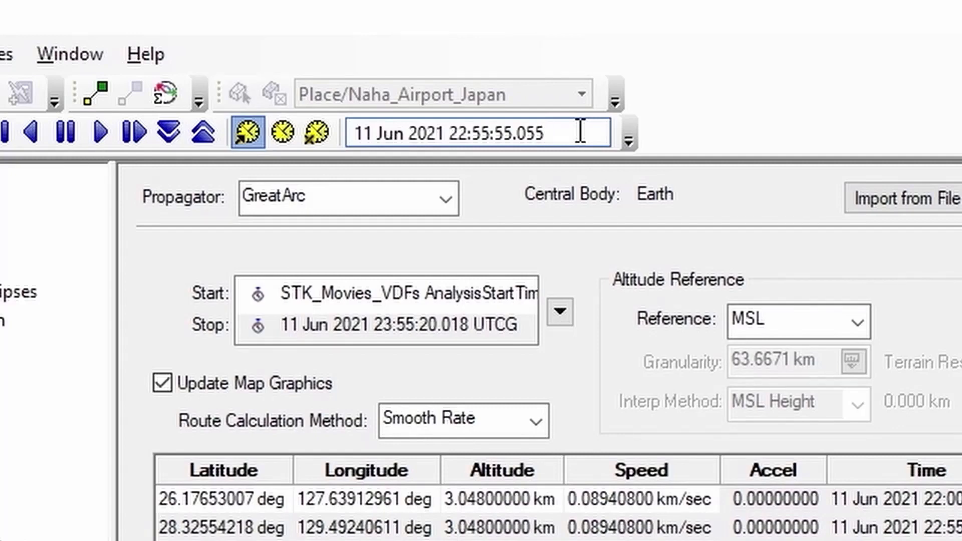
key("Return")
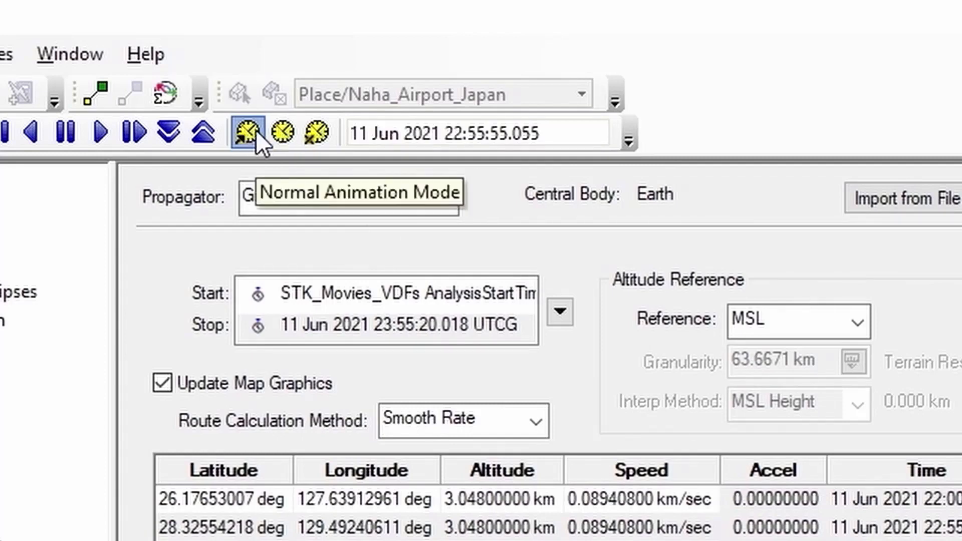
left_click(318, 132)
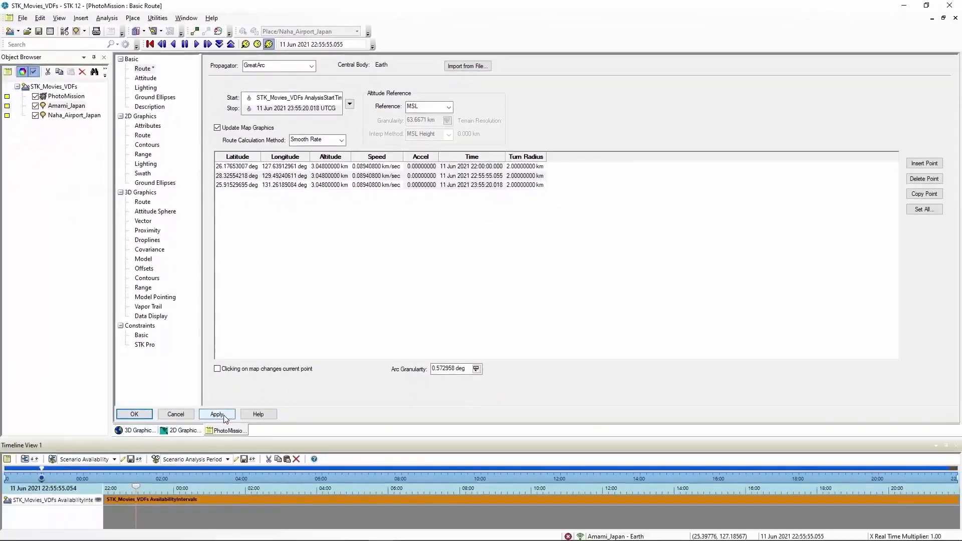
left_click(134, 414)
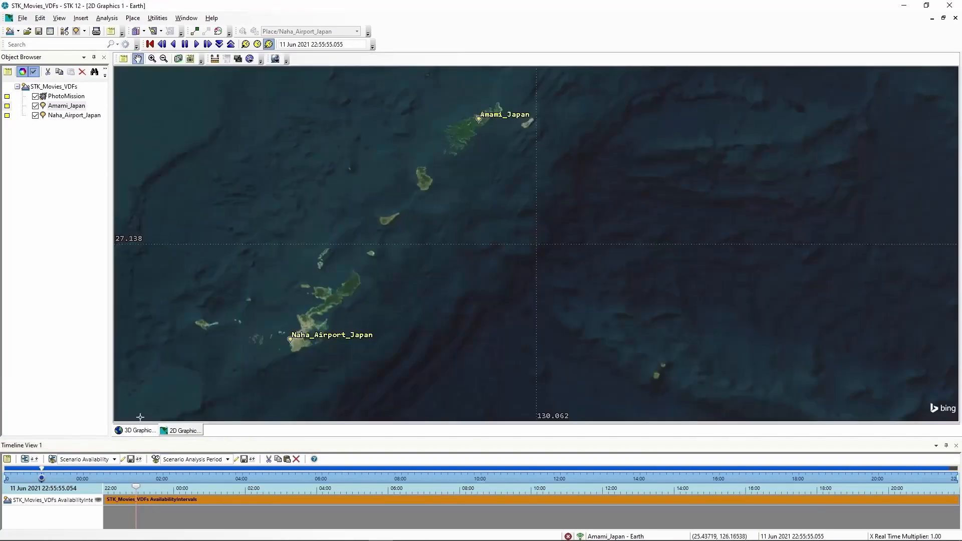
- Zoom the 3D view to PhotoMission and frame the aircraft from above with Amami_Japan and the coastline behind it
left_click(140, 431)
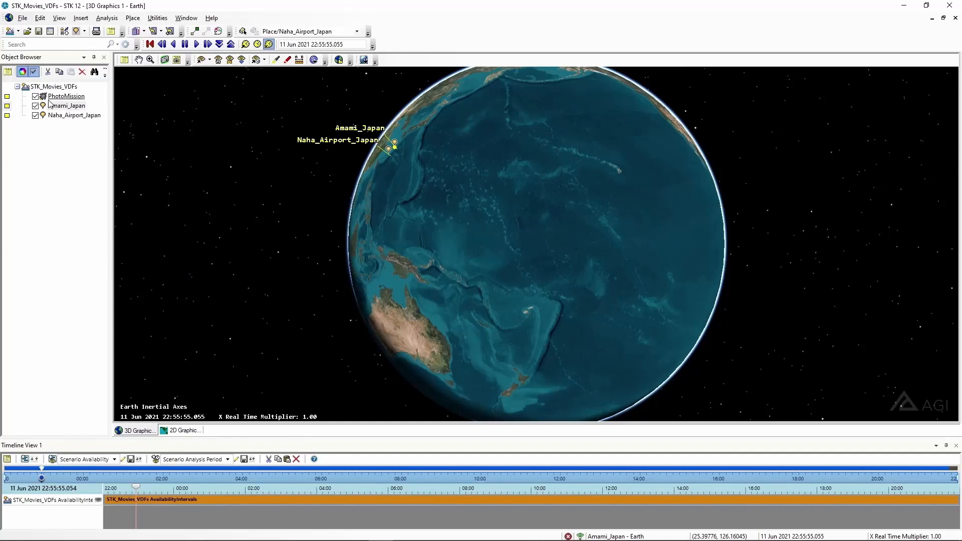
right_click(76, 98)
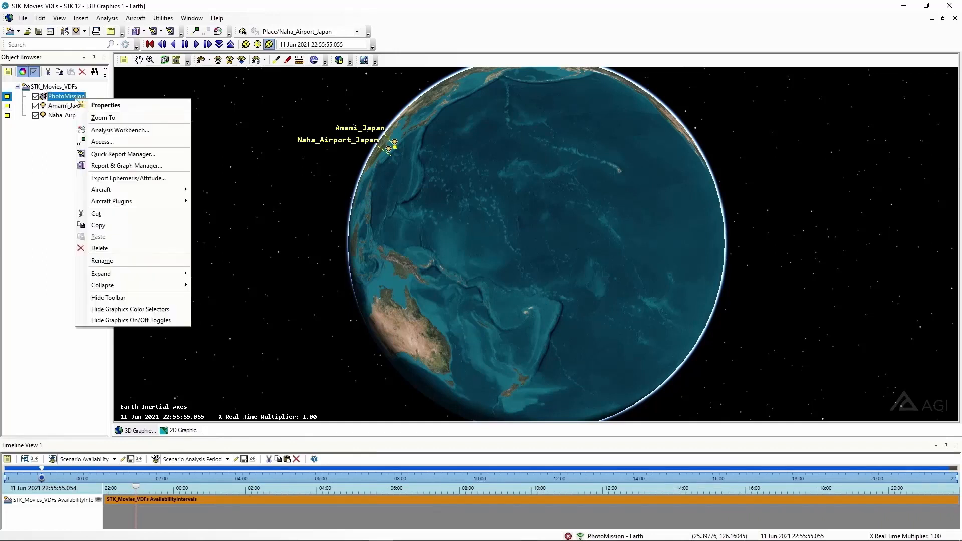
left_click(94, 118)
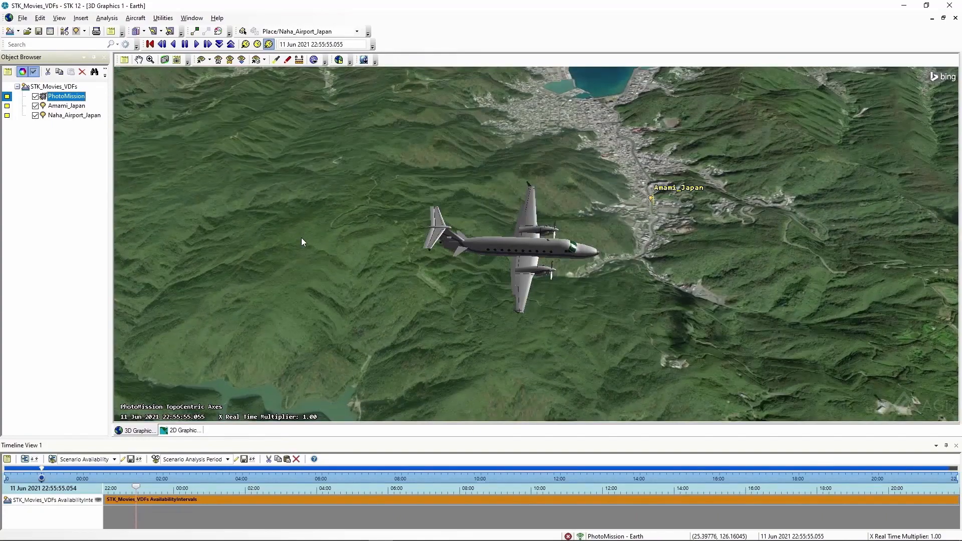
left_click_drag(433, 333, 439, 316)
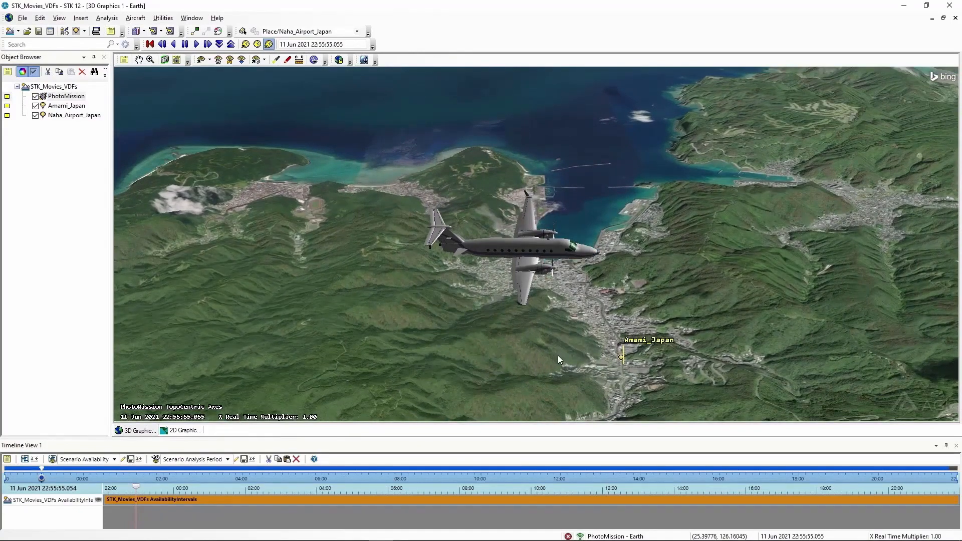
mouse_move(557, 356)
right_mouse_down()
mouse_move(554, 337)
mouse_move(551, 368)
right_mouse_up()
left_click_drag(555, 365, 575, 361)
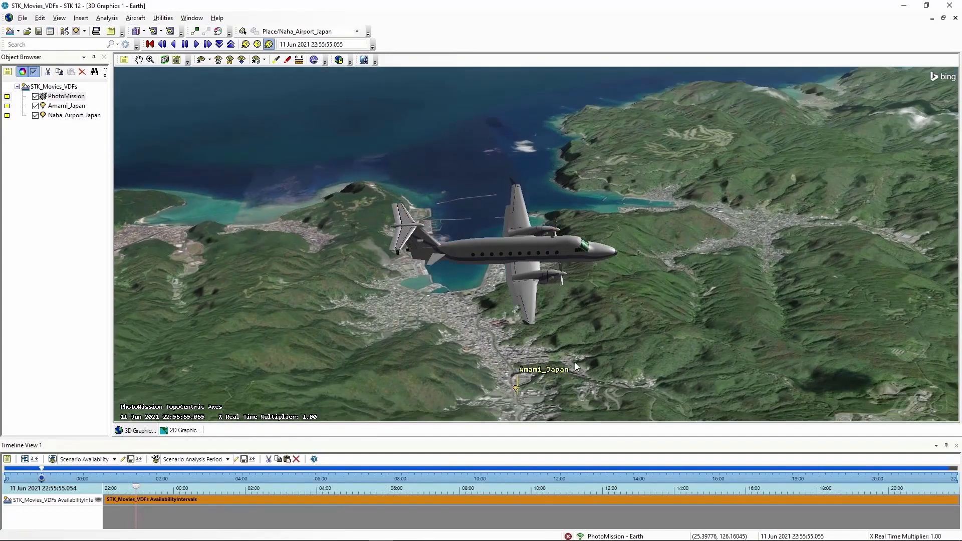
right_click_drag(613, 372, 612, 351)
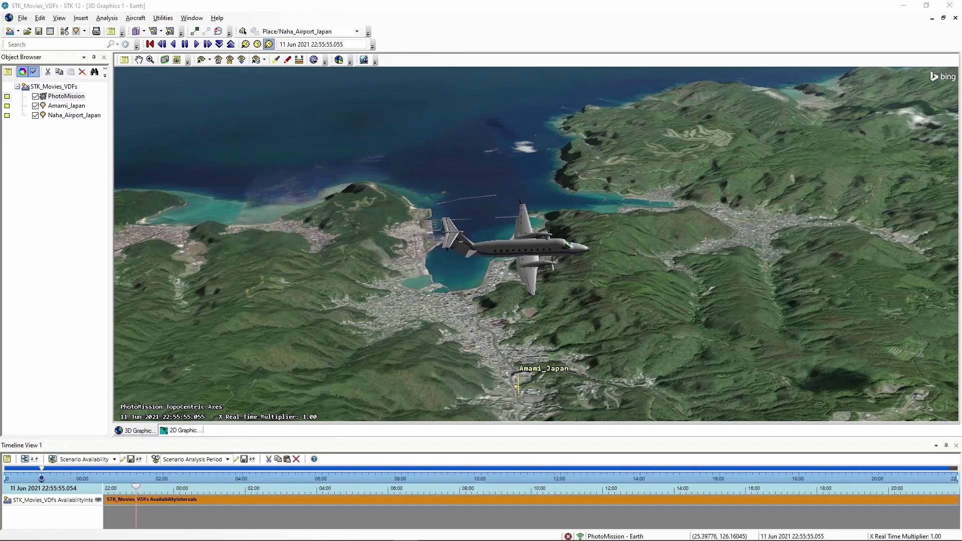
left_click(700, 343)
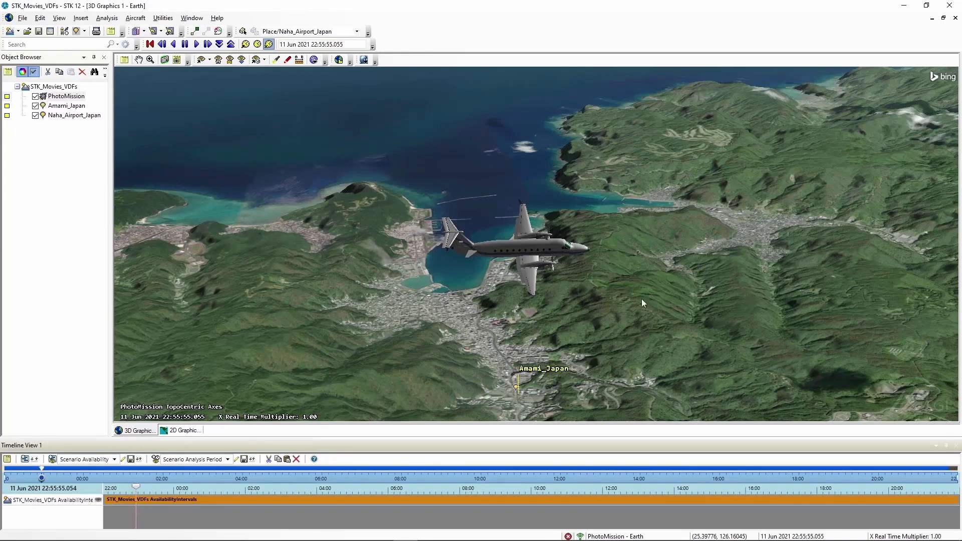
- Show the LLA Position data display for PhotoMission in the 3D window and save its properties
right_click(62, 100)
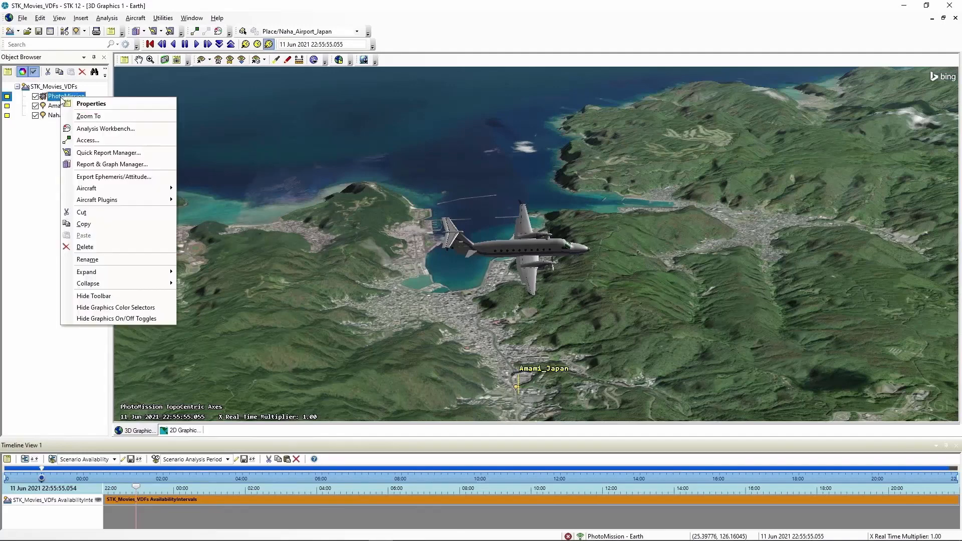
left_click(83, 105)
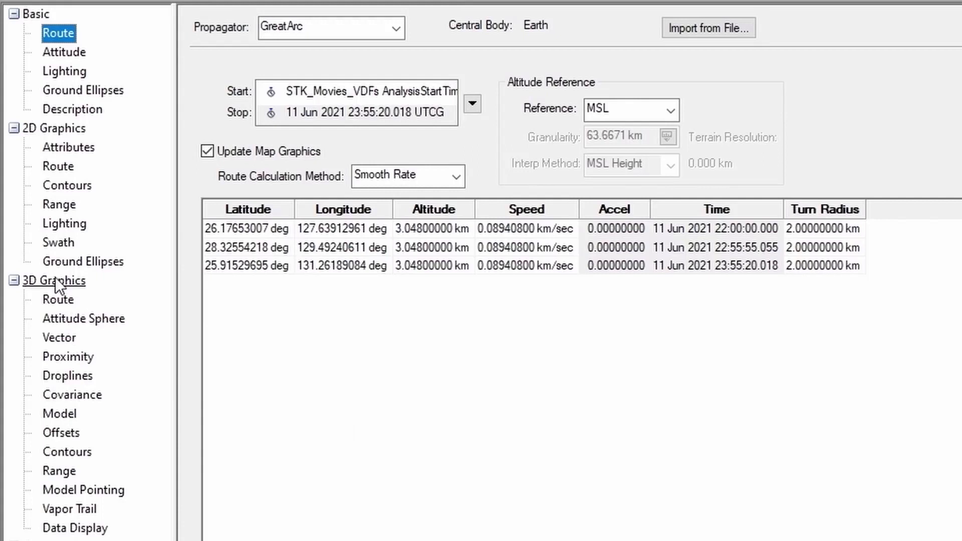
left_click(65, 529)
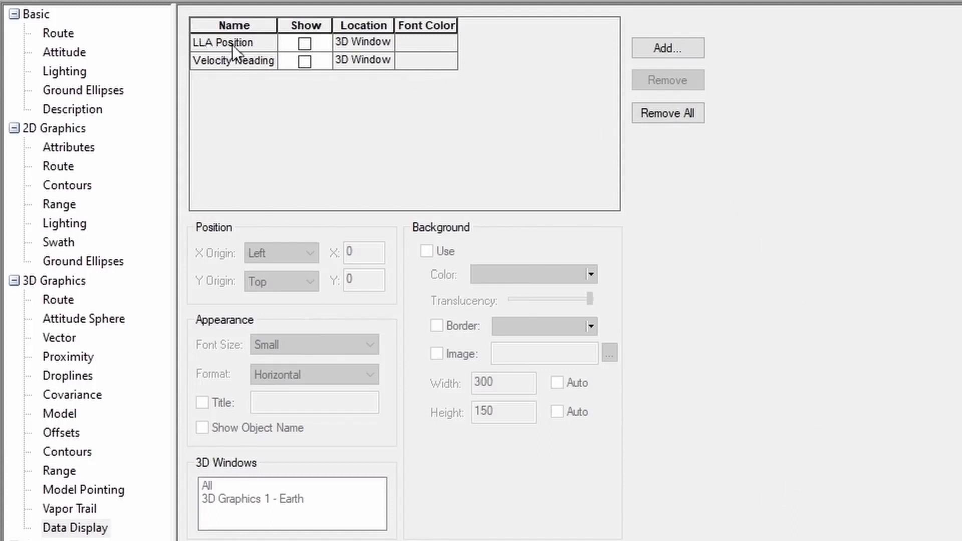
left_click(304, 43)
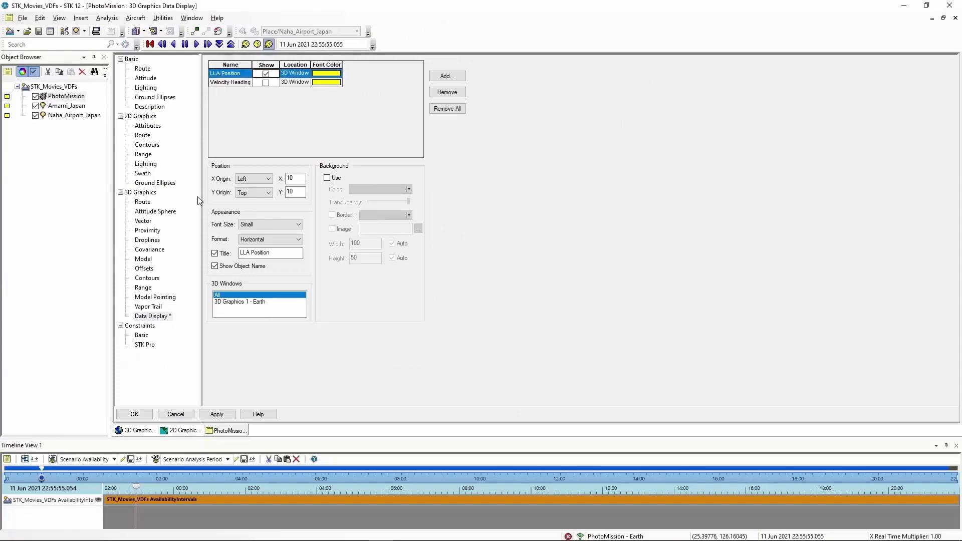
left_click(149, 416)
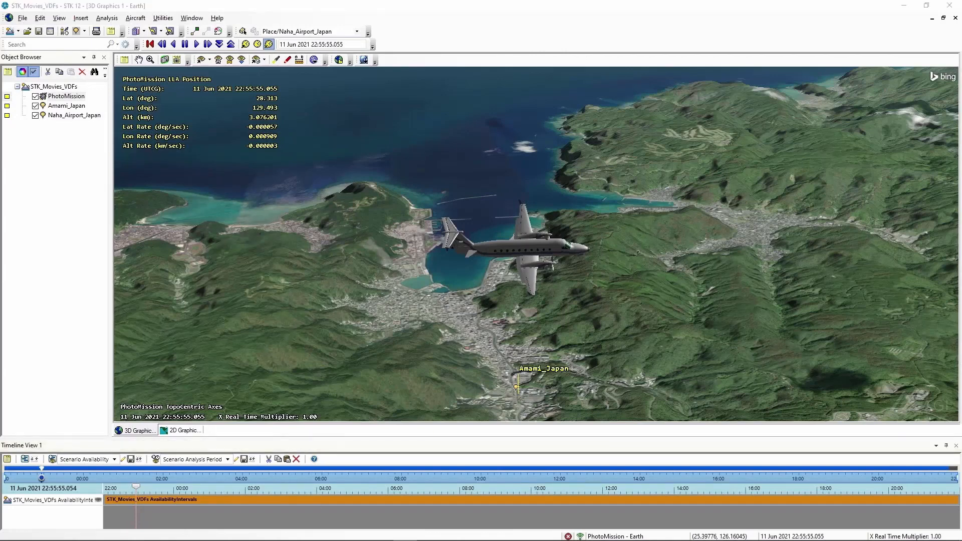
- Restore the maximized graphics windows to normal size so the 3D and 2D views sit side by side
left_click(921, 302)
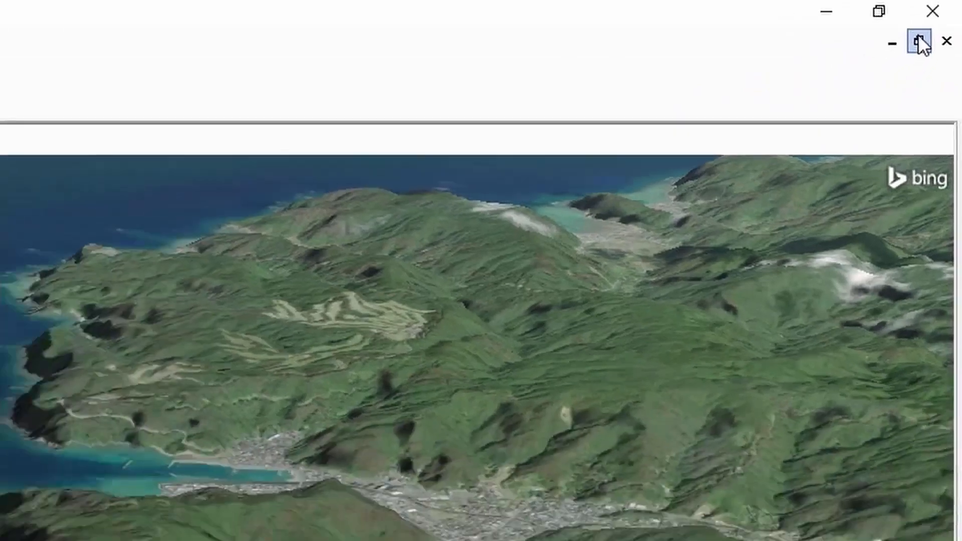
left_click(852, 106)
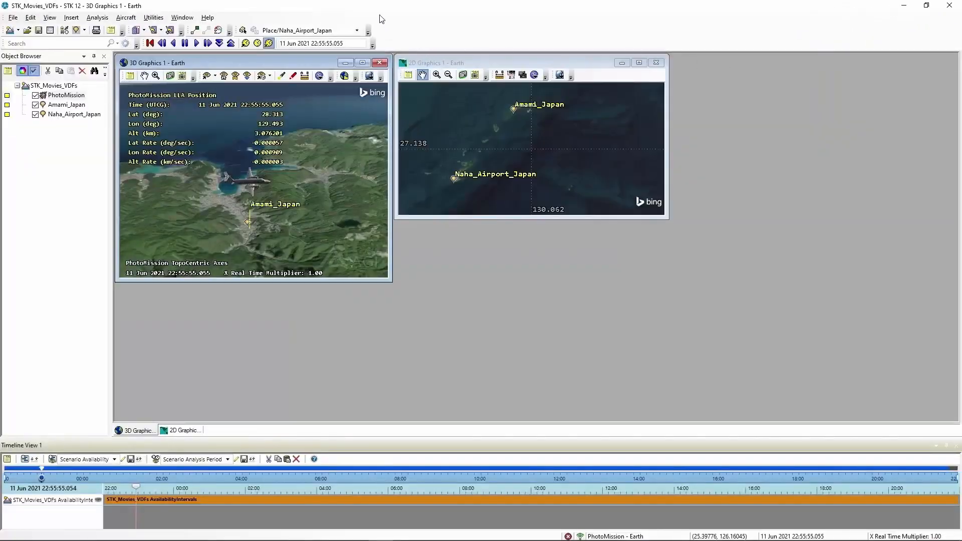
mouse_move(270, 61)
left_mouse_down()
mouse_move(608, 101)
mouse_move(478, 73)
mouse_move(573, 61)
mouse_move(369, 57)
mouse_move(272, 67)
left_mouse_up()
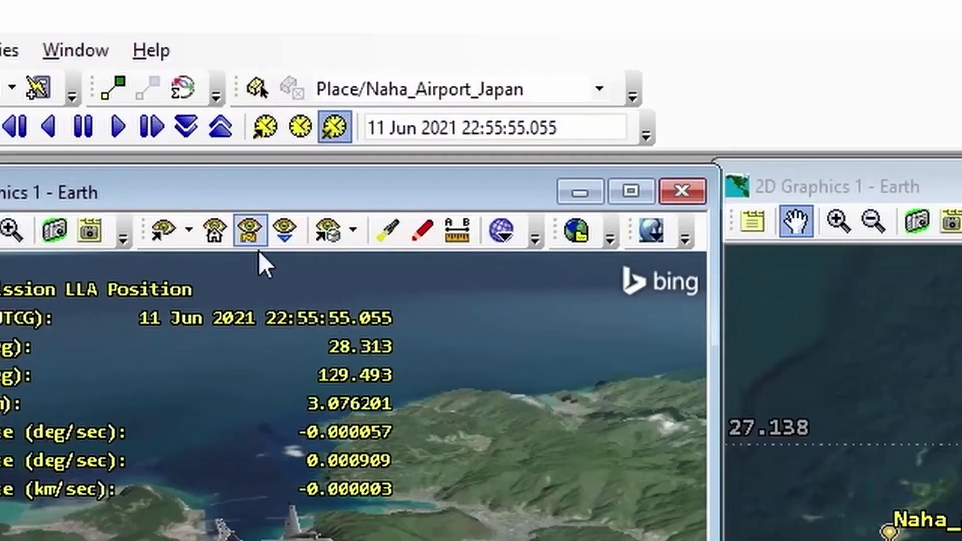
- Set the current scenario time to 11 Jun 2021 22:55:45
left_click(524, 131)
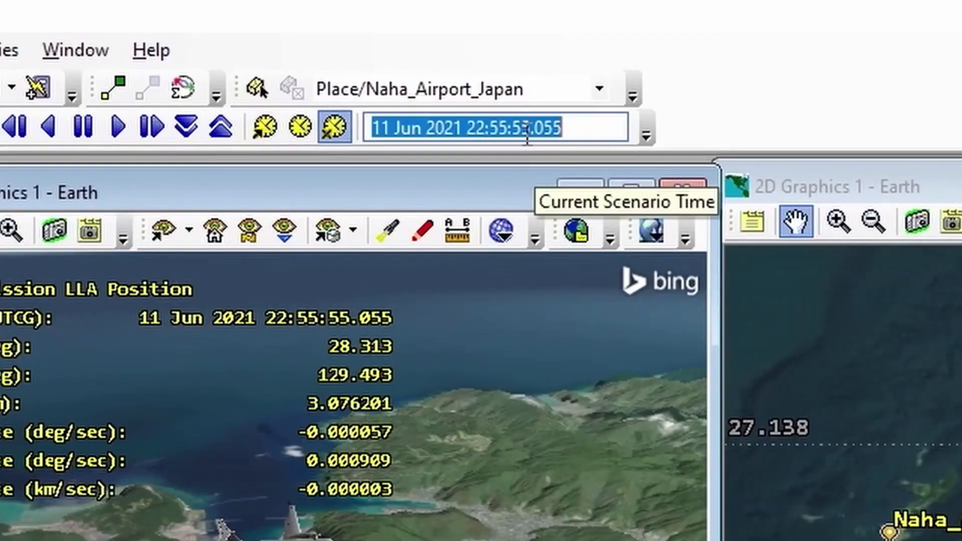
left_click(559, 125)
left_click_drag(559, 123, 521, 173)
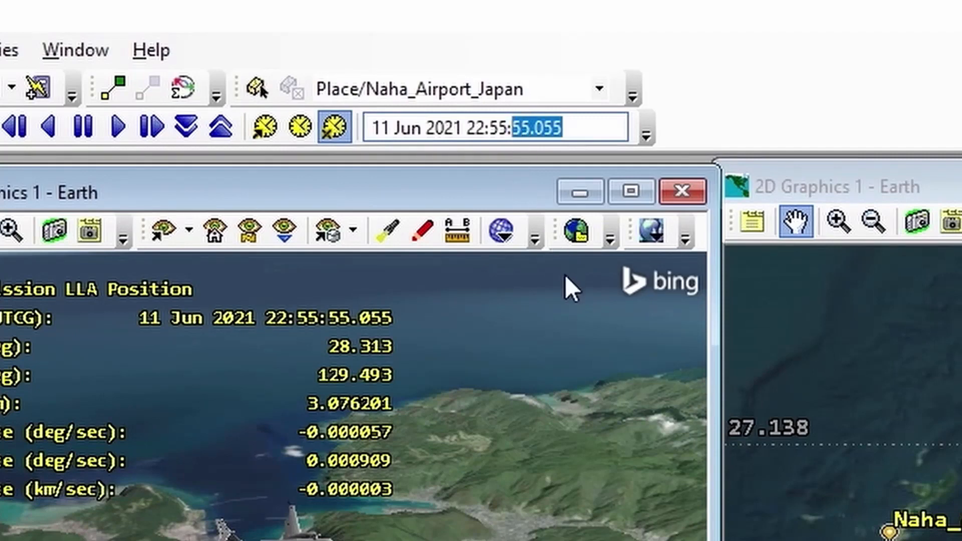
type("45")
key("Return")
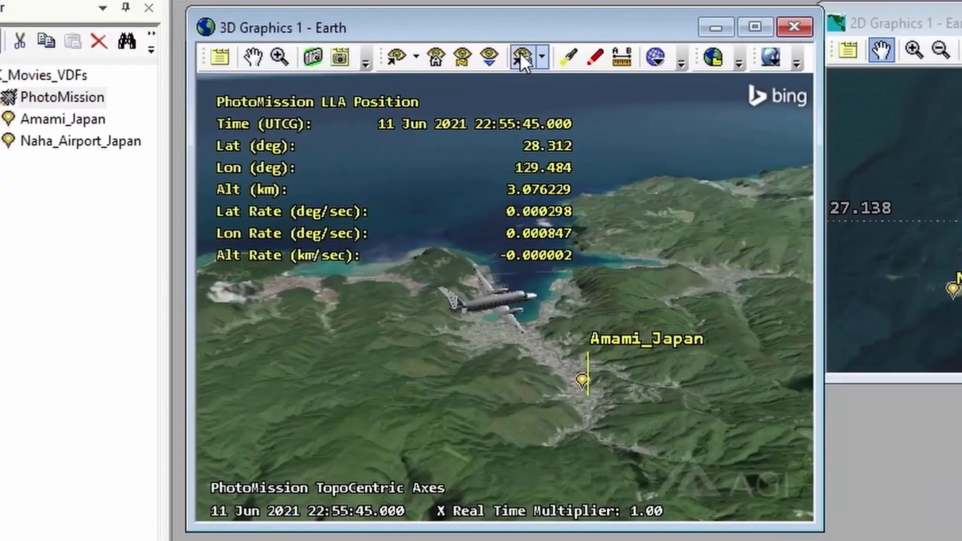
- Store the current 3D view as a new stored view named Aircraft
left_click(521, 56)
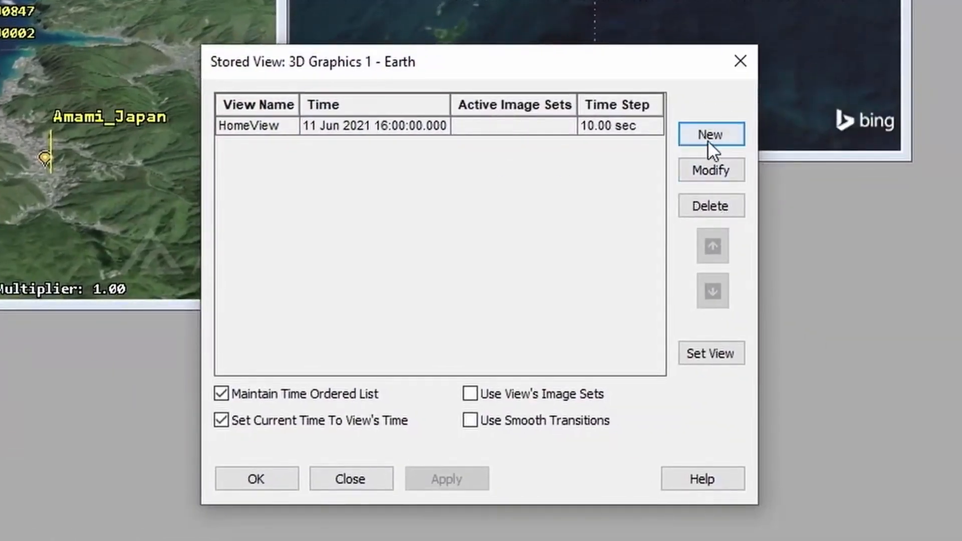
left_click(719, 136)
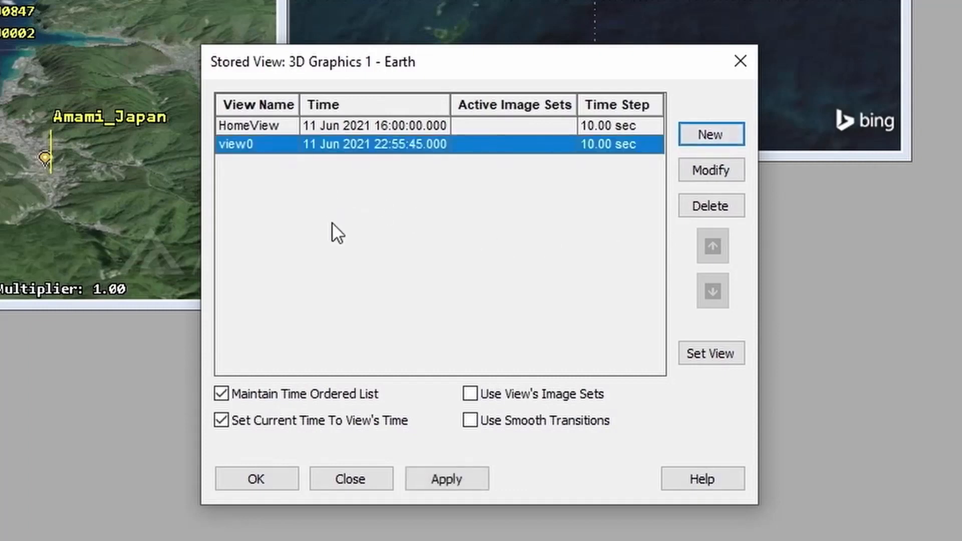
double_click(246, 143)
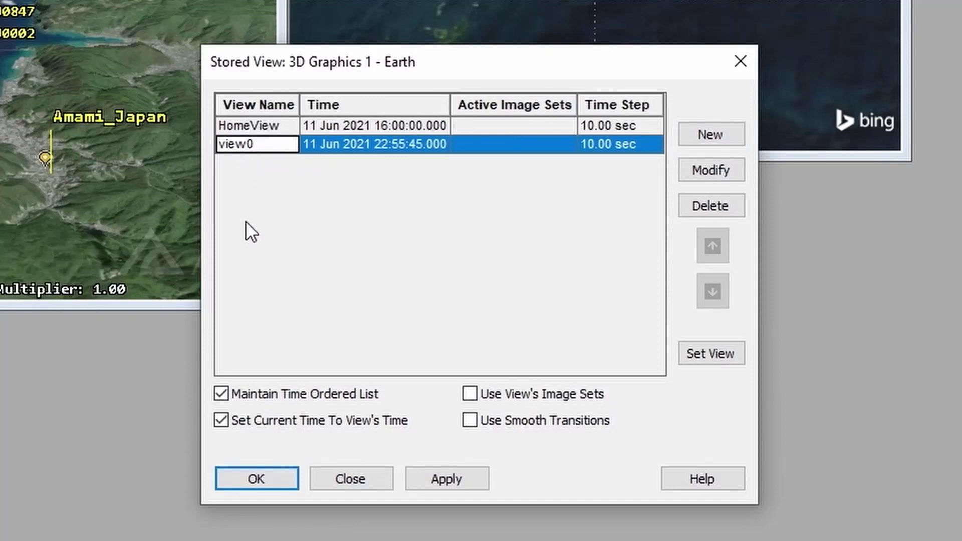
type("Ai")
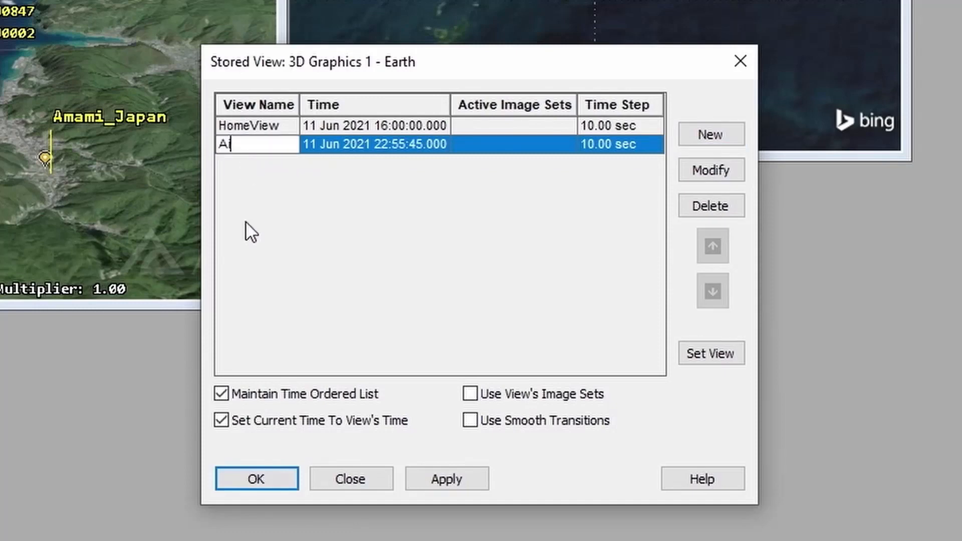
type("rcraft")
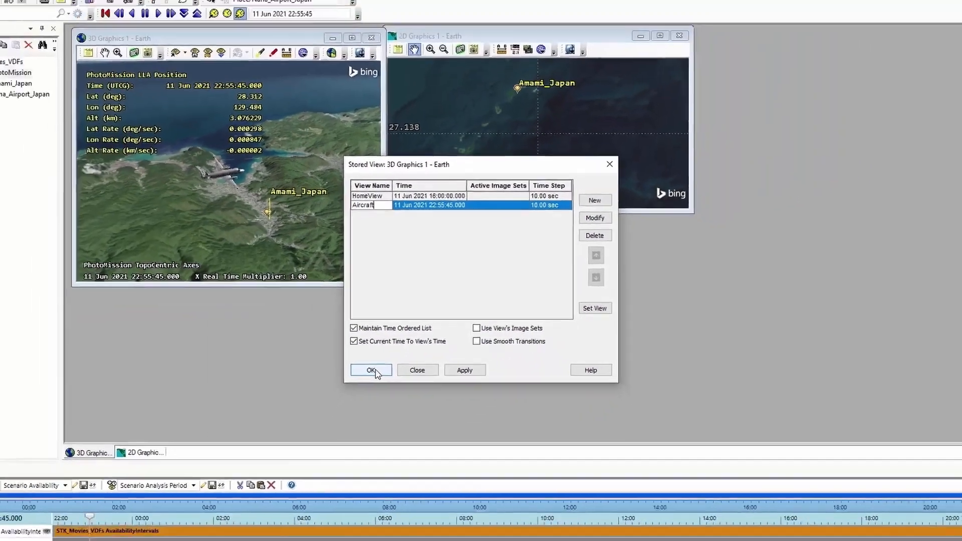
left_click(373, 371)
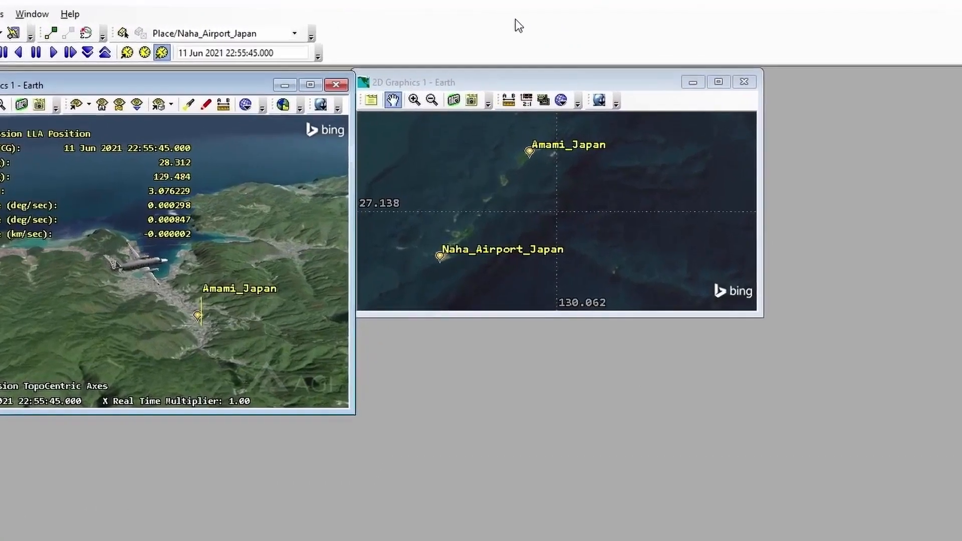
- Show the Movie Timeline tools and open the Movie Wizard, placing it beside the 3D view and enlarging it
right_click(504, 20)
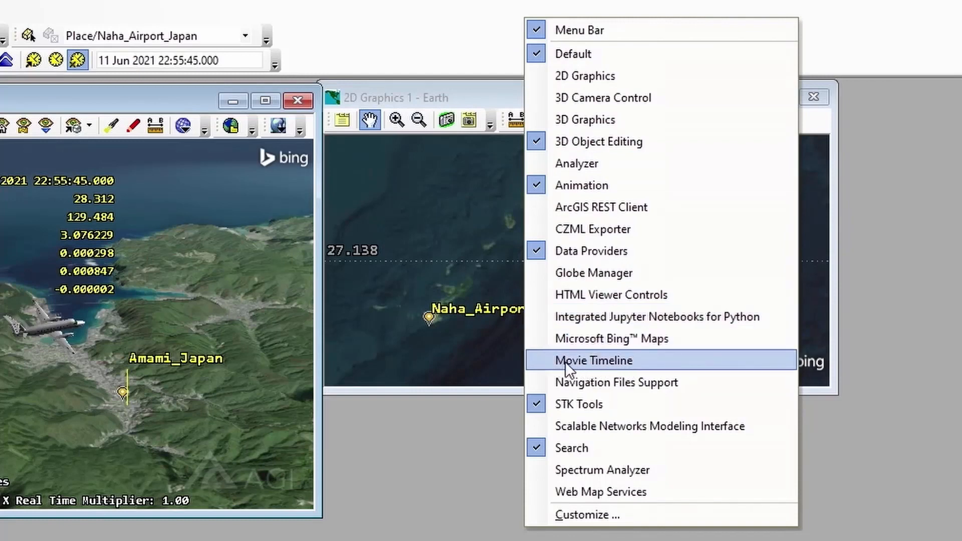
left_click(596, 361)
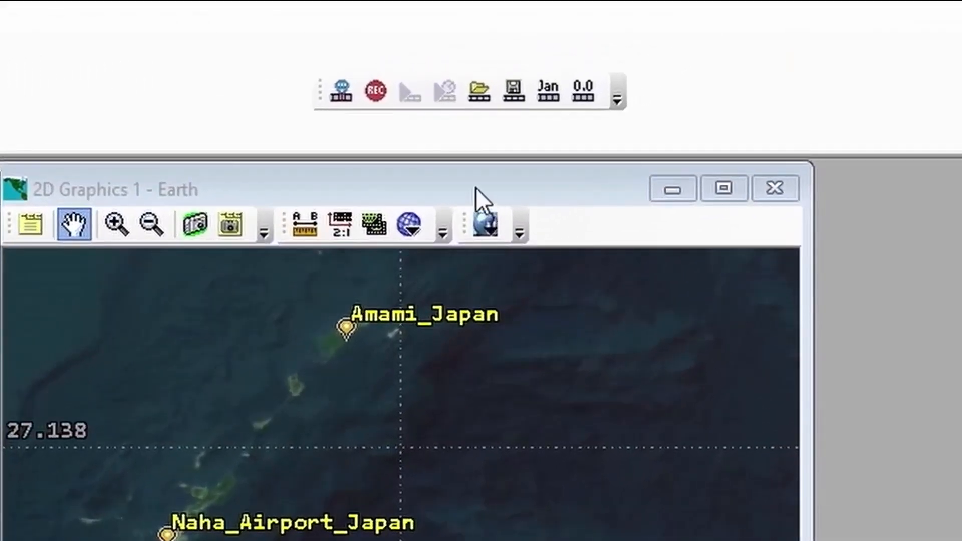
left_click(372, 89)
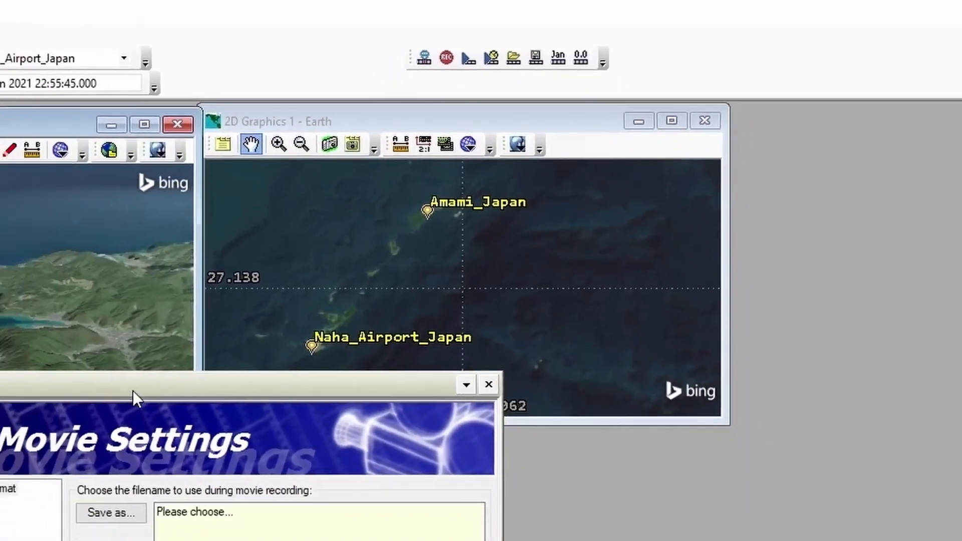
left_click_drag(133, 400, 570, 118)
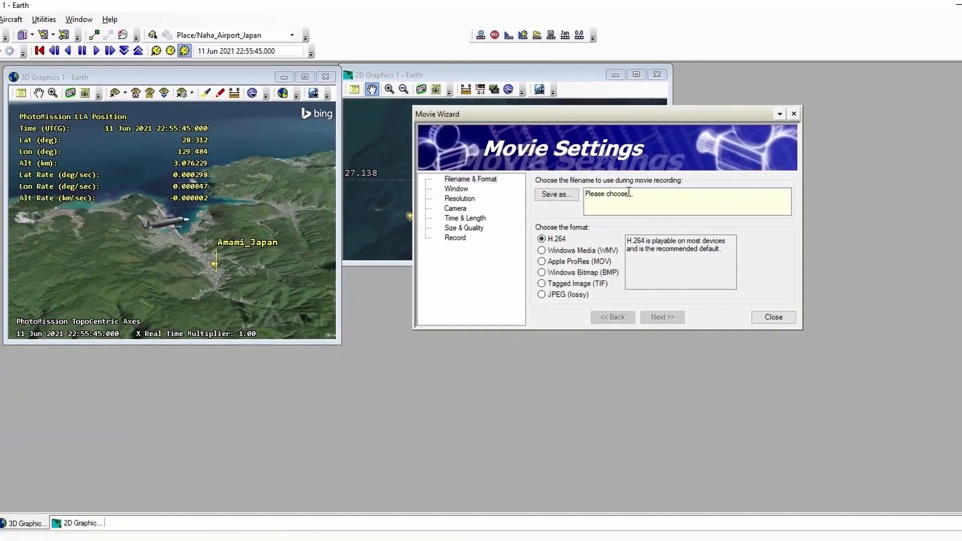
left_click_drag(801, 329, 953, 448)
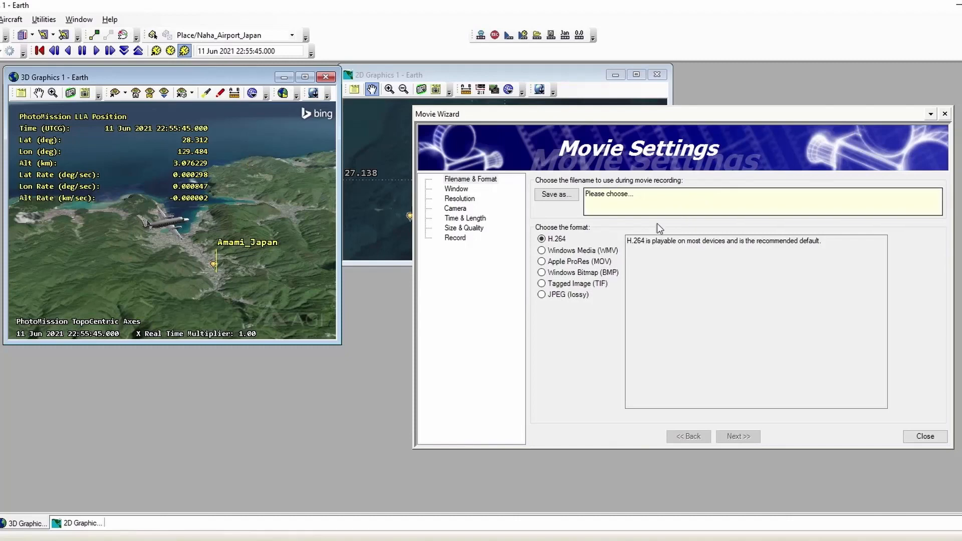
- Set the movie's output file to FIrstMovie in the STK_Movies_VDFs folder, using the H.264 format
left_click(553, 195)
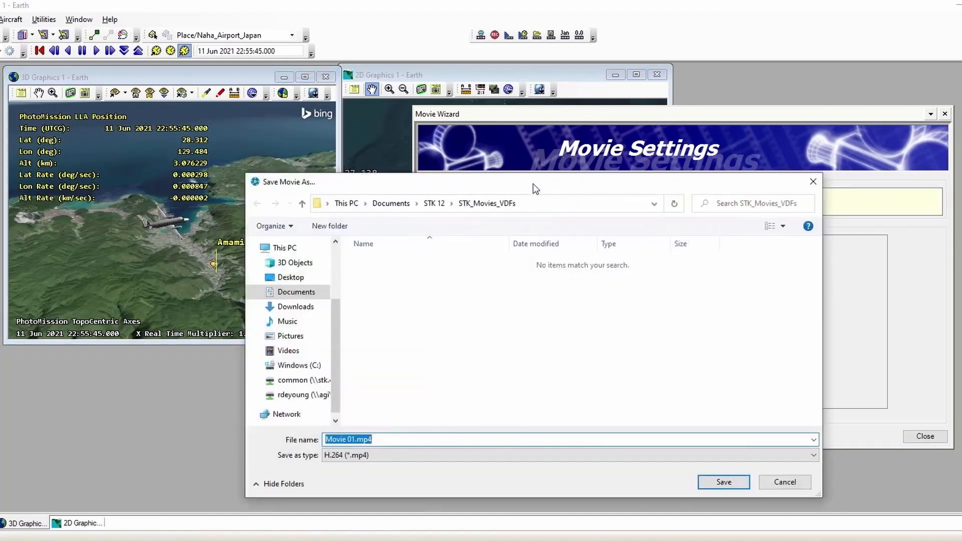
left_click_drag(533, 183, 615, 99)
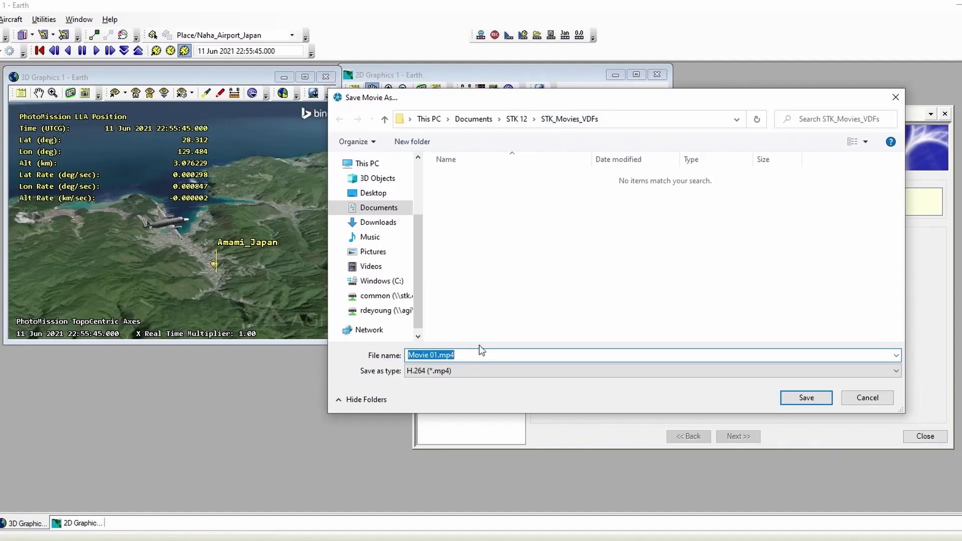
type("FIr")
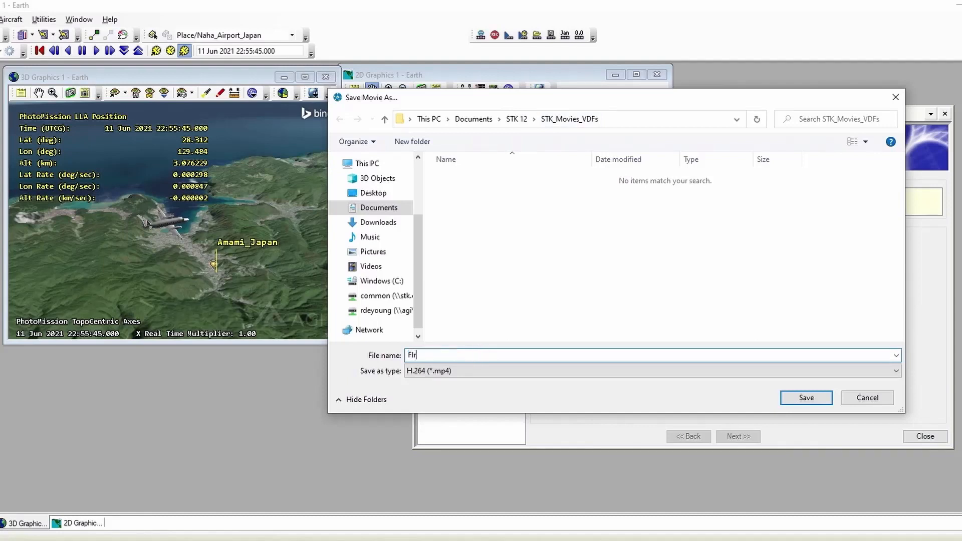
type("stMovie")
left_click(795, 399)
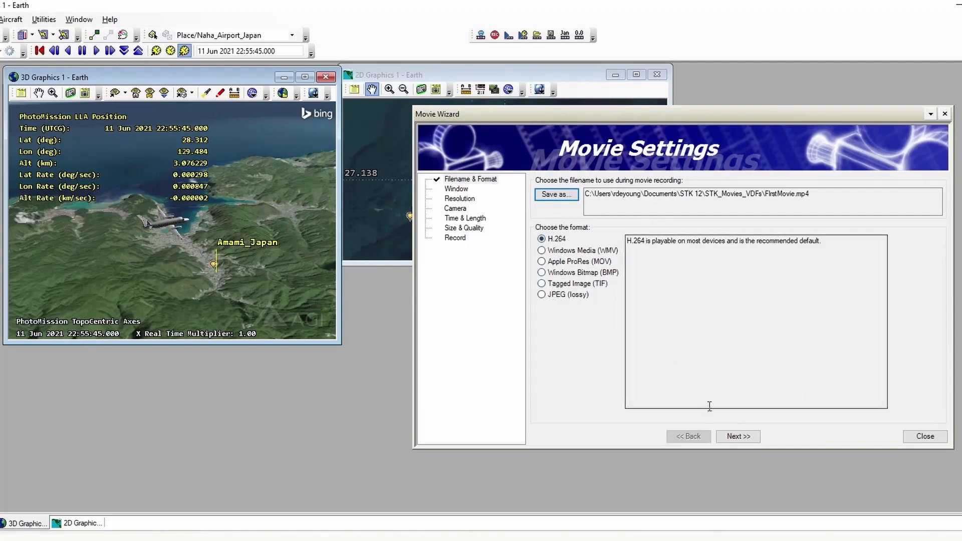
left_click(739, 437)
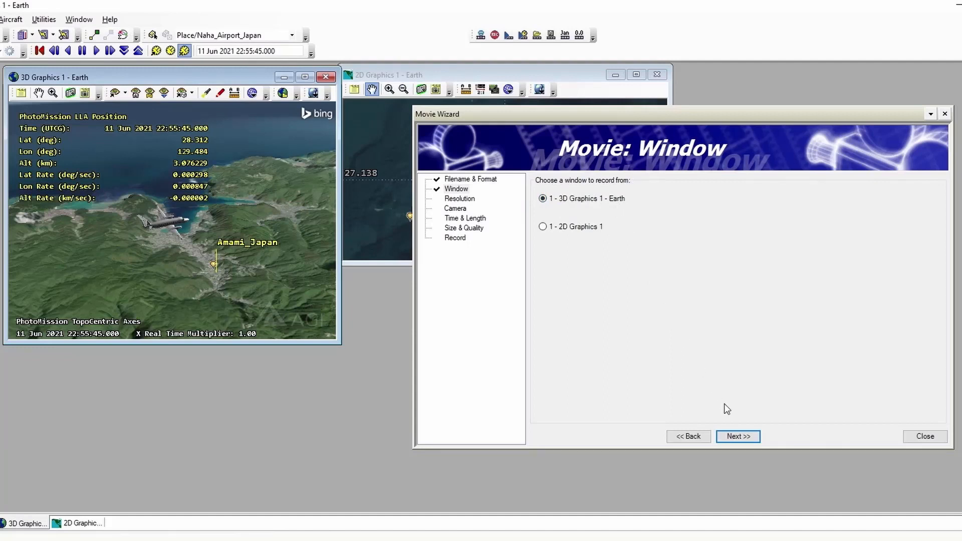
- Accept 3D Graphics 1 - Earth as the recorded window and choose the Large resolution preset
left_click(738, 435)
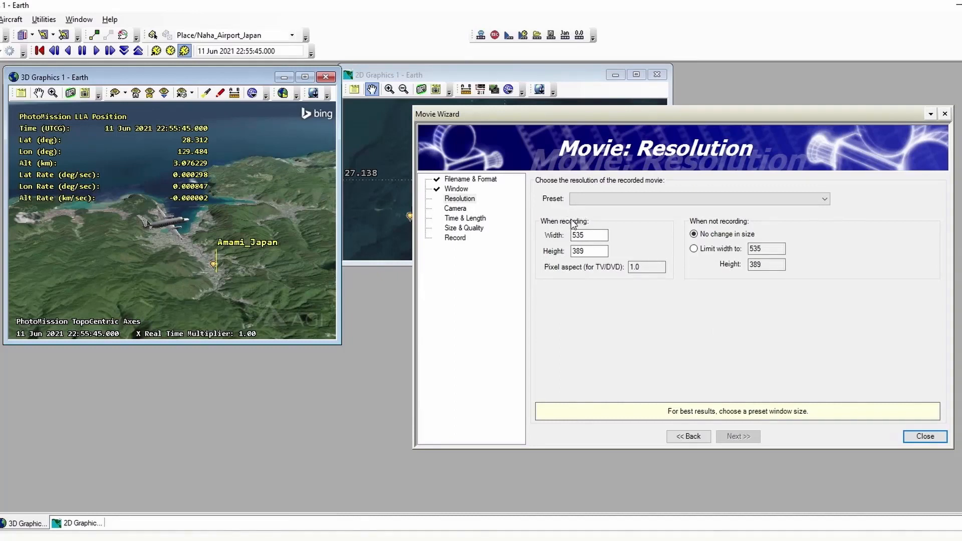
left_click(582, 235)
left_click(825, 199)
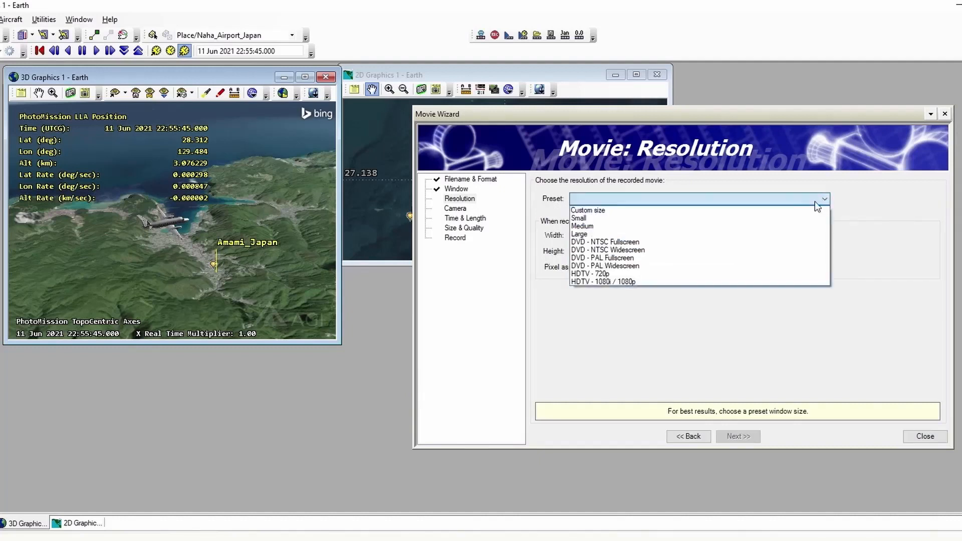
left_click(618, 233)
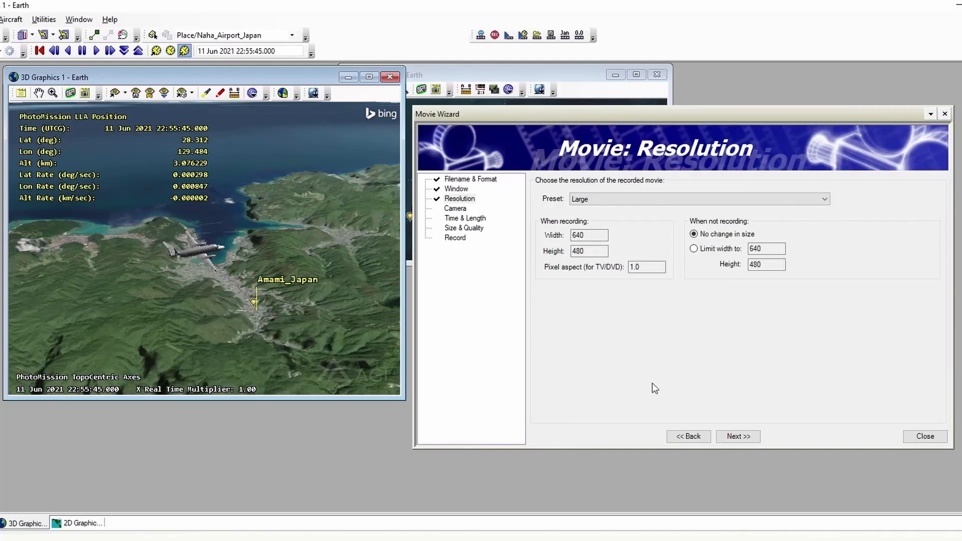
- Set the movie's camera to None (use current view) and continue to the time and length settings
left_click(739, 436)
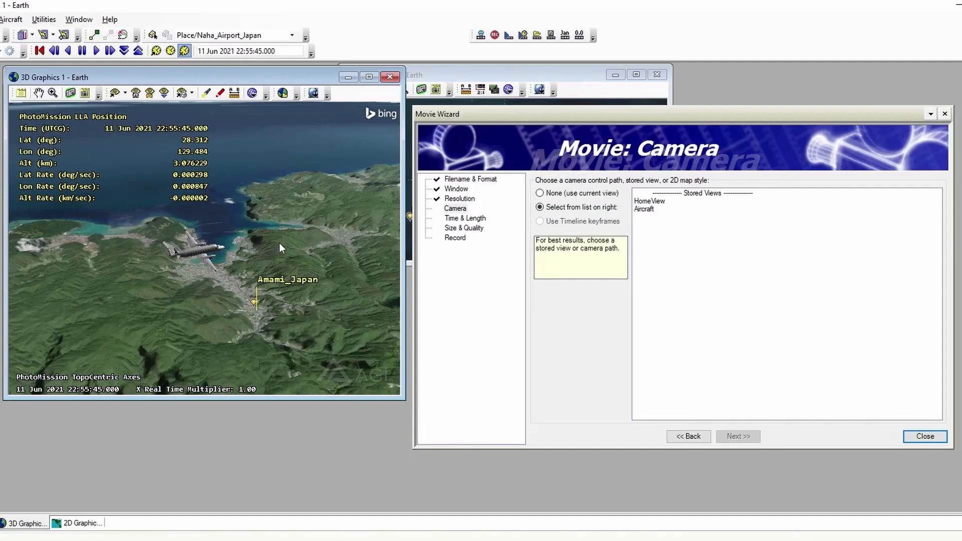
left_click(548, 194)
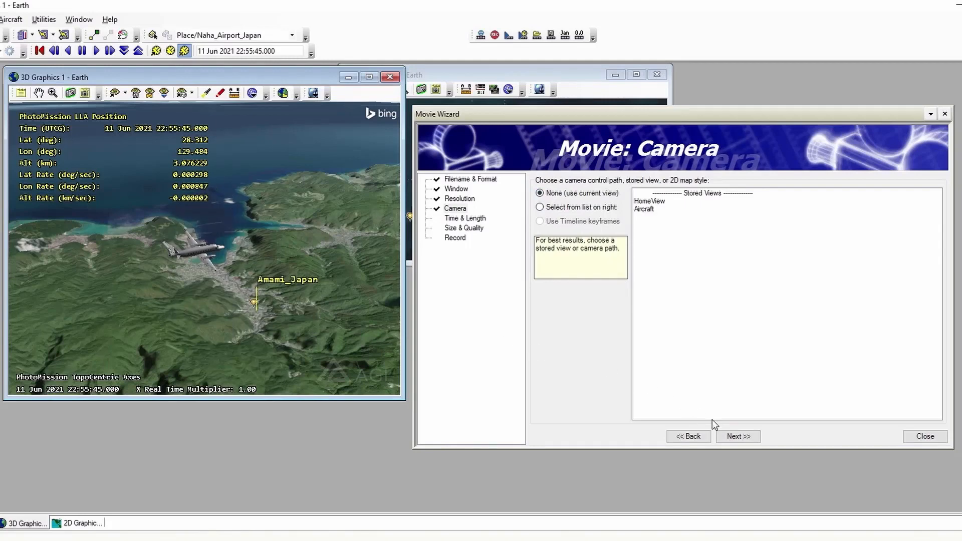
left_click(744, 437)
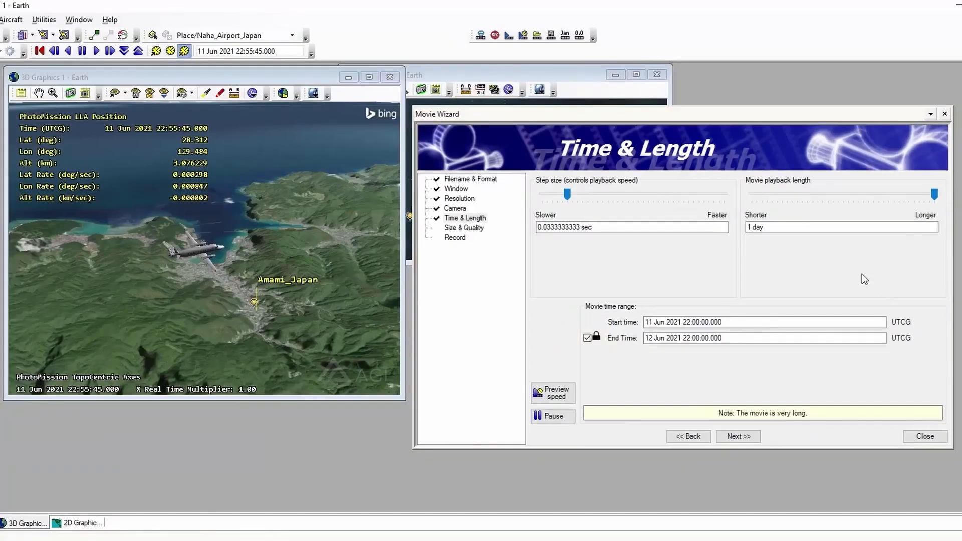
- Unlock the movie's end time and set its start time to the current scenario time, 11 Jun 2021 22:55:45.000
left_click(587, 338)
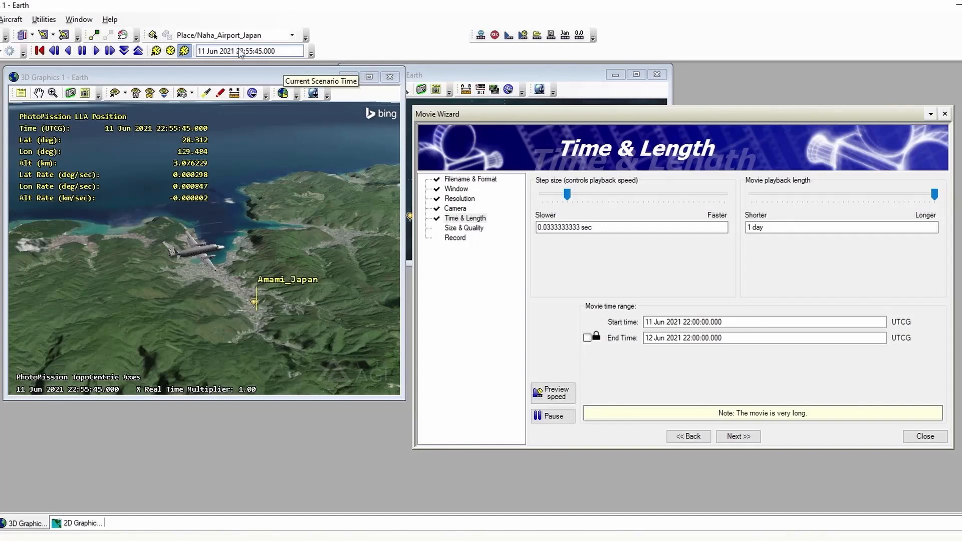
triple_click(278, 50)
key("ctrl+c")
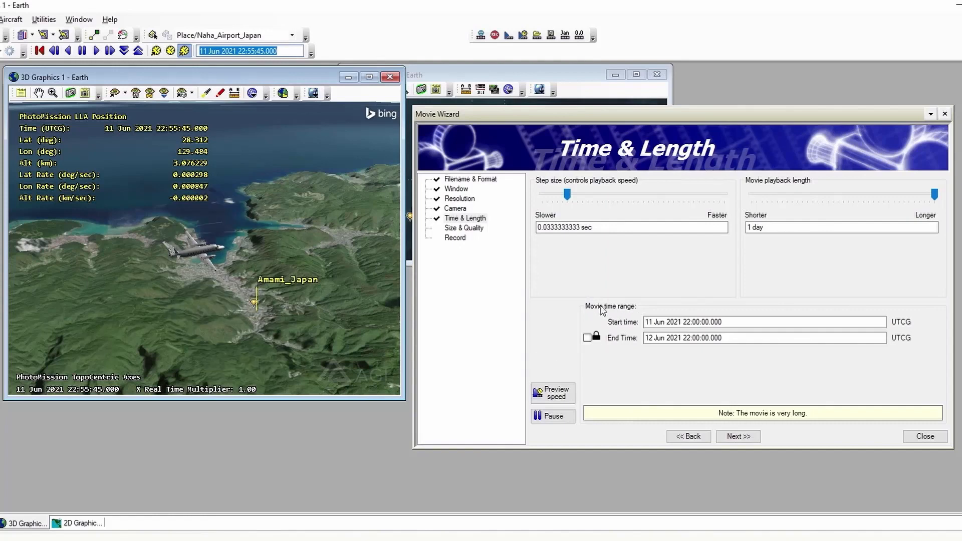
left_click_drag(729, 323, 623, 334)
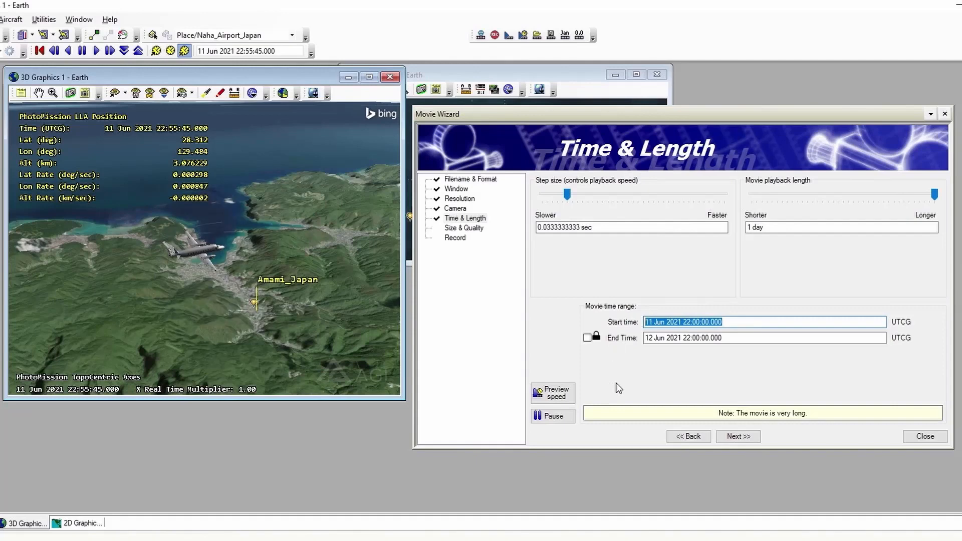
key("ctrl+v")
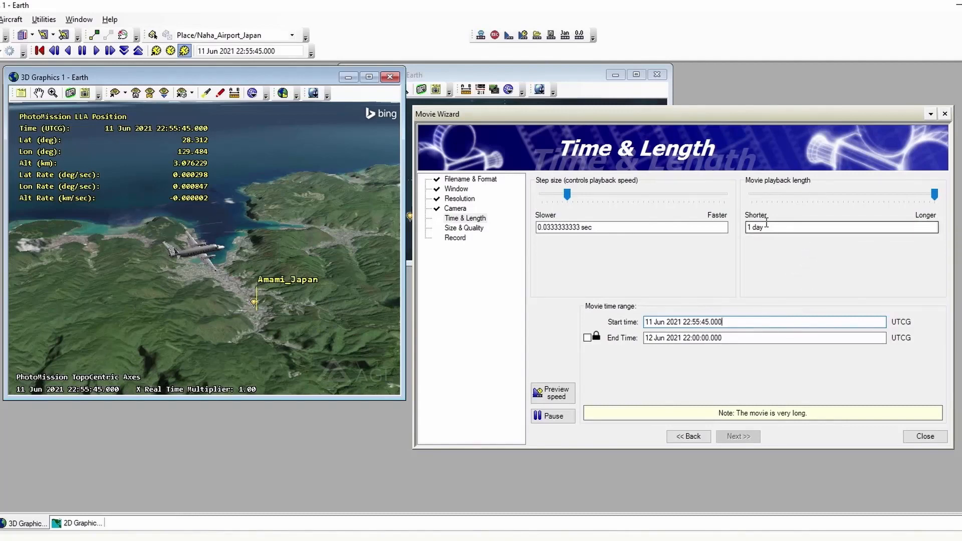
- Set the movie playback length to 20 sec
left_click(783, 227)
left_click_drag(784, 228, 740, 227)
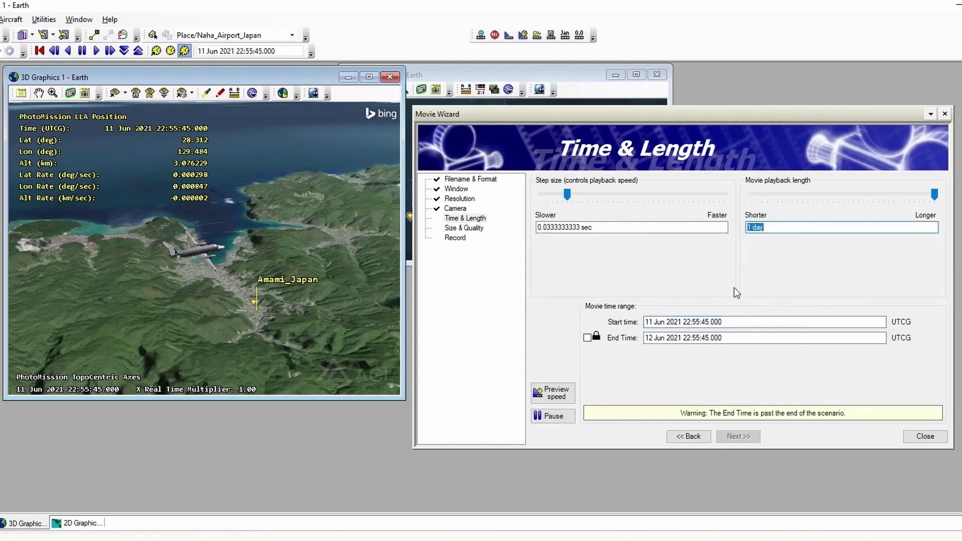
type("20")
key("Tab")
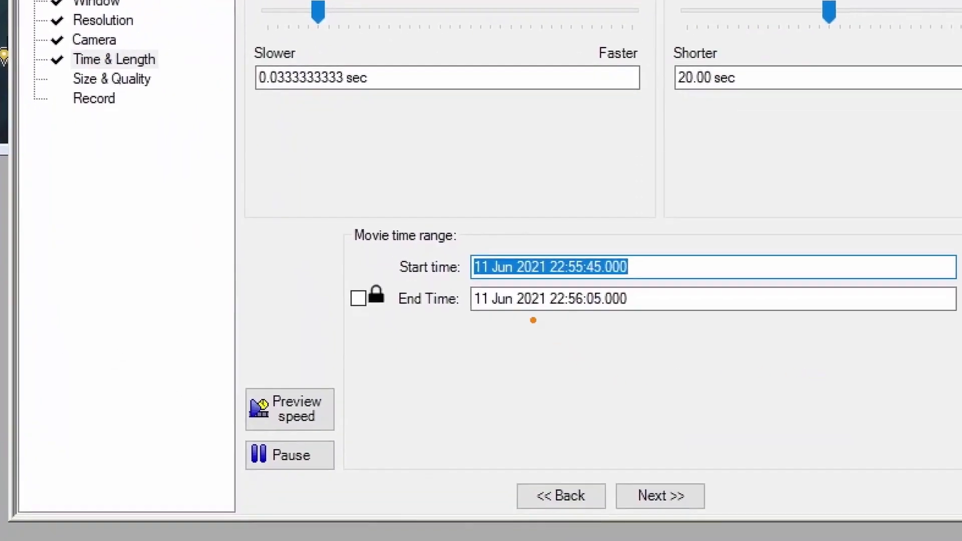
- Lock the movie's end time again and continue to the size and quality settings
mouse_move(460, 284)
left_mouse_down("ctrl")
mouse_move(550, 315)
mouse_move(664, 315)
left_mouse_up("ctrl")
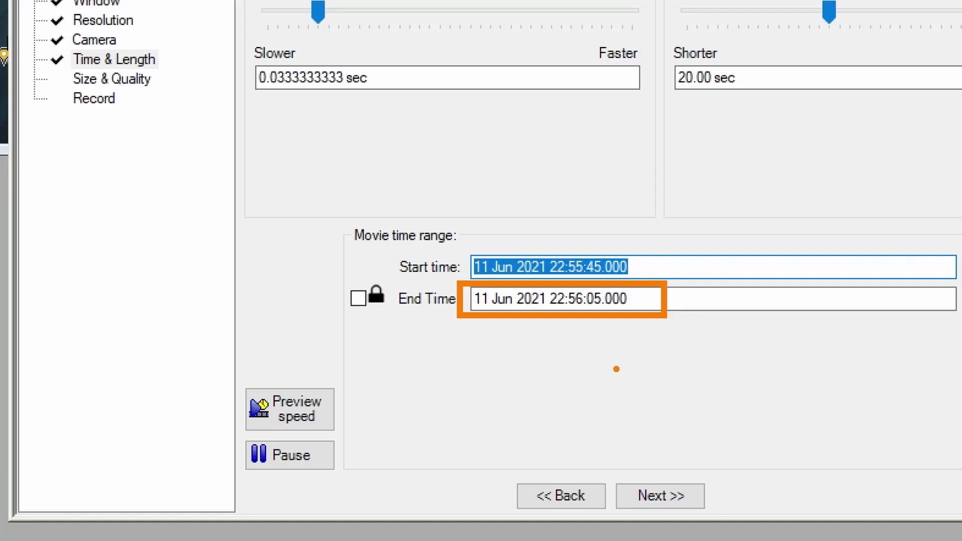
left_click_drag(337, 273, 398, 321)
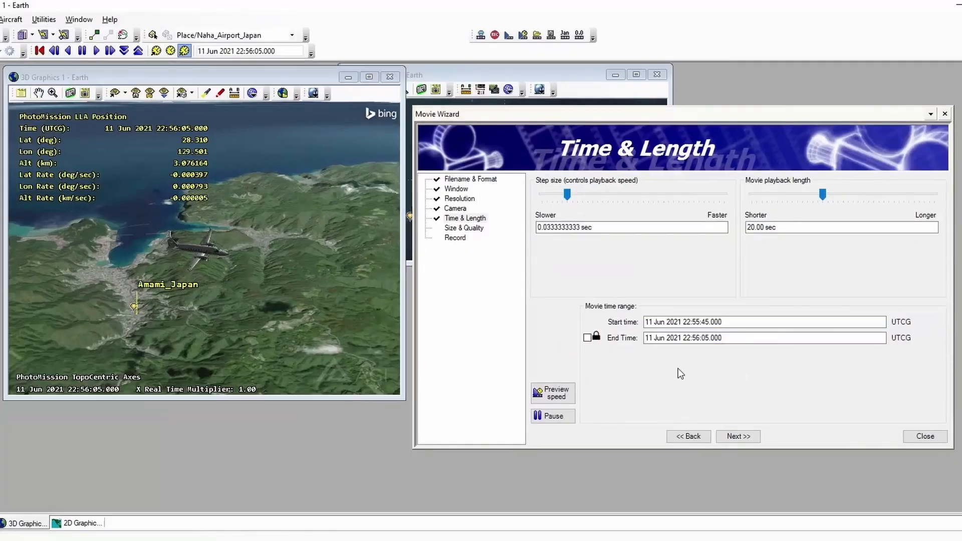
left_click(588, 339)
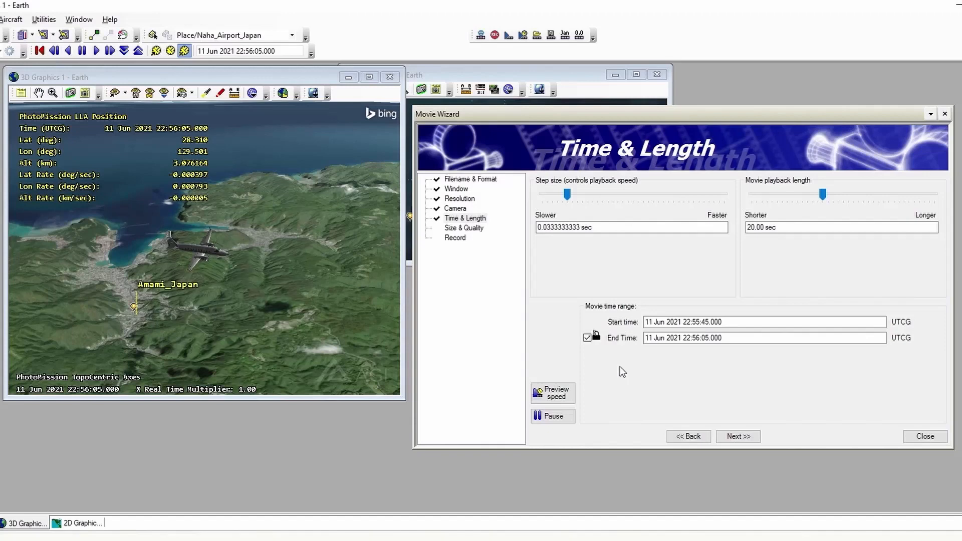
left_click(738, 436)
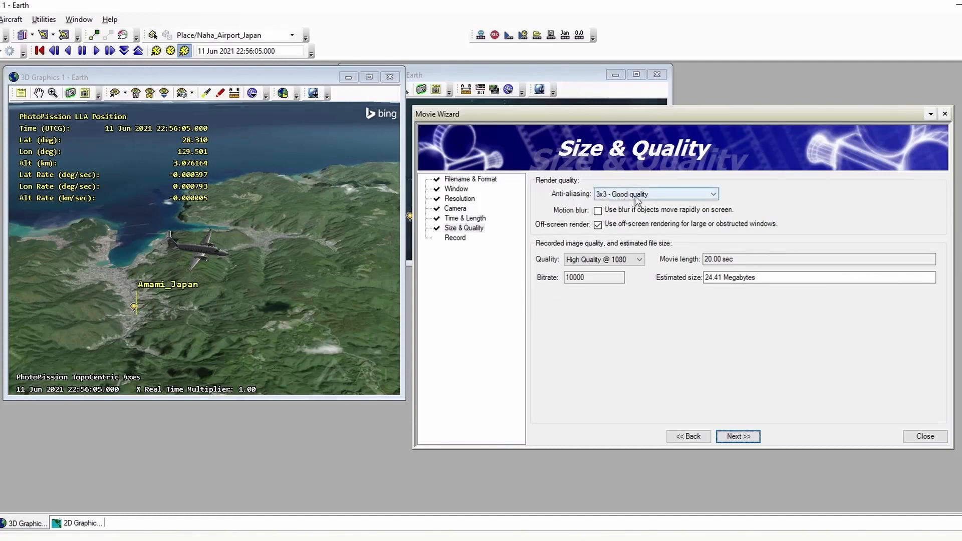
- Review the anti-aliasing and quality options, keep 3x3 - Good quality and High Quality @ 1080, and continue to the Record page
left_click(713, 194)
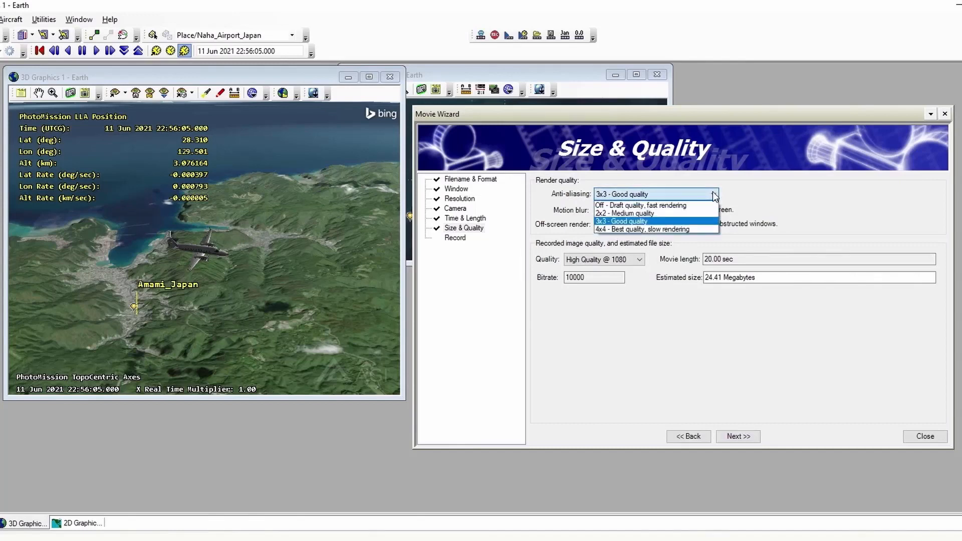
left_click(714, 196)
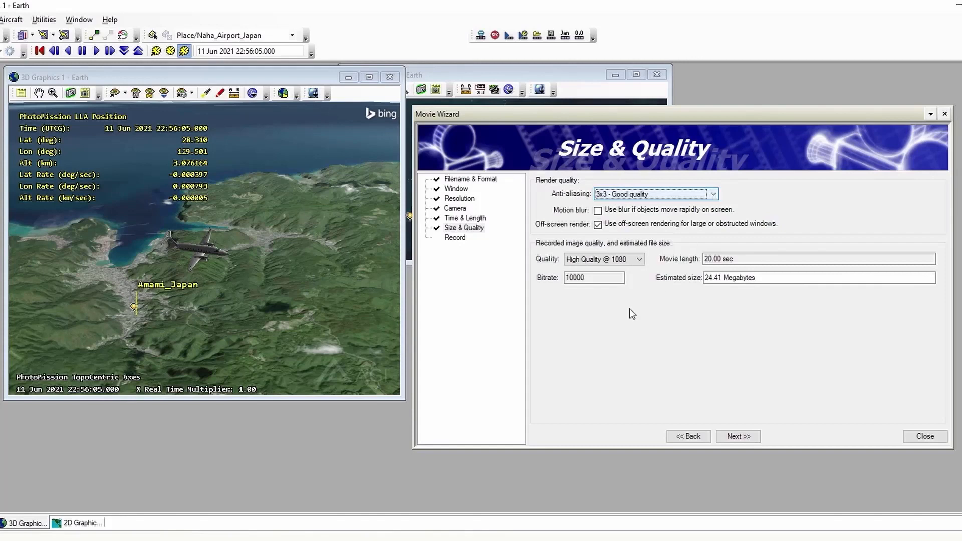
left_click(639, 260)
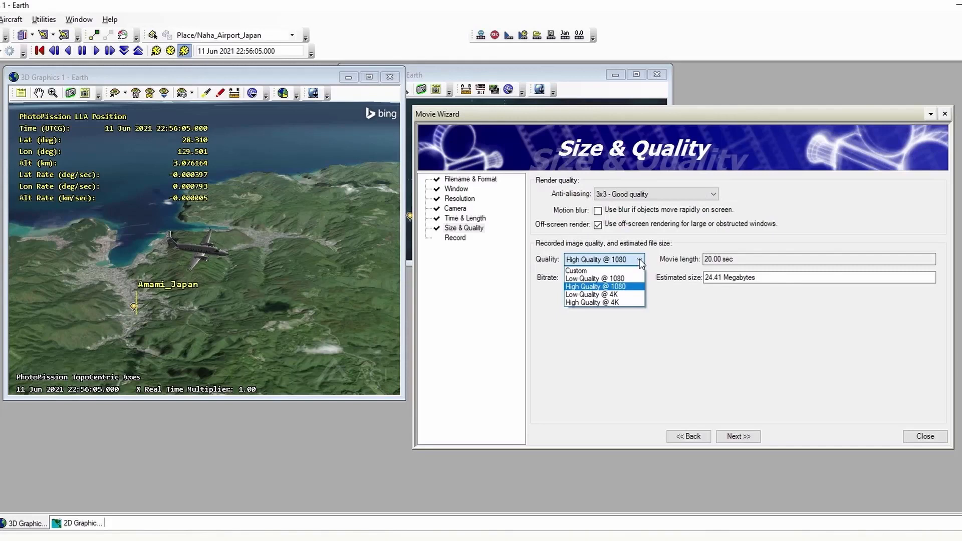
left_click(639, 261)
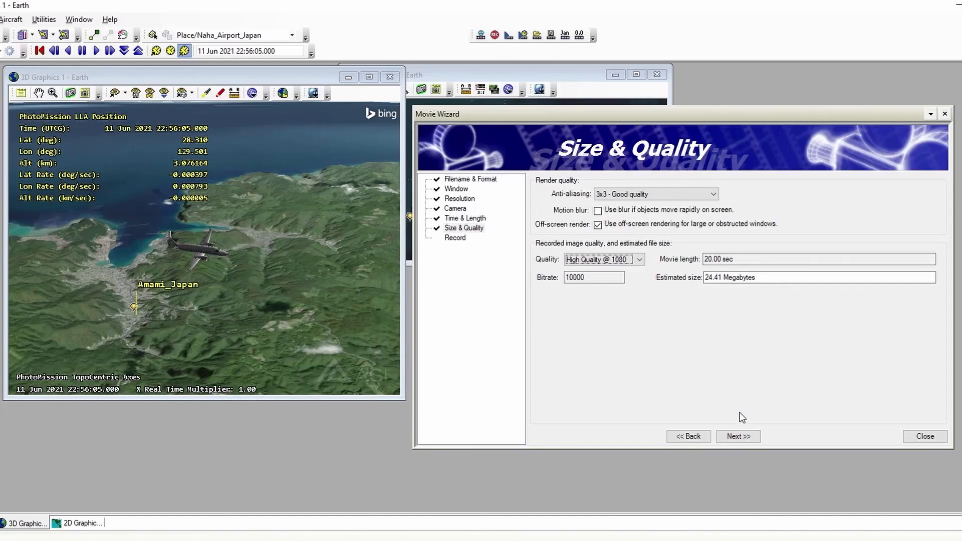
left_click(737, 434)
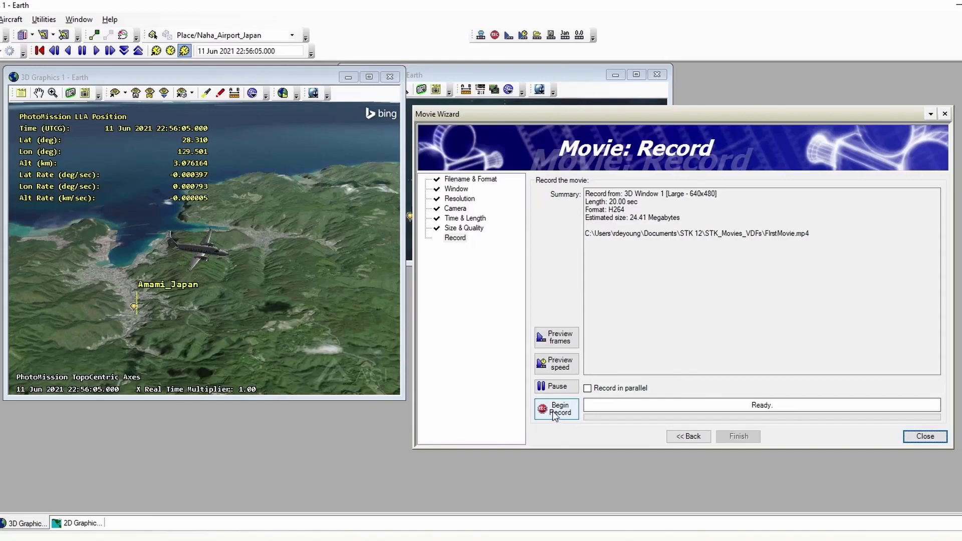
- Record the movie and play it back once, closing the player and finishing the Movie Wizard
left_click(554, 414)
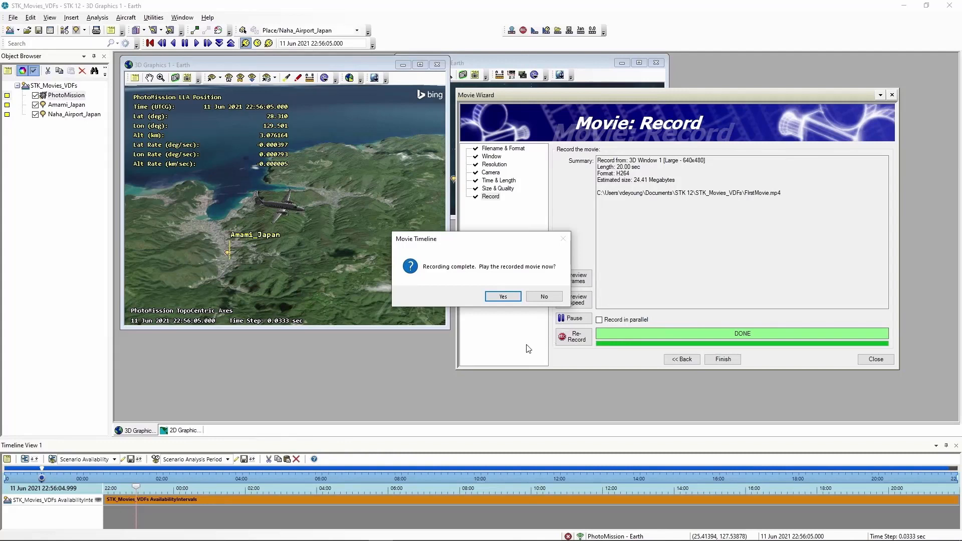
left_click(505, 297)
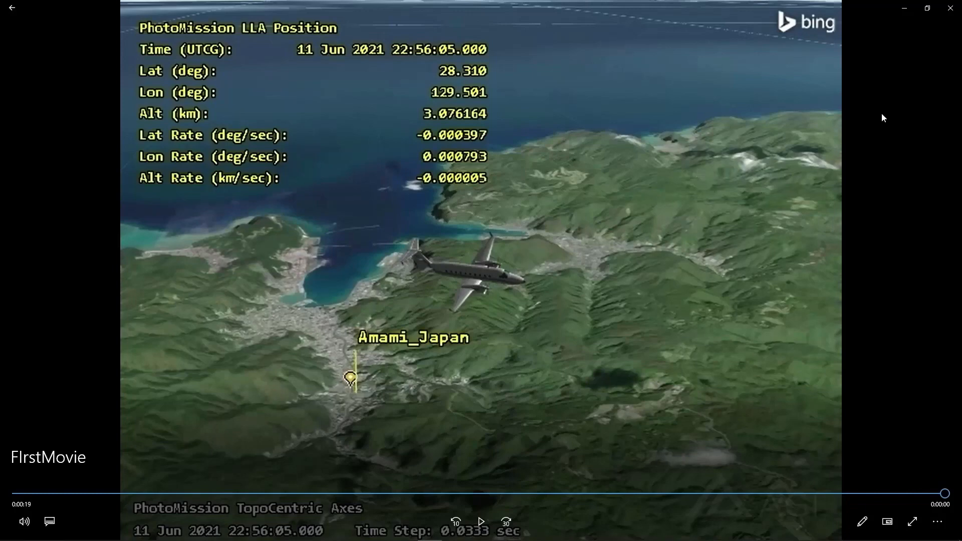
left_click(948, 8)
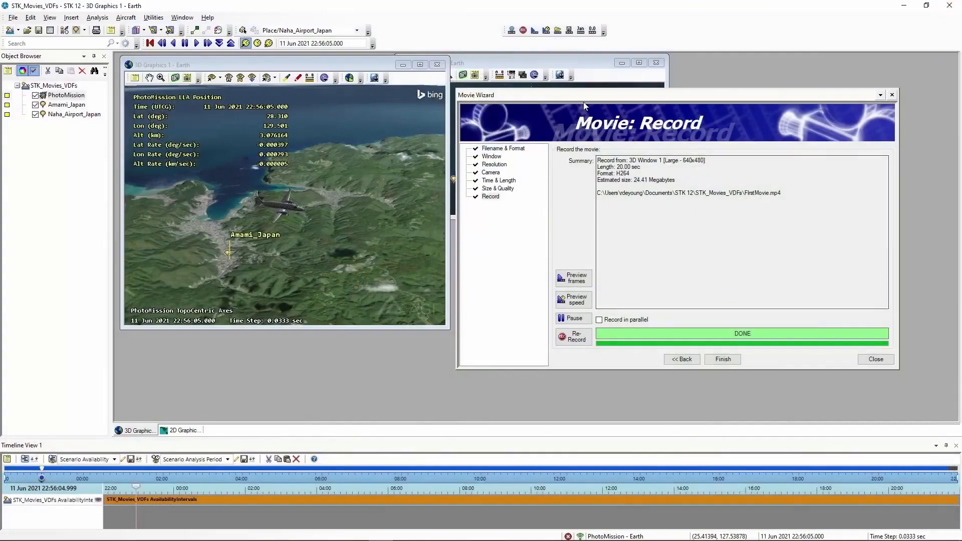
left_click(723, 359)
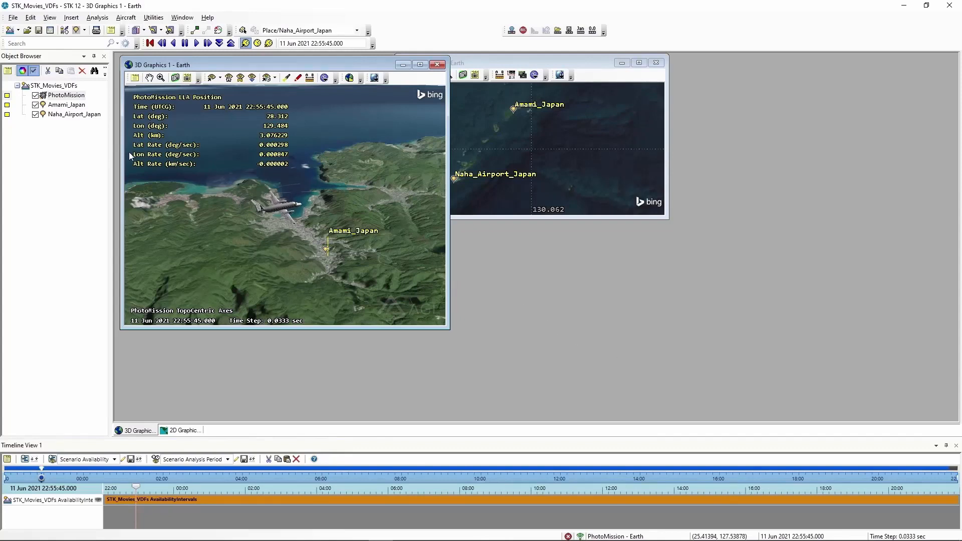
- Open the Basic Time properties of the STK_Movies_VDFs scenario
right_click(49, 88)
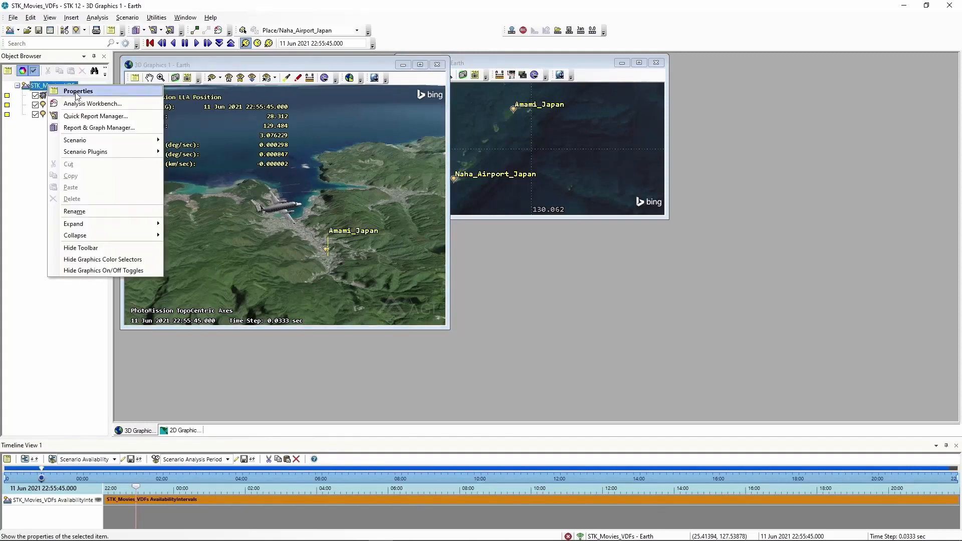
left_click(76, 92)
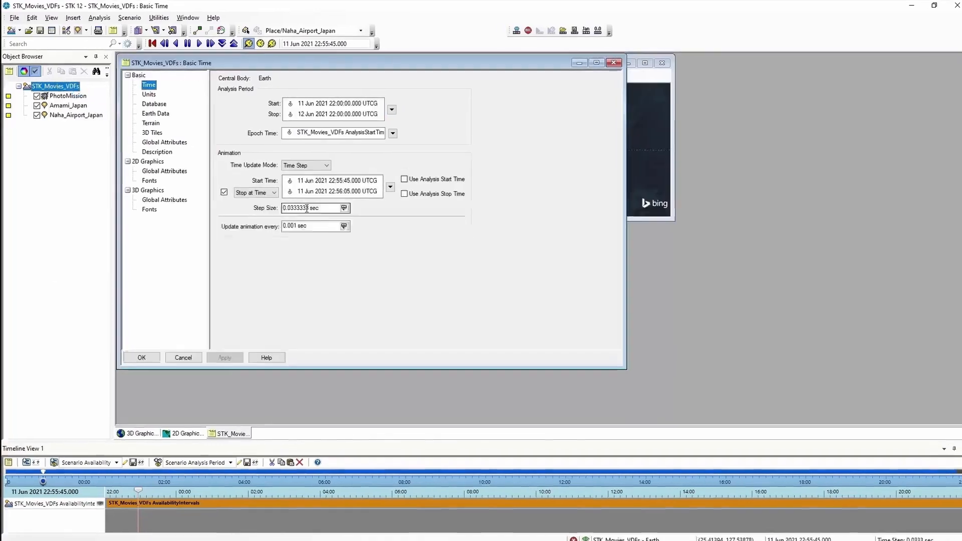
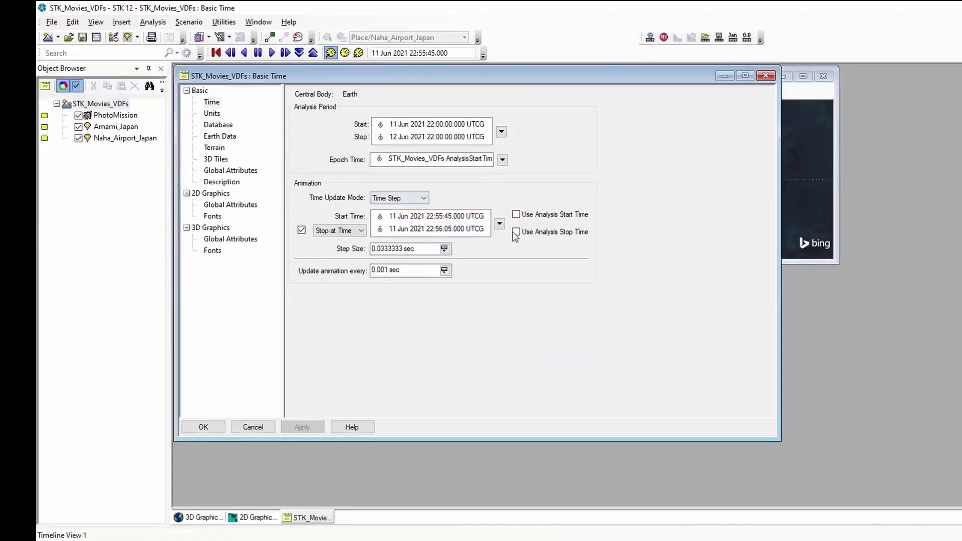
- Set the scenario's animation to use the analysis start time and analysis stop time
left_click(517, 215)
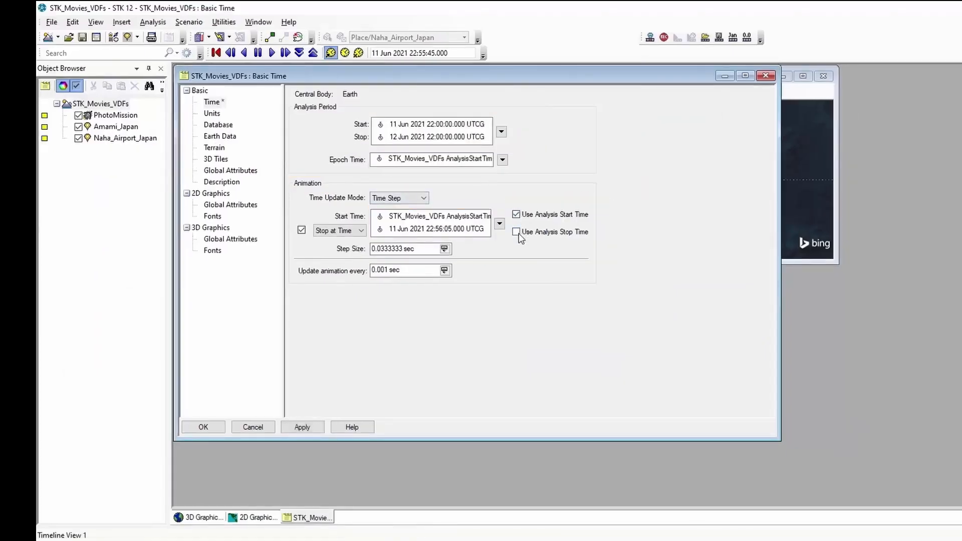
left_click(517, 232)
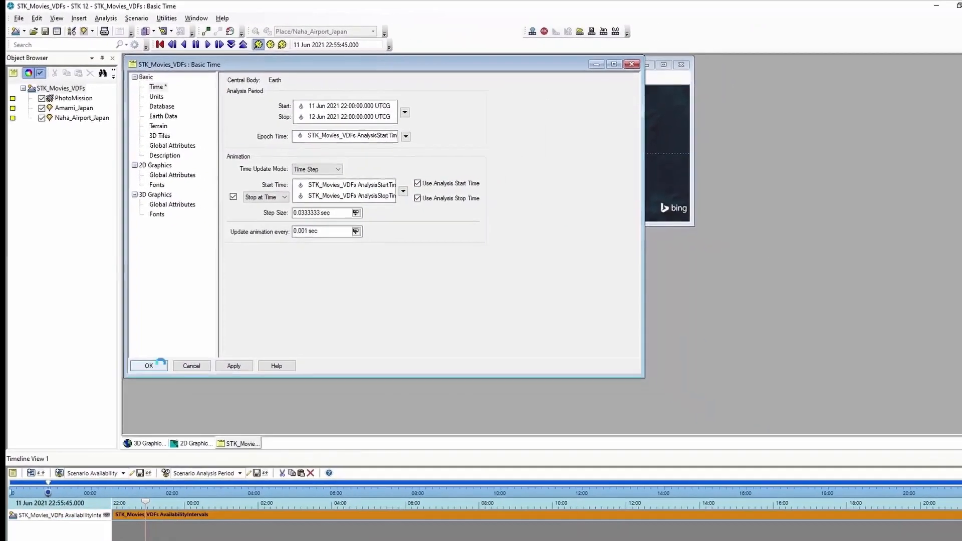
left_click(220, 428)
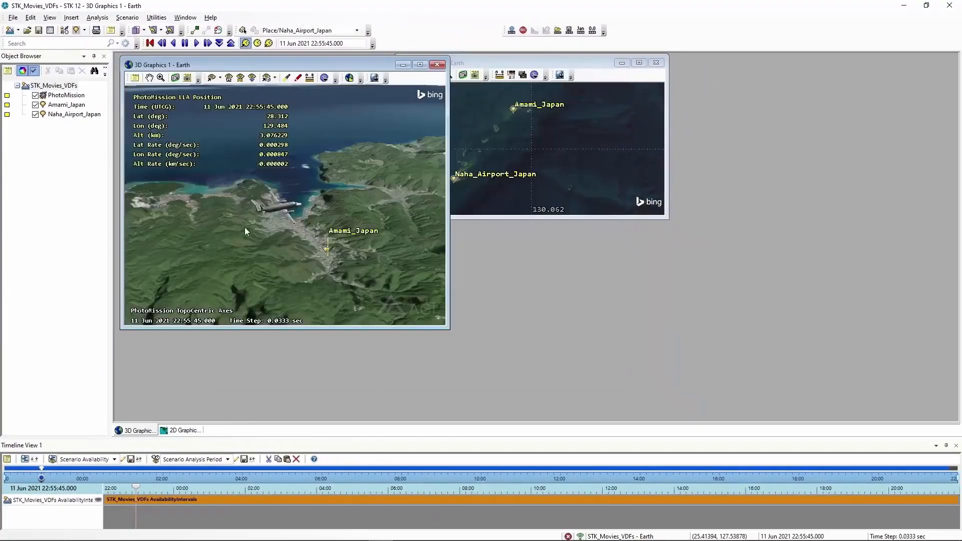
- Reset the animation to its start time and save the scenario
left_click(150, 43)
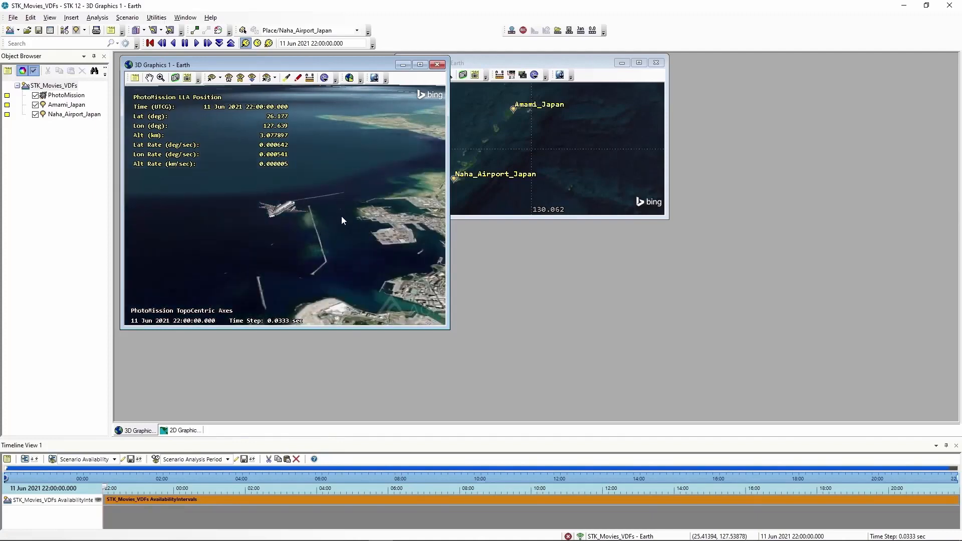
left_click(39, 30)
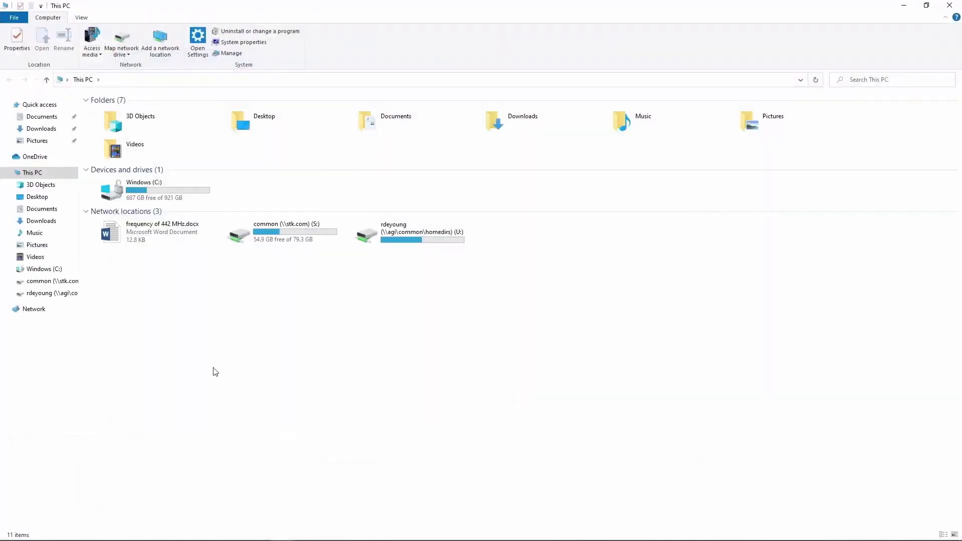
- In File Explorer, examine the contents of Documents\STK 12\STK_Movies_VDFs, closing the window after the review
left_click(42, 212)
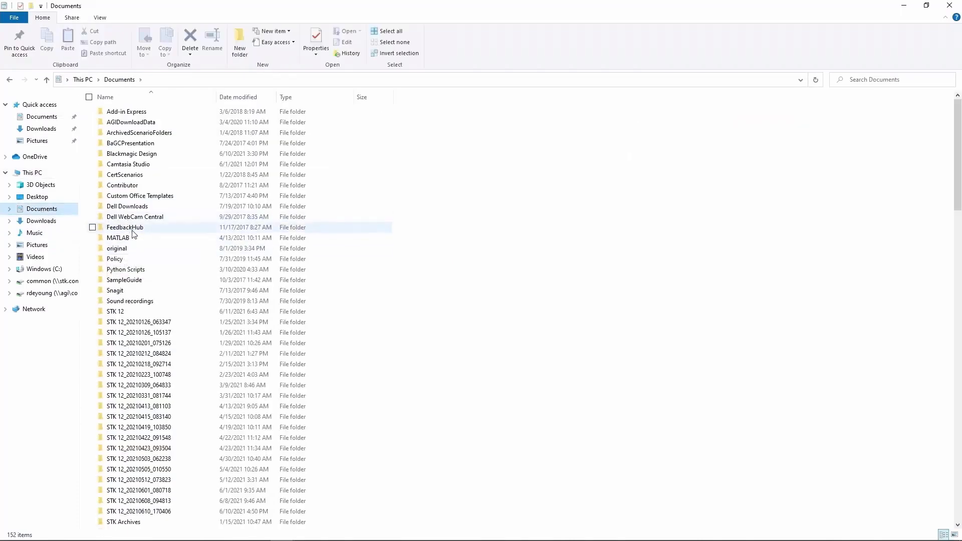
double_click(113, 313)
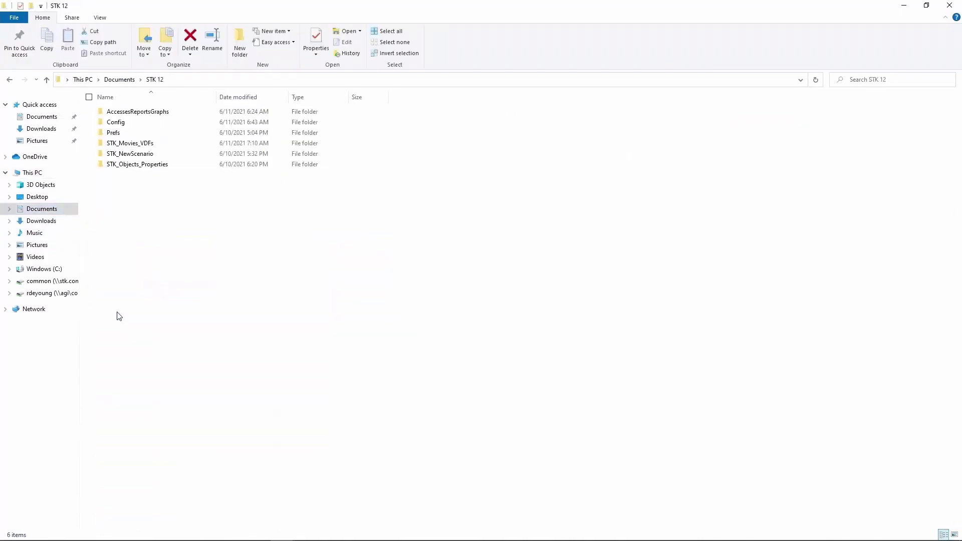
double_click(140, 144)
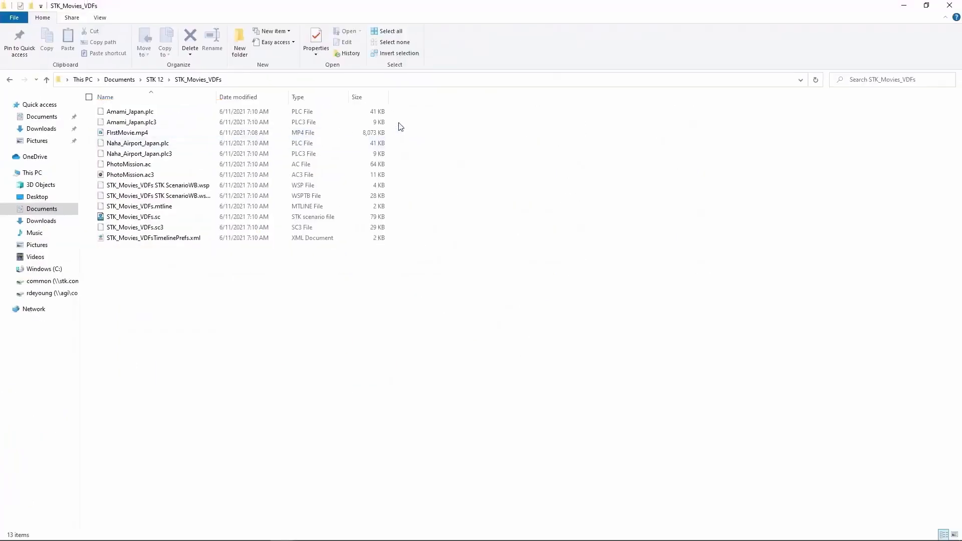
left_click(948, 7)
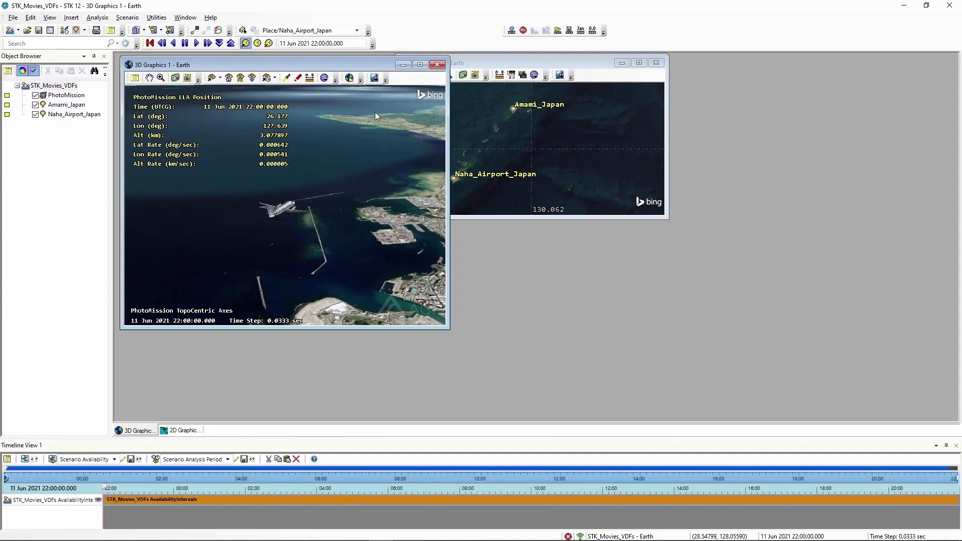
- Maximize the 3D Graphics window and generate the installed LLA Position report for the PhotoMission aircraft
left_click(420, 64)
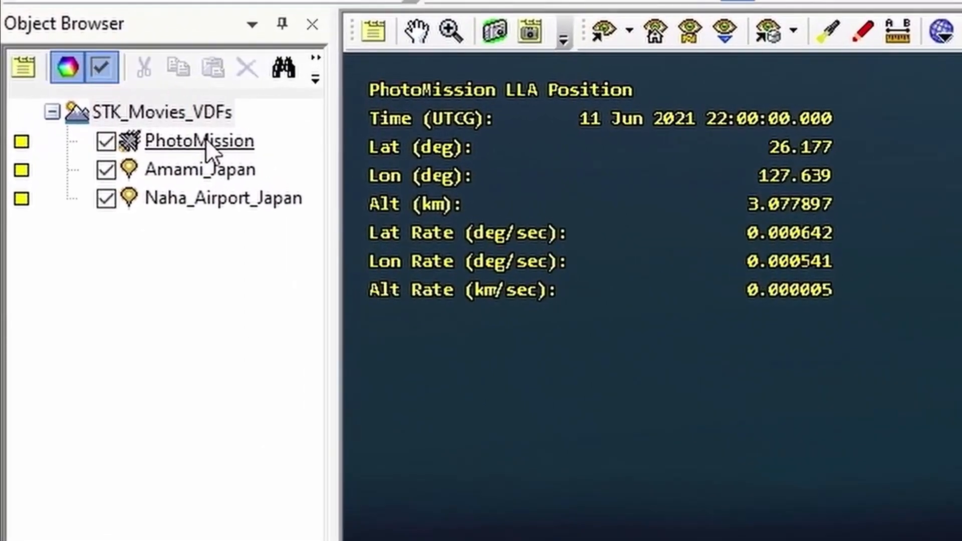
right_click(205, 141)
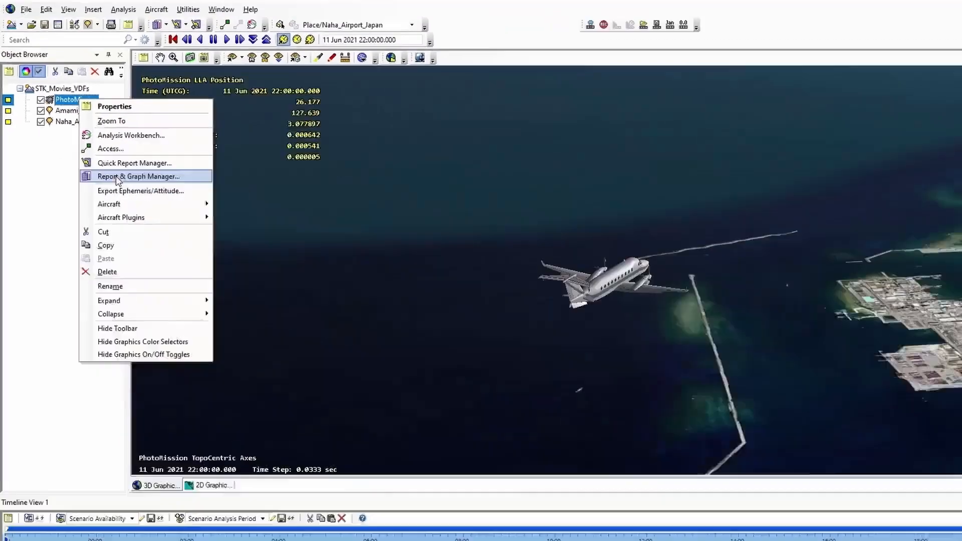
left_click(301, 339)
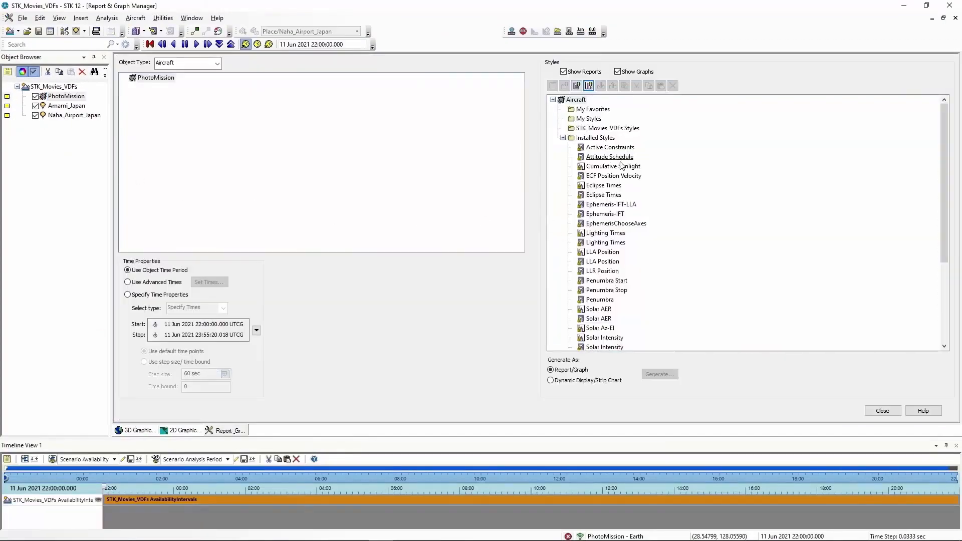
left_click(598, 262)
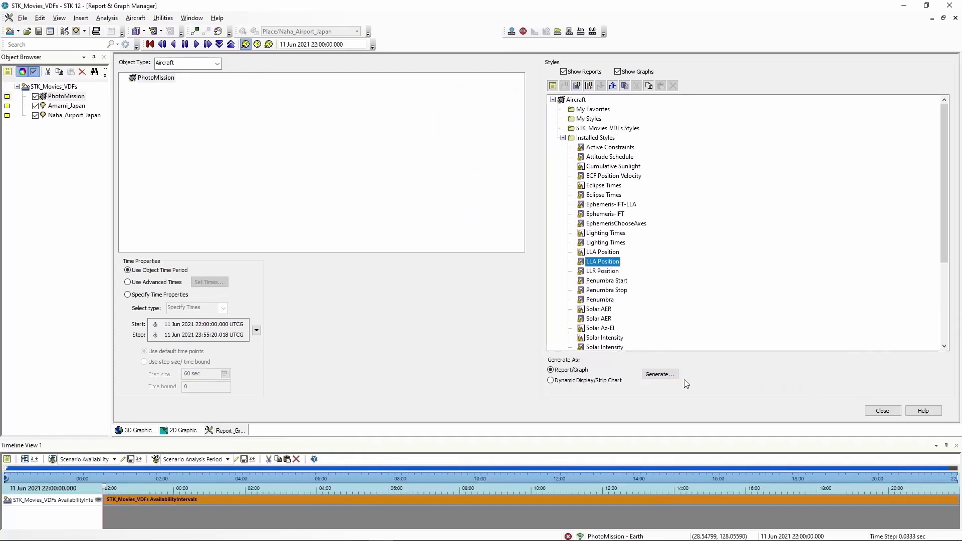
left_click(660, 375)
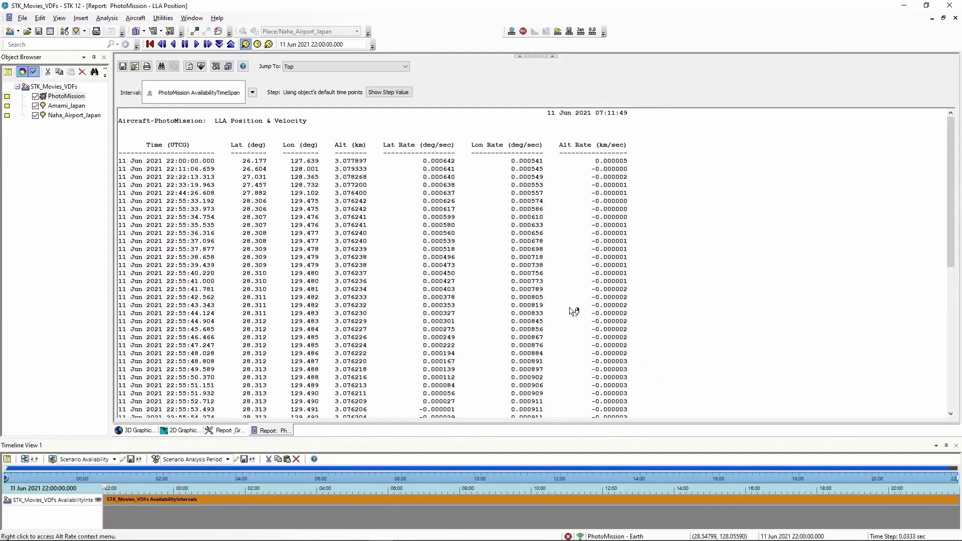
- Save the LLA Position report as a quick report, closing the report and the Report & Graph Manager
left_click(216, 67)
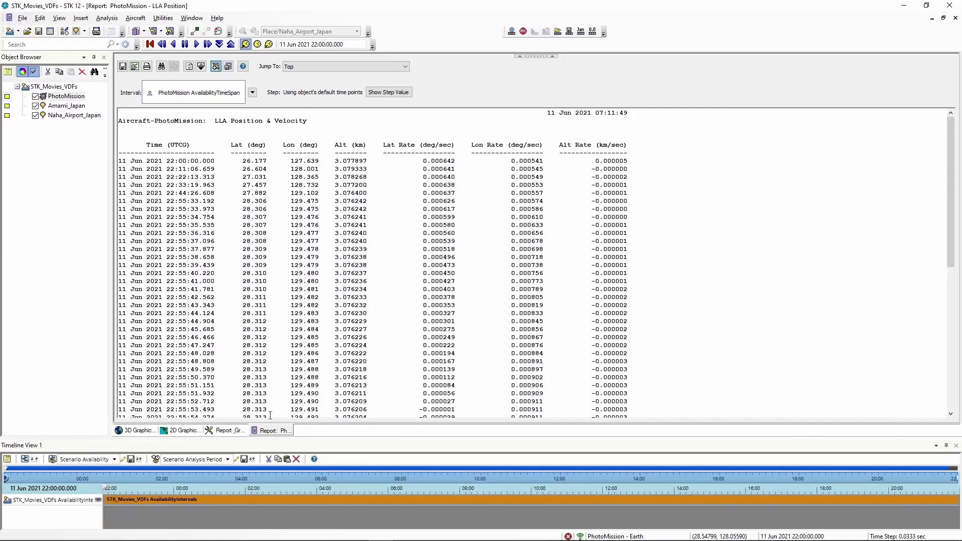
right_click(279, 435)
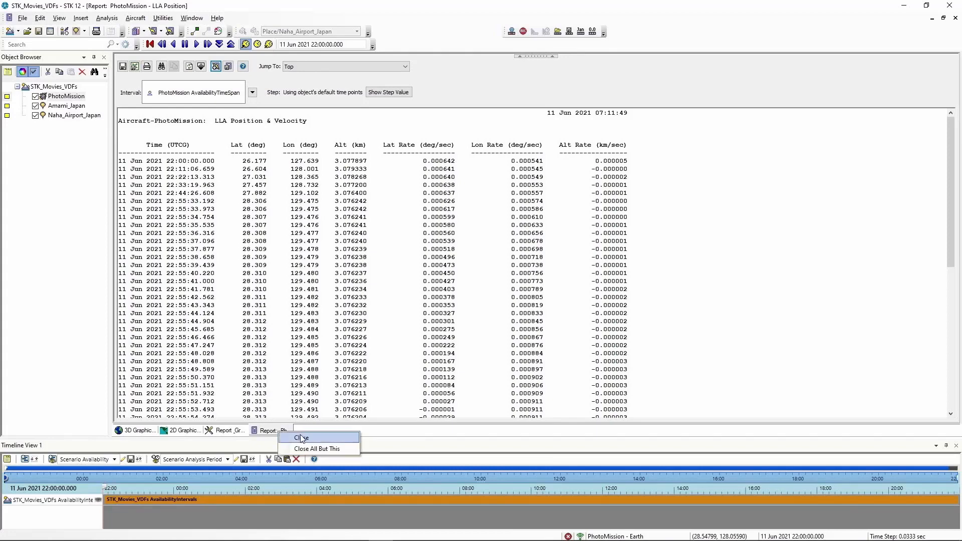
left_click(299, 439)
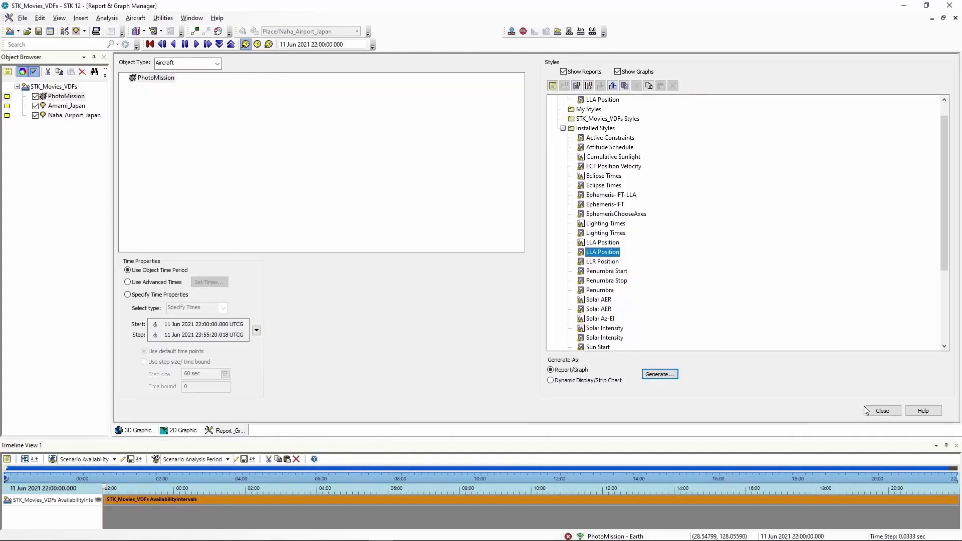
left_click(883, 411)
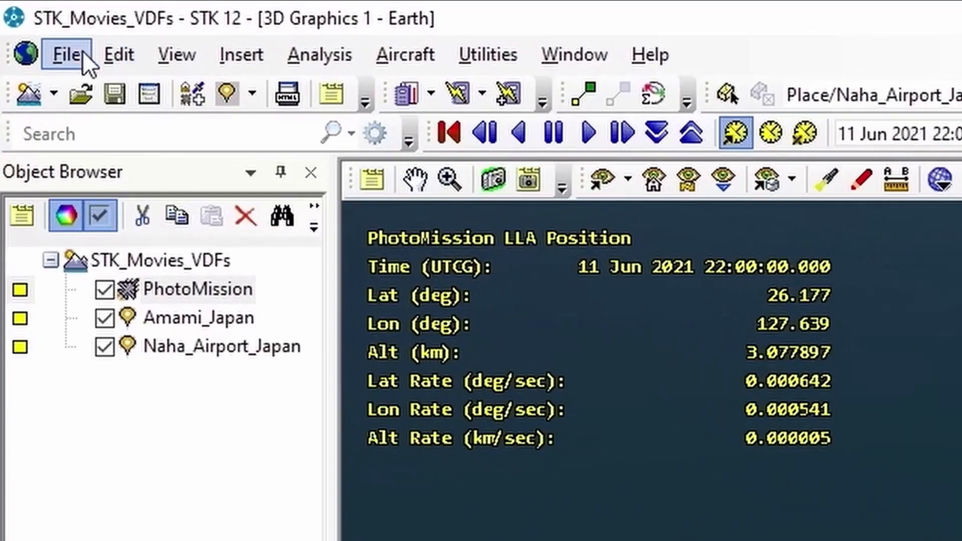
- Open the VDF Setup for the scenario and exclude install files, including the LLA Position report style
left_click(23, 18)
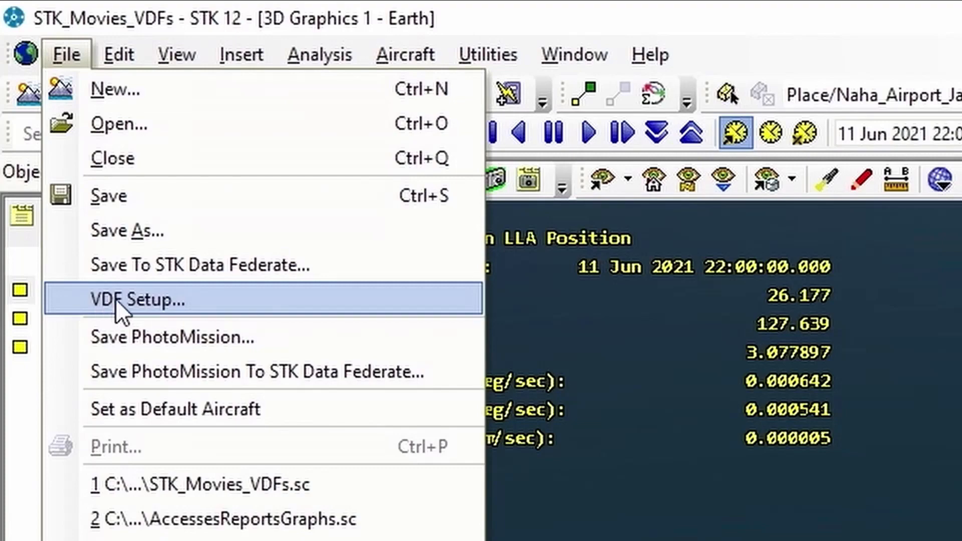
left_click(145, 296)
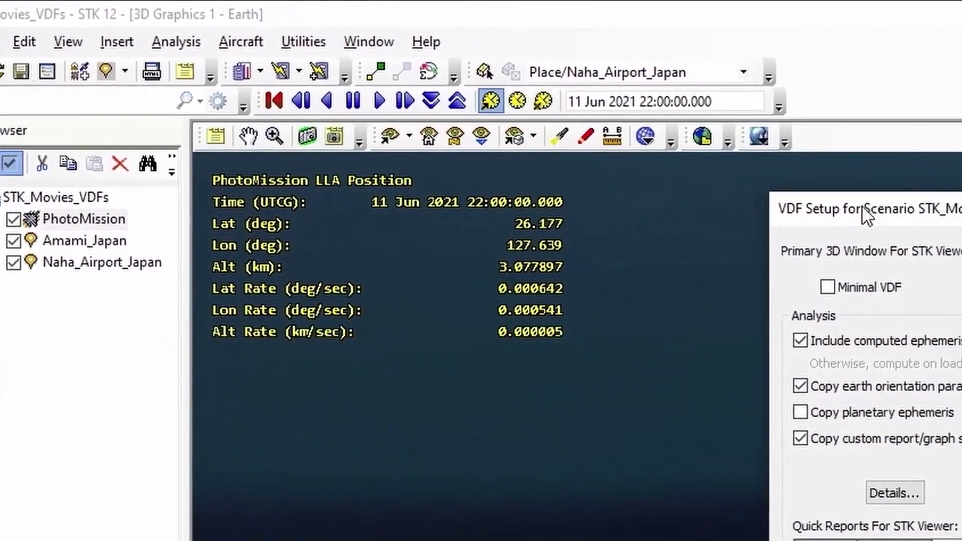
left_click_drag(960, 228, 951, 108)
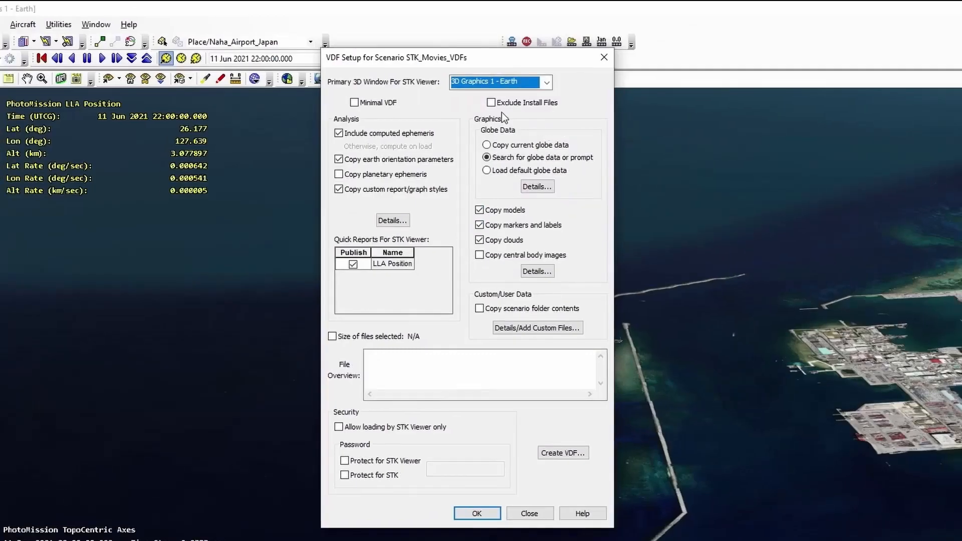
left_click(492, 103)
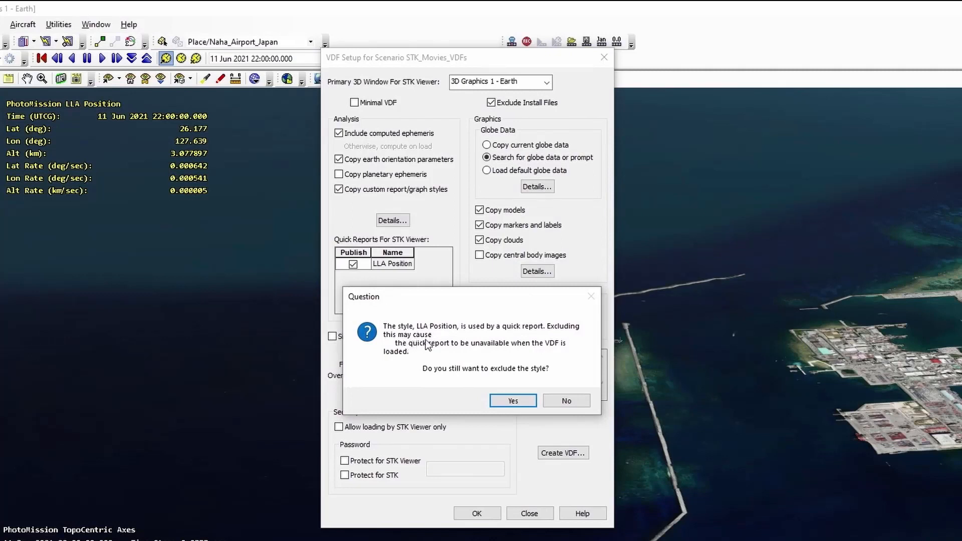
left_click(513, 401)
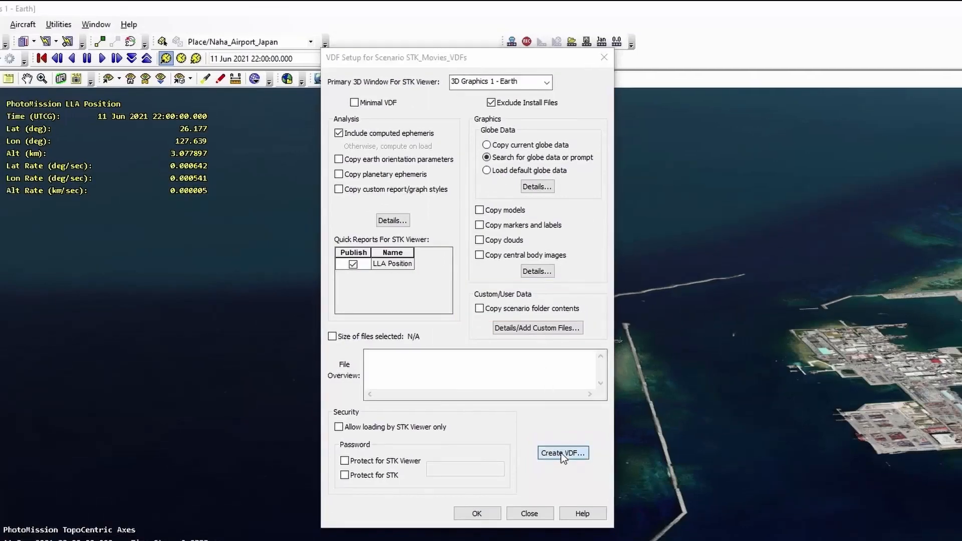
- Create the VDF as STK_Movies_VDFs.vdf in the STK_Movies_VDFs folder of the STK User location
left_click(561, 452)
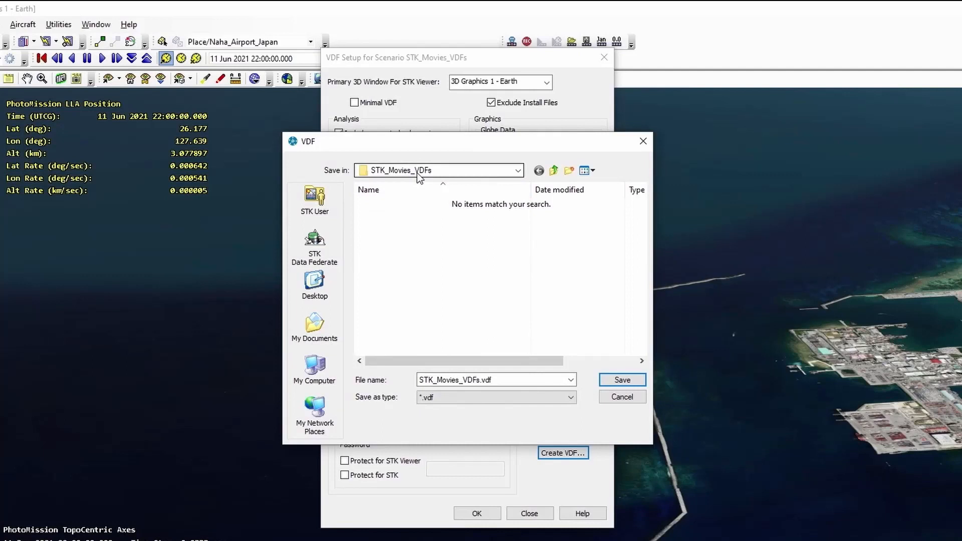
left_click(316, 197)
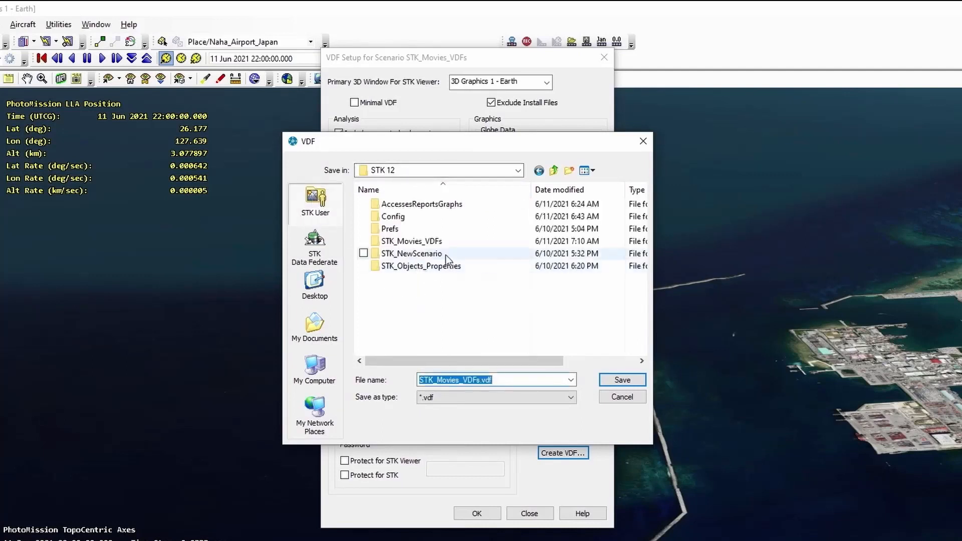
left_click(397, 243)
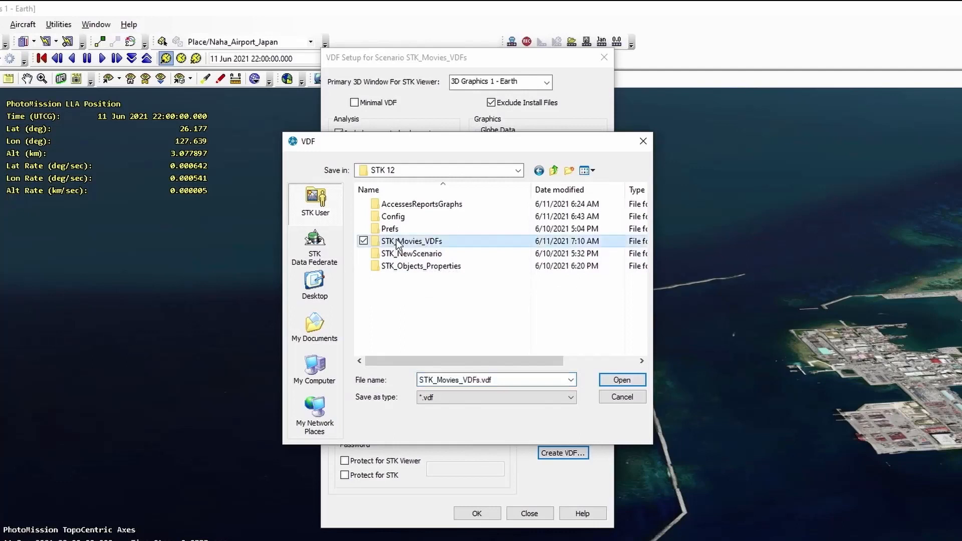
double_click(397, 242)
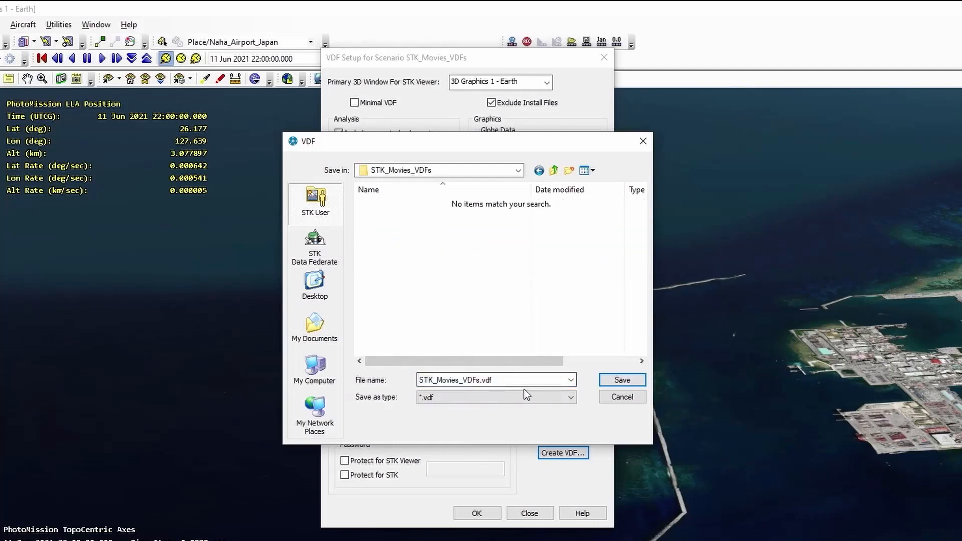
left_click(622, 380)
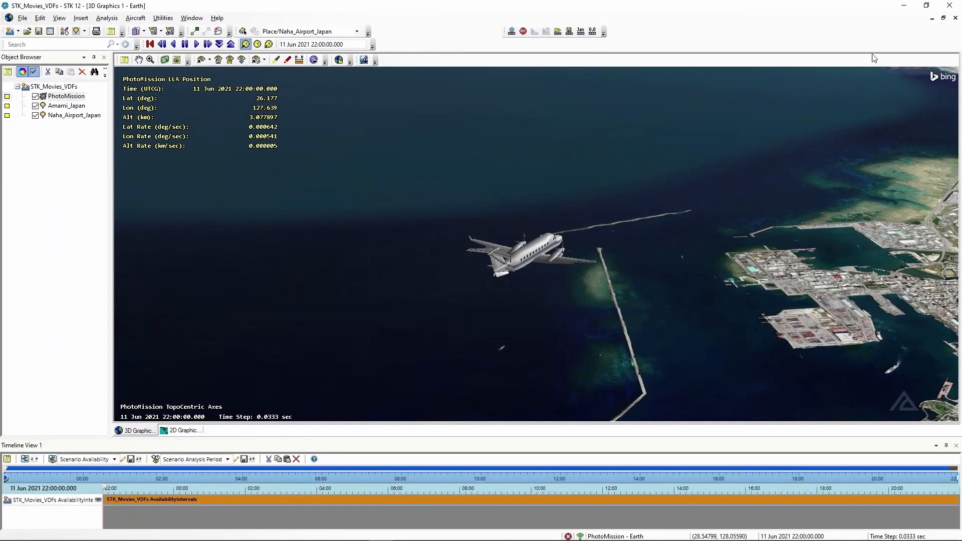
- Minimize STK and launch STK Viewer 12, accepting its license agreement and maximizing the application and its 3D Graphics window
left_click(903, 9)
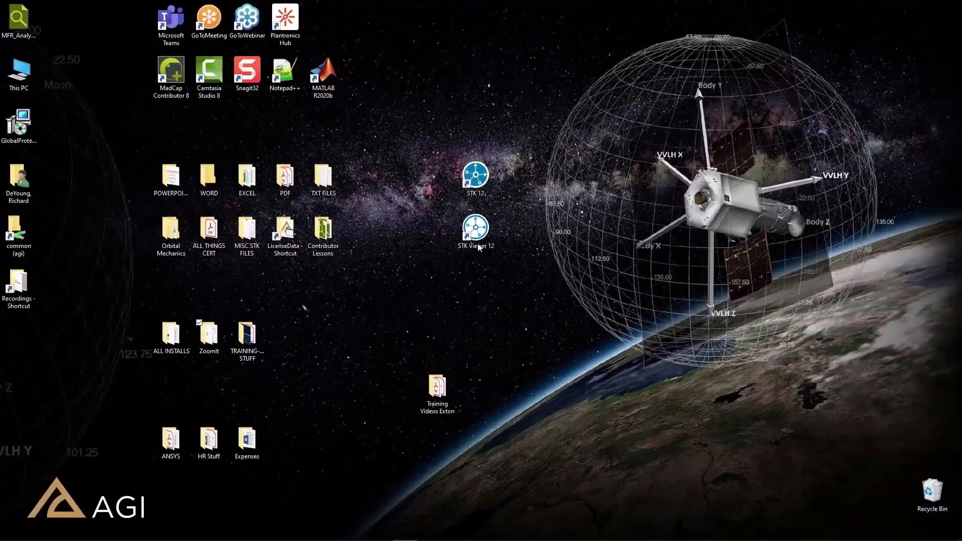
left_click(461, 228)
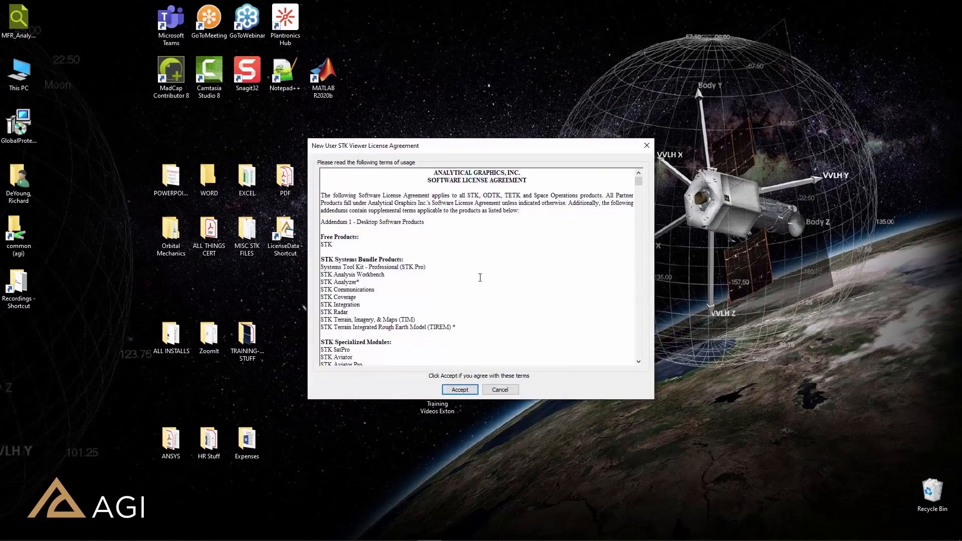
left_click(461, 389)
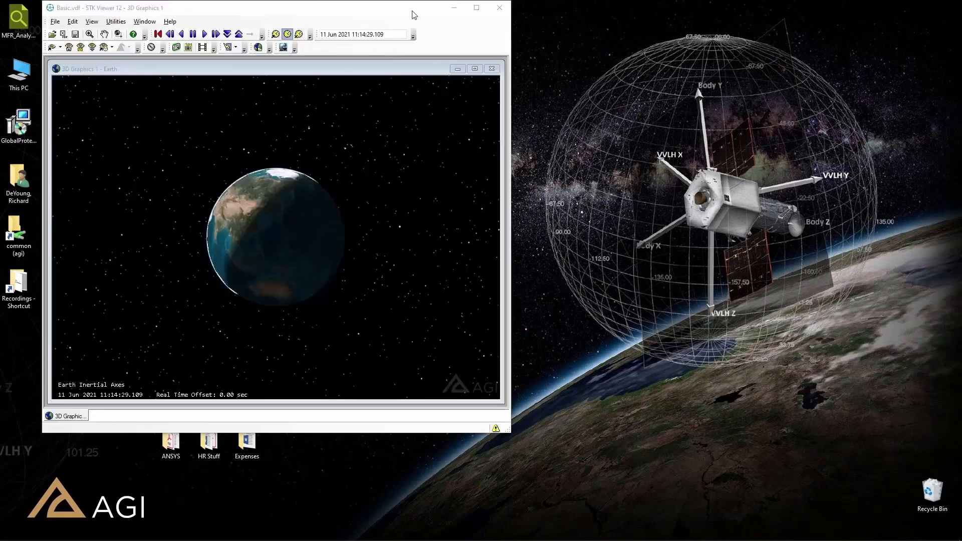
left_click(476, 8)
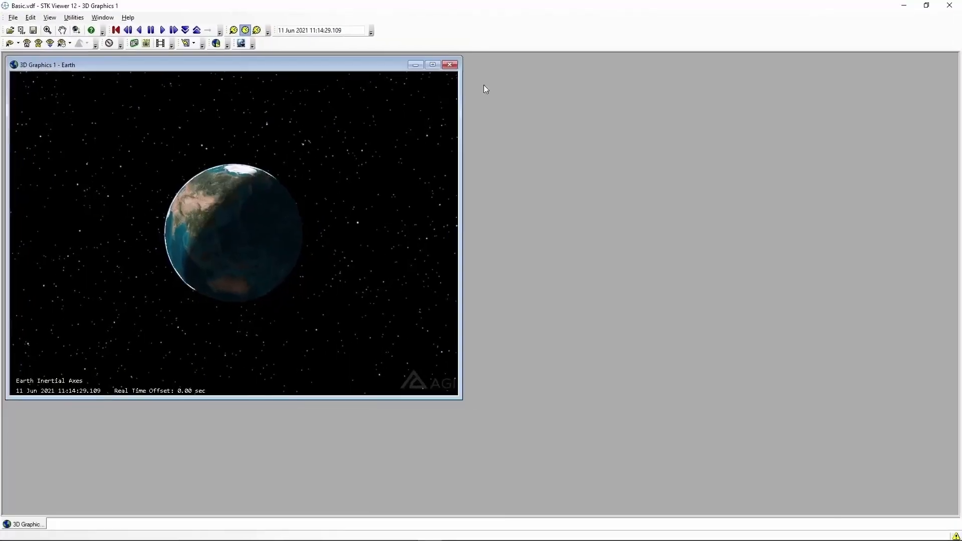
left_click(434, 65)
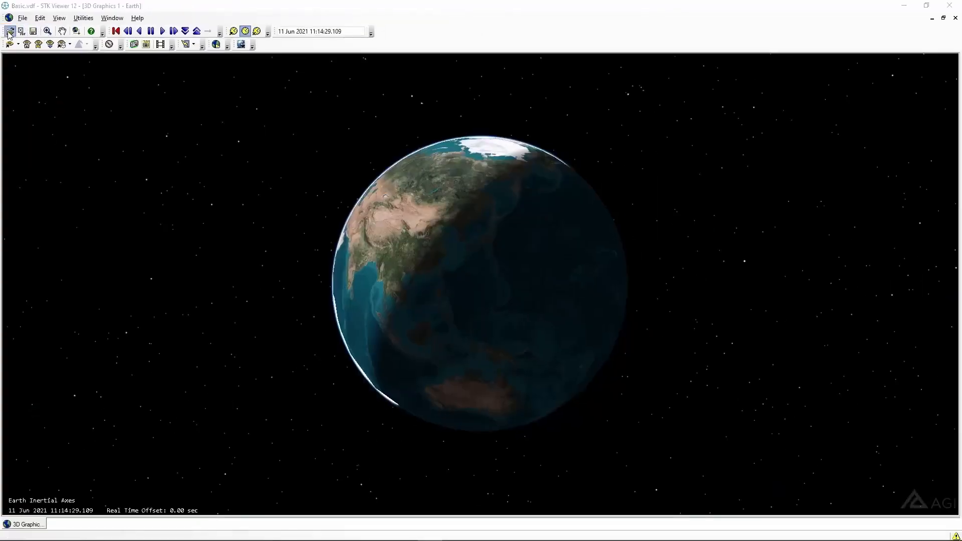
- Open STK_Movies_VDFs.vdf from the STK_Movies_VDFs folder of the STK Viewer User location and maximize the application and its 3D Graphics window
left_click(10, 32)
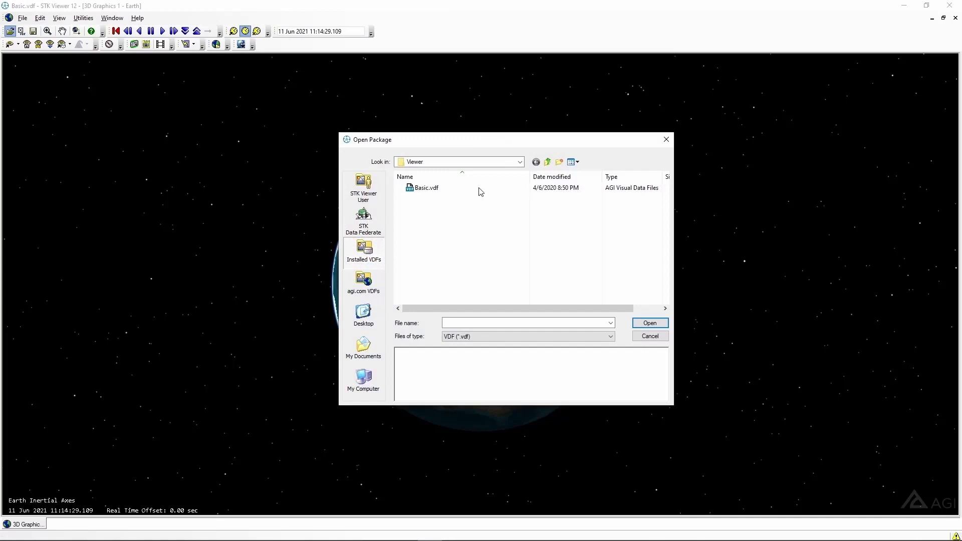
left_click_drag(478, 141, 559, 31)
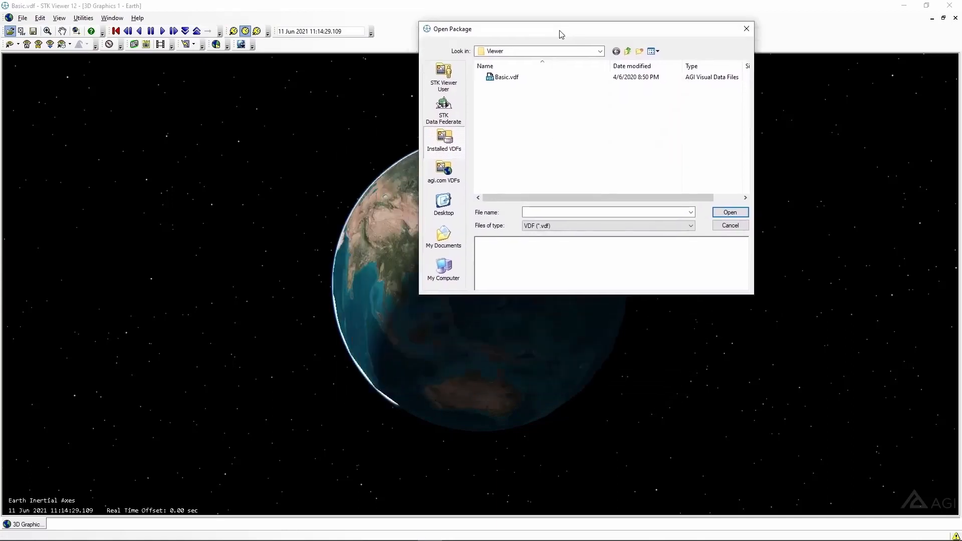
left_click(444, 85)
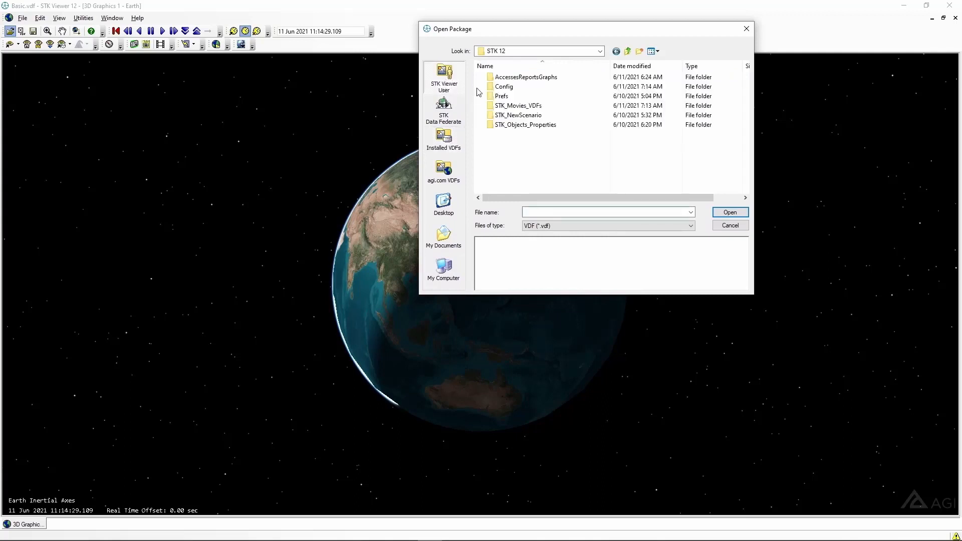
left_click(528, 108)
double_click(529, 110)
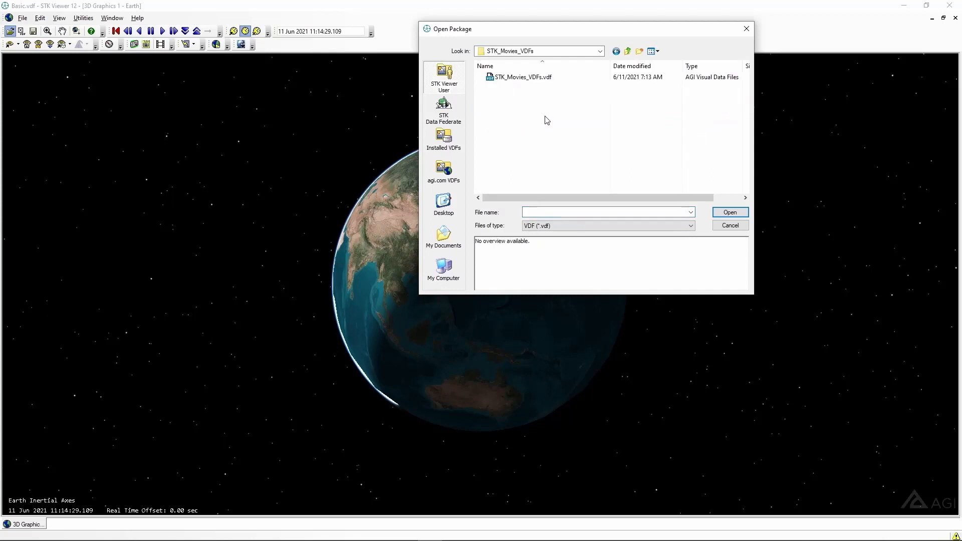
left_click(508, 78)
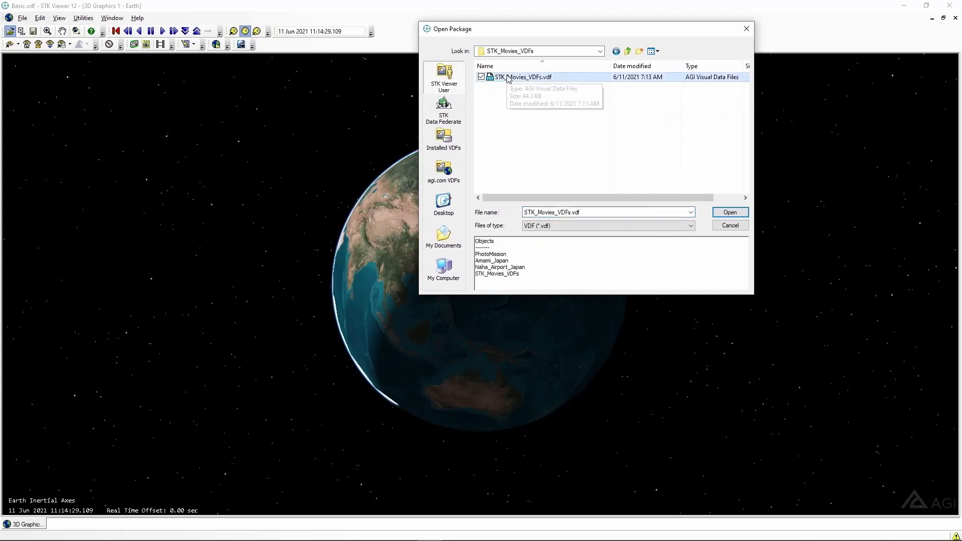
left_click(727, 213)
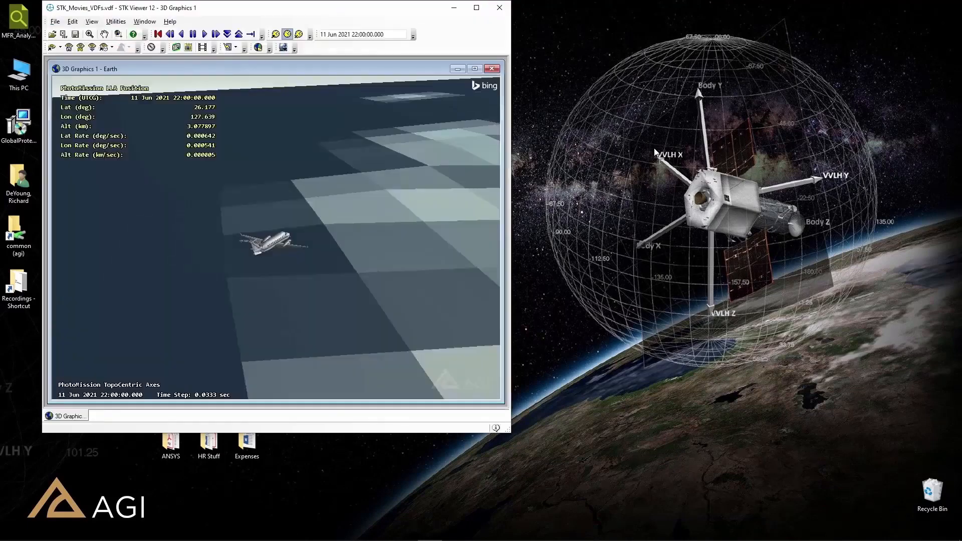
left_click(477, 8)
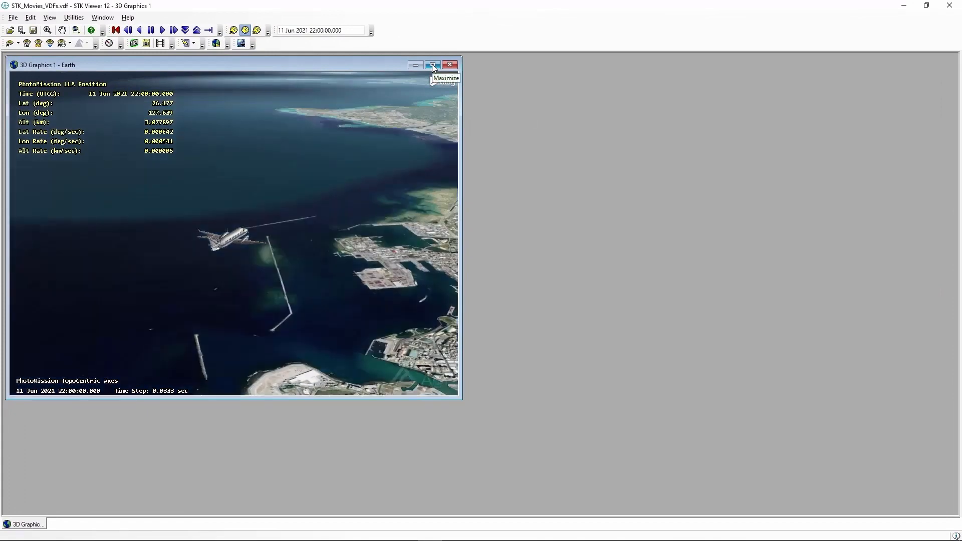
left_click(432, 65)
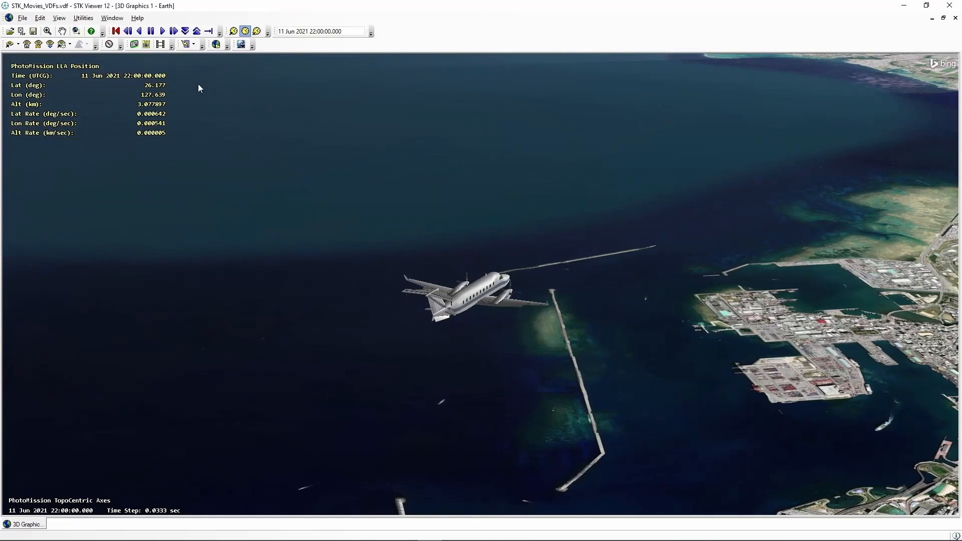
- View the saved LLA Position quick report for the PhotoMission aircraft, and close the report
left_click(193, 47)
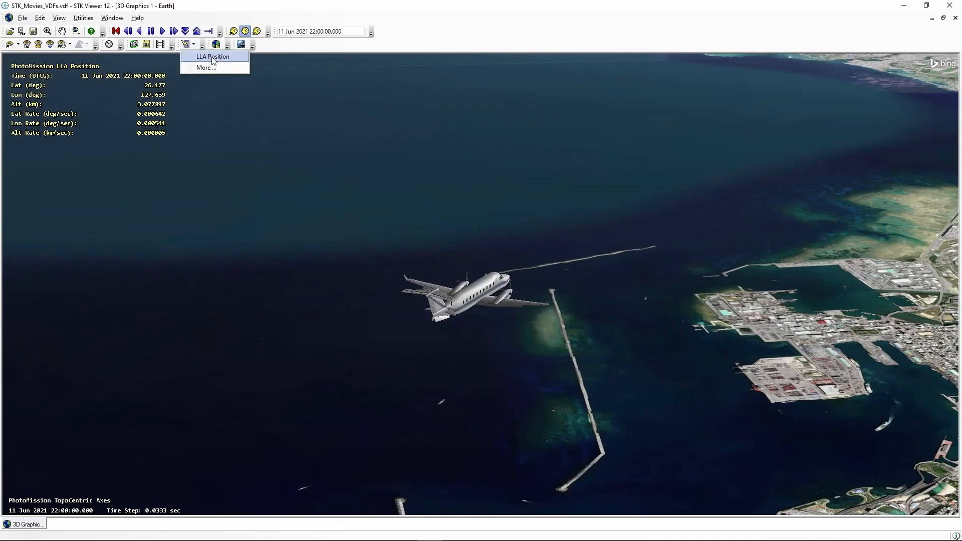
left_click(212, 57)
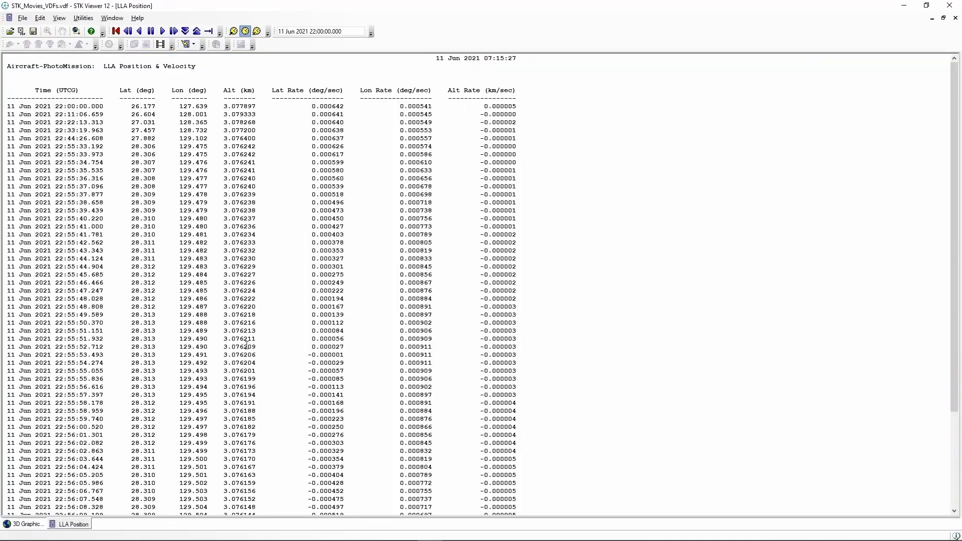
right_click(79, 526)
left_click(100, 509)
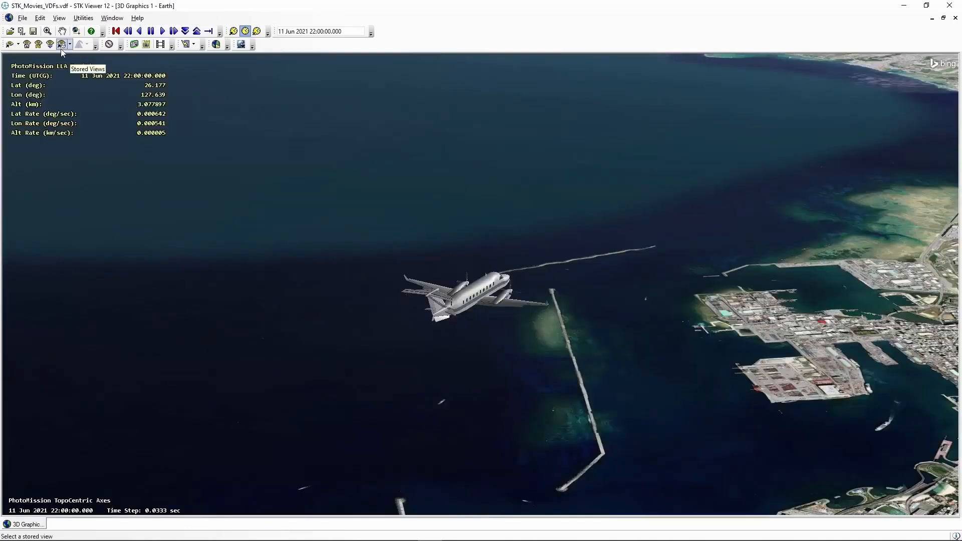
- Switch the 3D Graphics window to the stored Aircraft view and start the animation in X Real Time mode
left_click(70, 45)
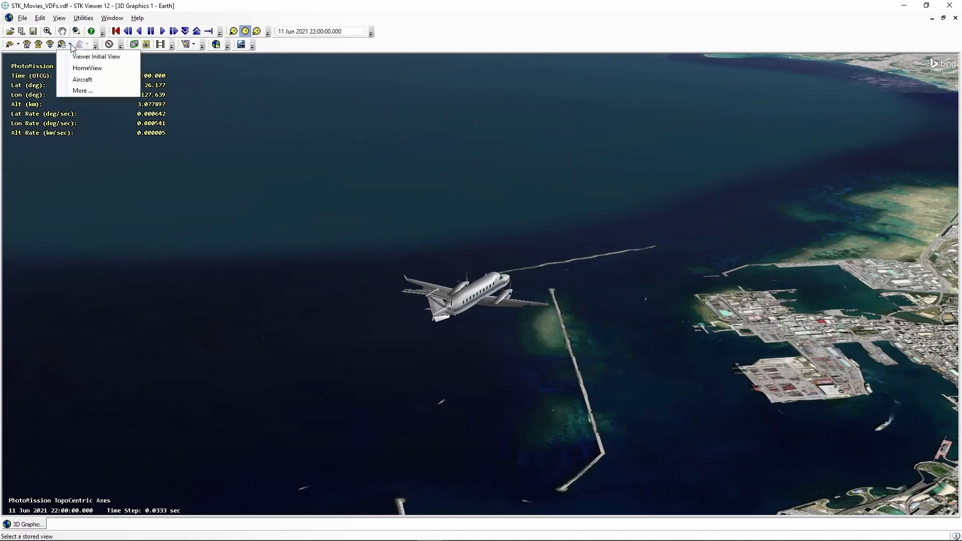
left_click(80, 80)
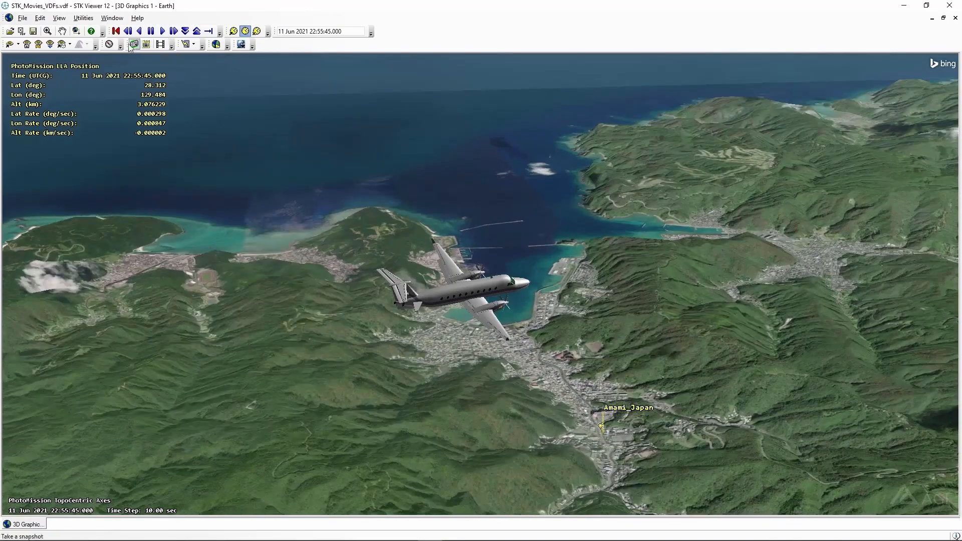
left_click(257, 31)
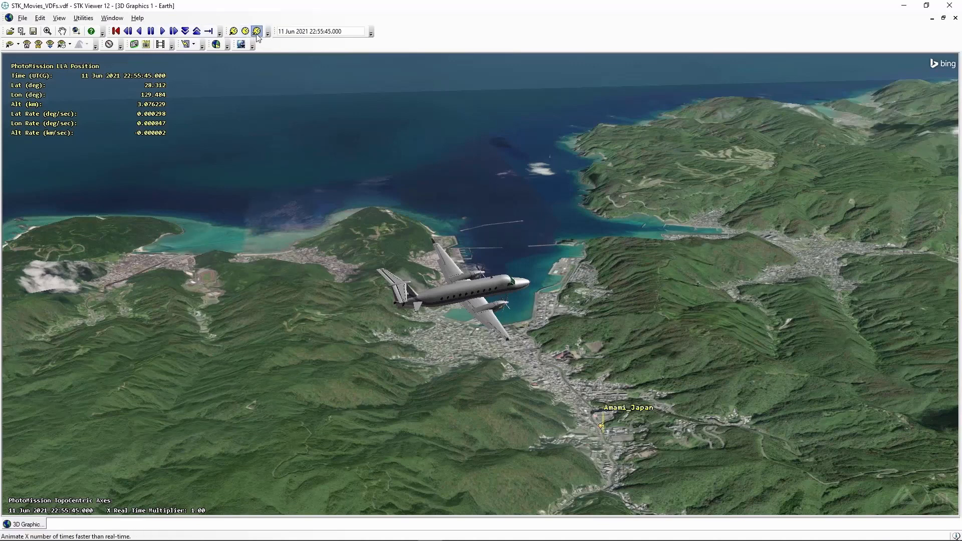
left_click(162, 32)
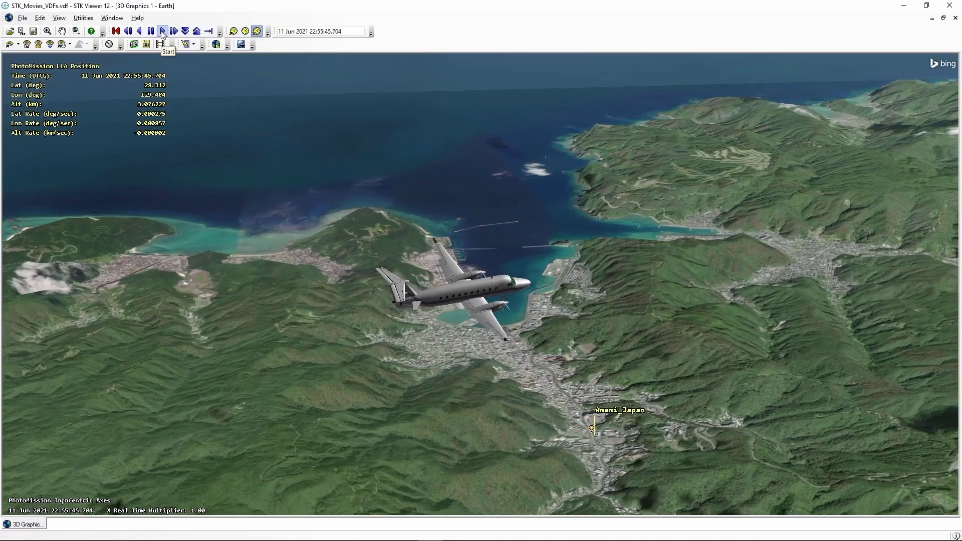